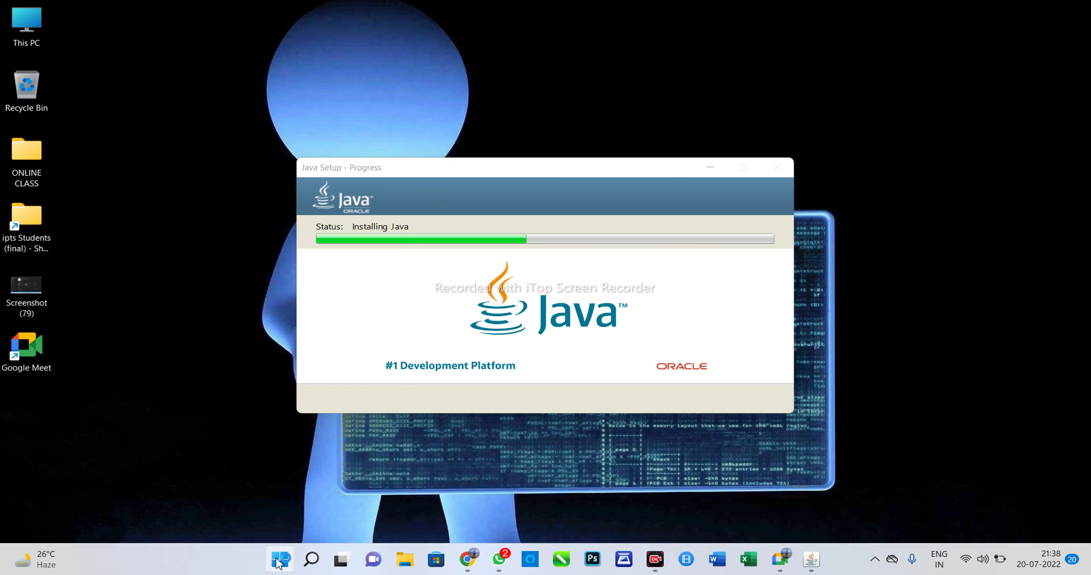
- Open Command Prompt, place it below the Java Setup progress window, and enter "ja" at the prompt
click(279, 561)
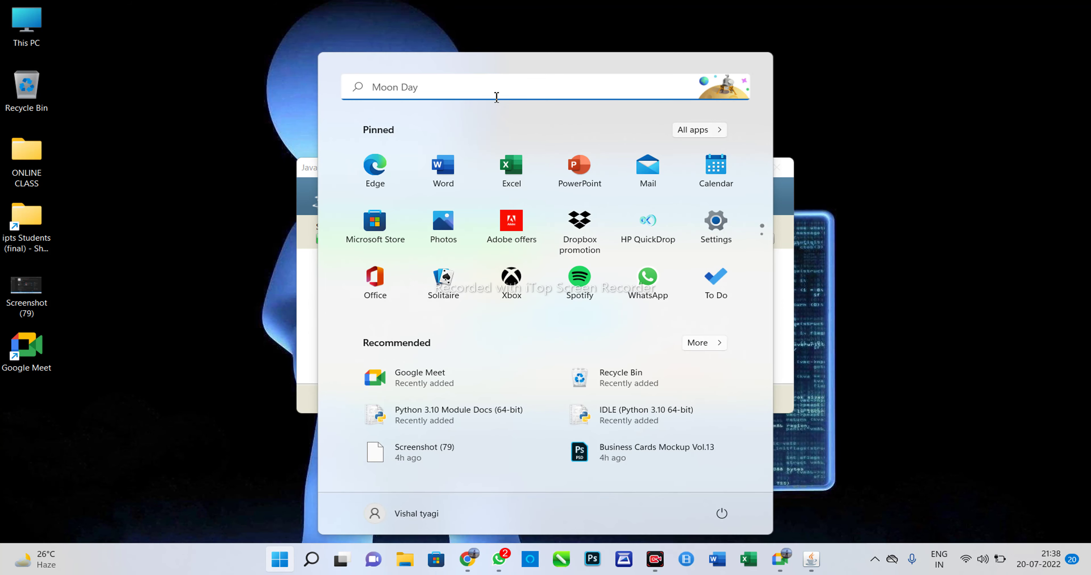
click(496, 92)
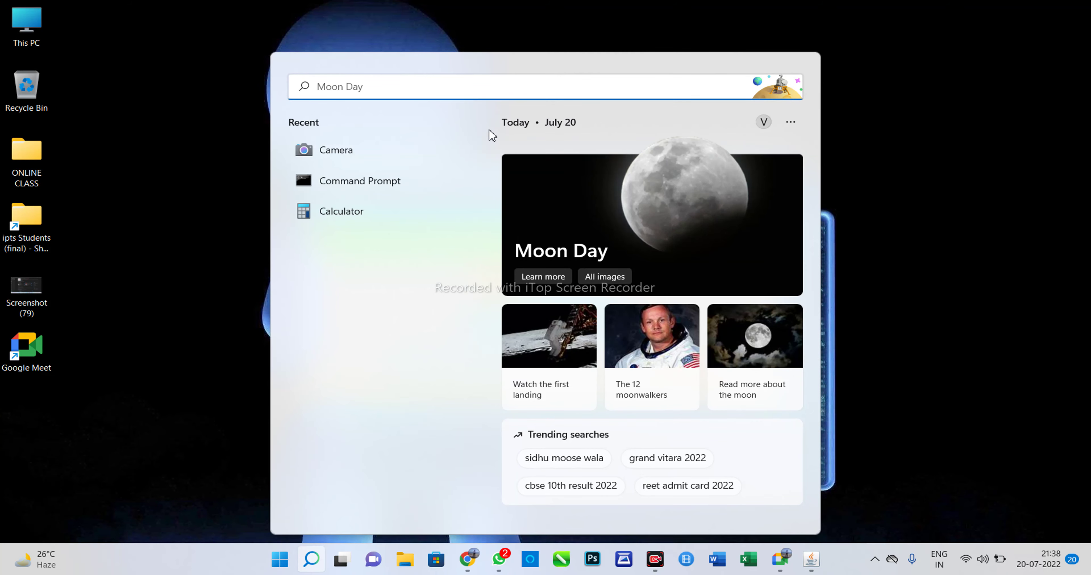
click(415, 183)
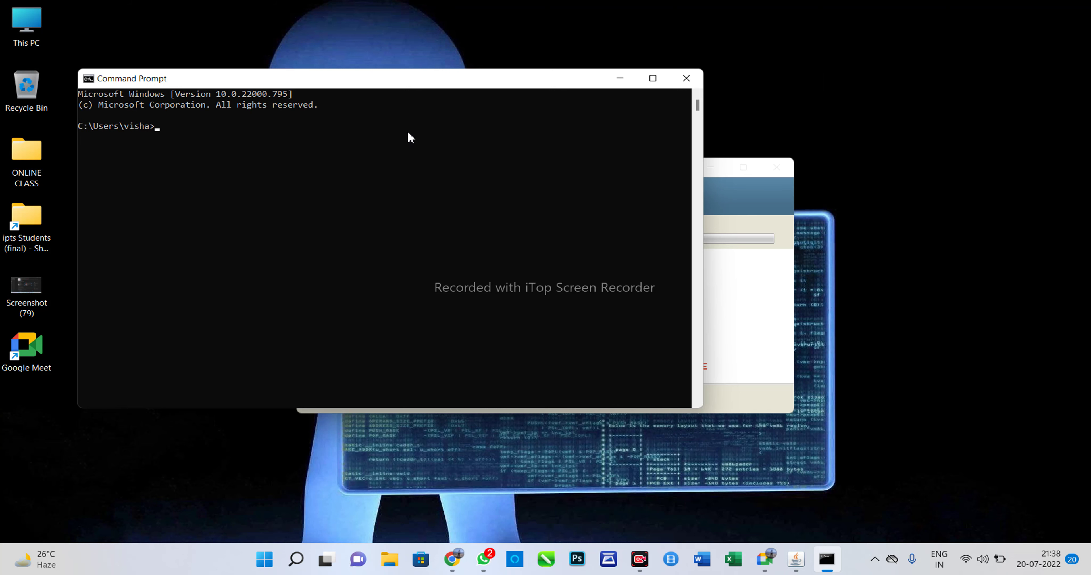
click(739, 212)
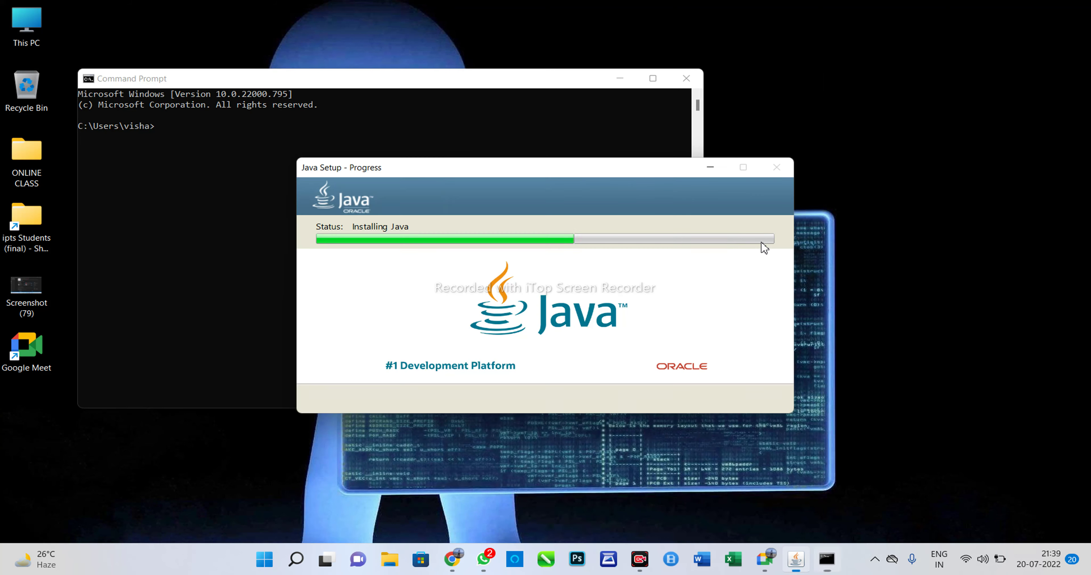
drag(520, 172, 620, 14)
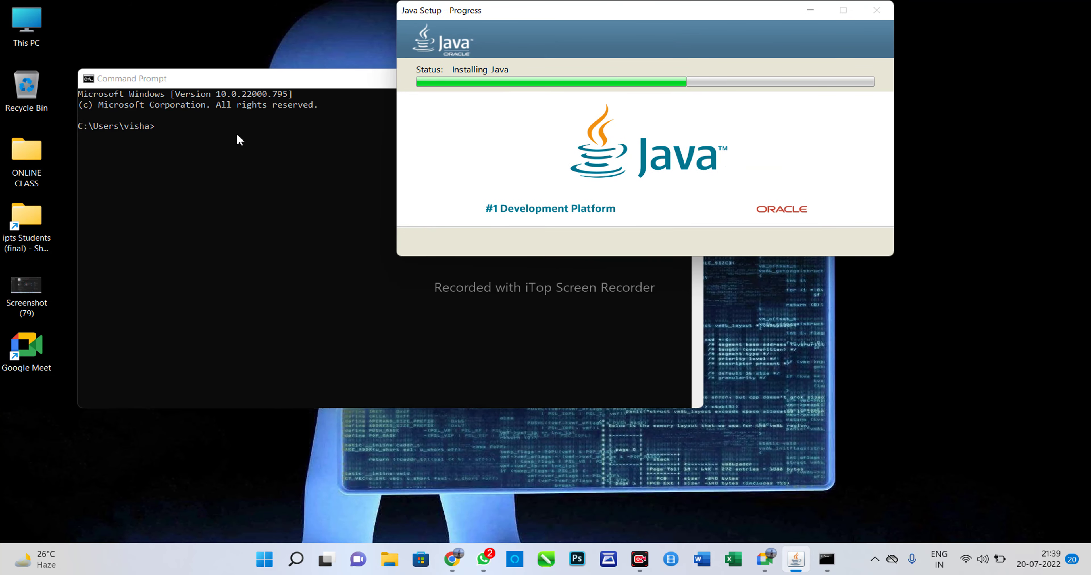
drag(372, 83, 430, 192)
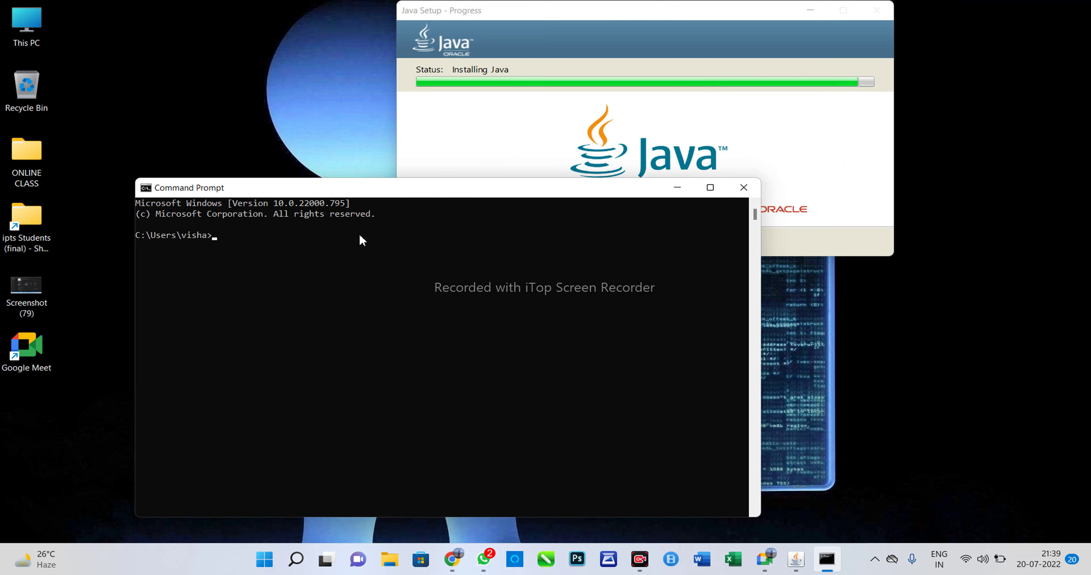
text(ja)
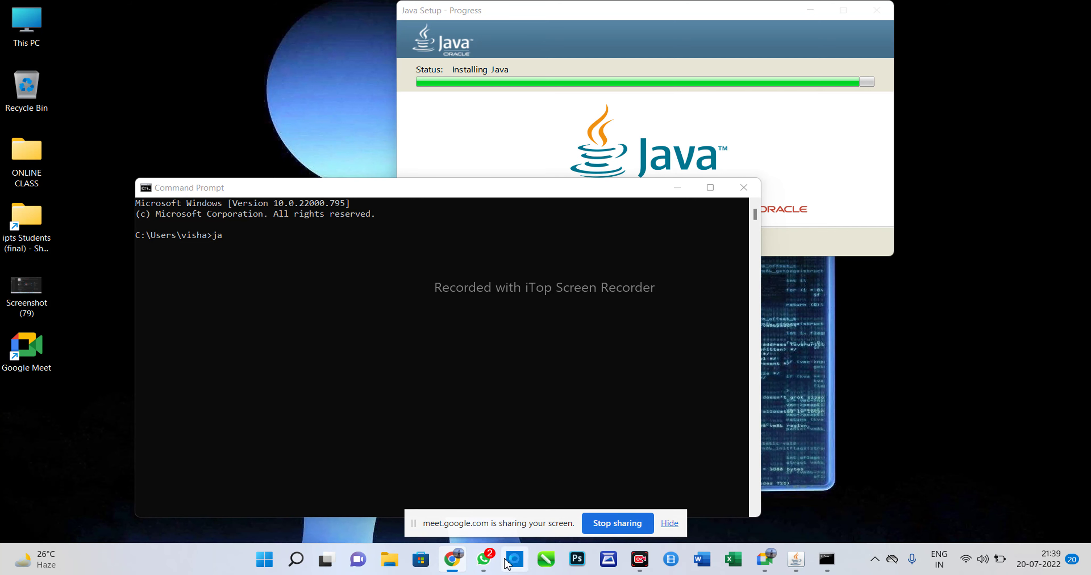
- Check the Google Meet call, minimize it, and bring the completed Java Setup window to the front
click(764, 559)
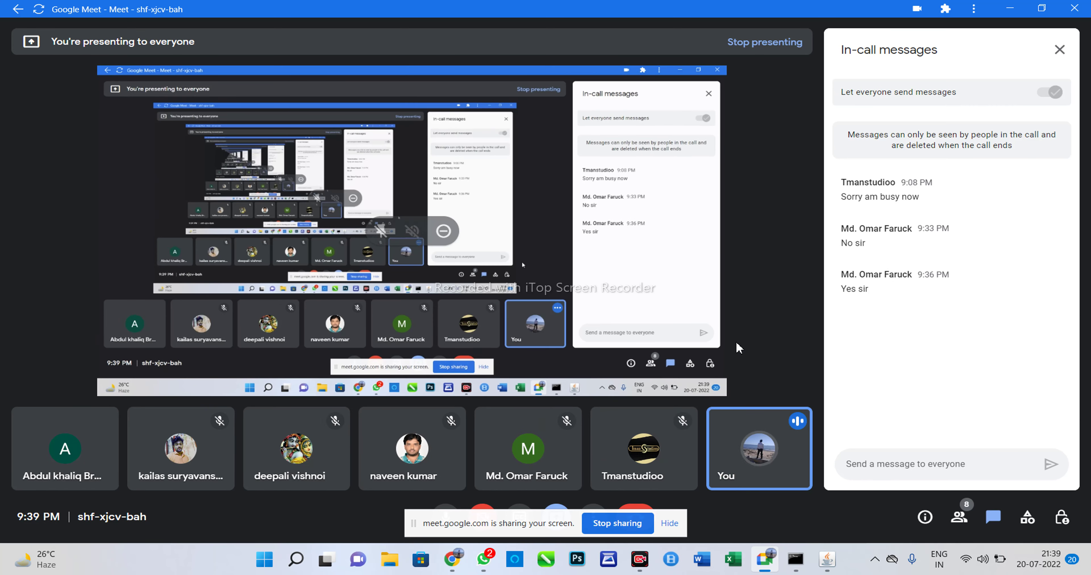
click(1008, 9)
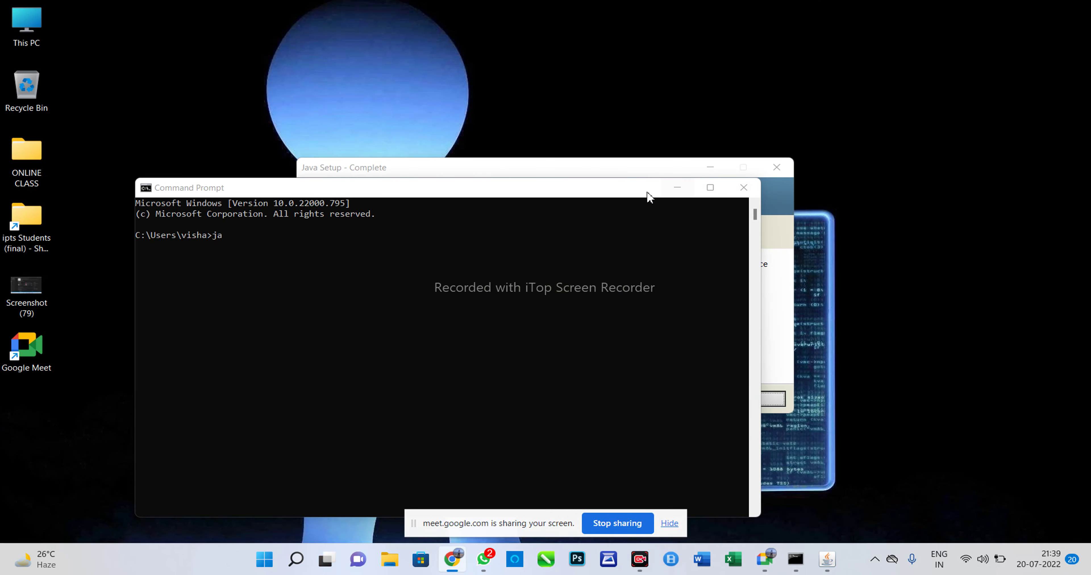
drag(649, 197, 644, 242)
click(604, 188)
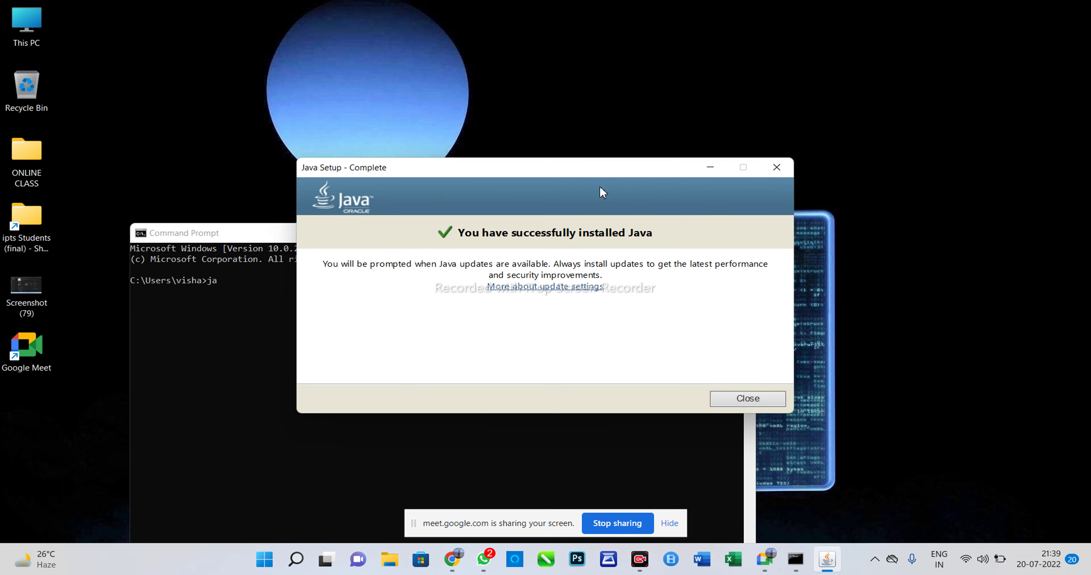
click(668, 524)
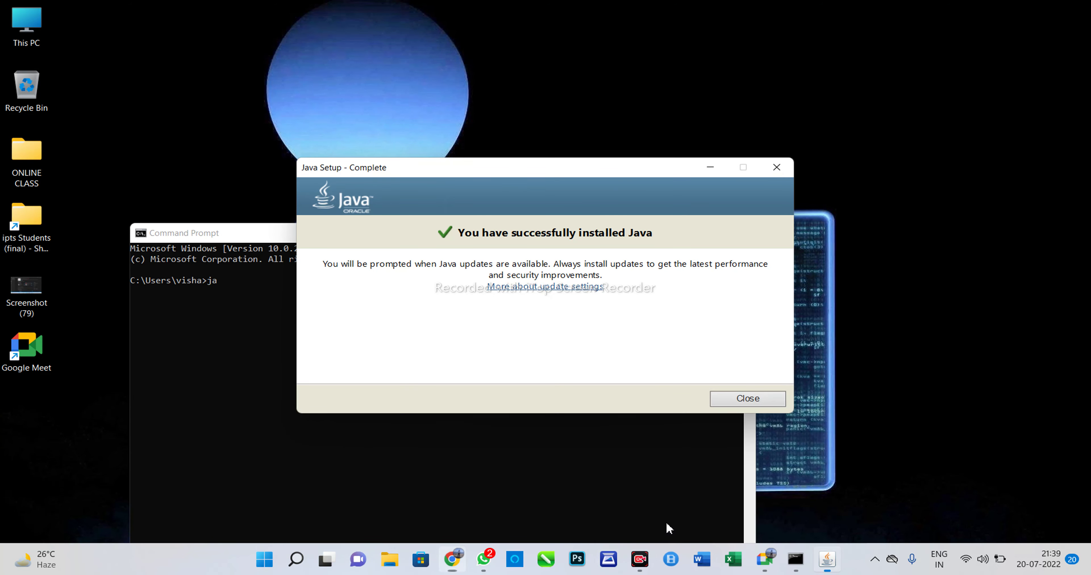
- Restart the Google Meet presentation by sharing the entire screen again, and hide the sharing notice and the meeting window
click(763, 561)
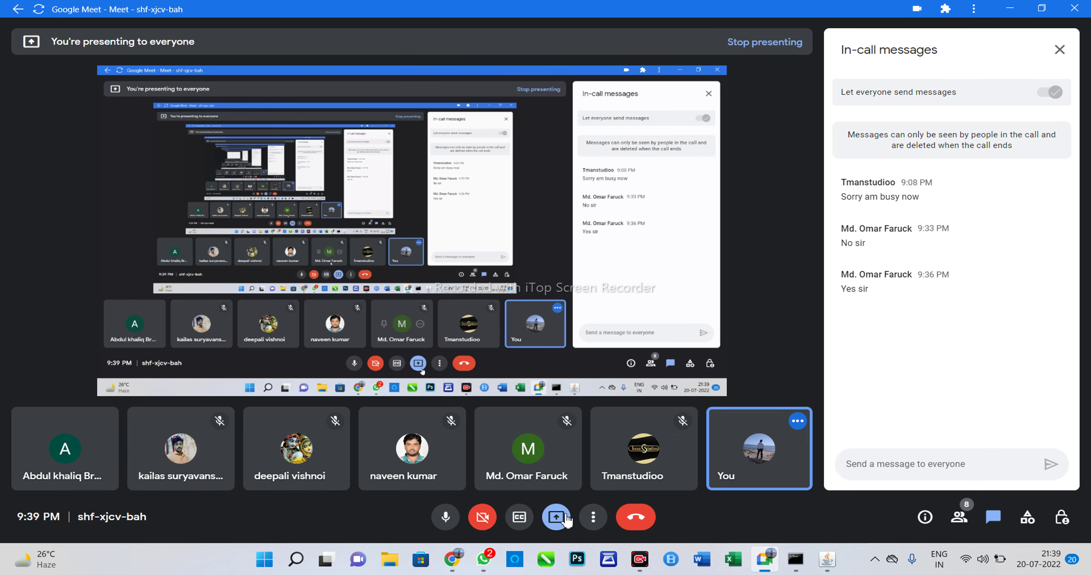
click(567, 521)
click(564, 481)
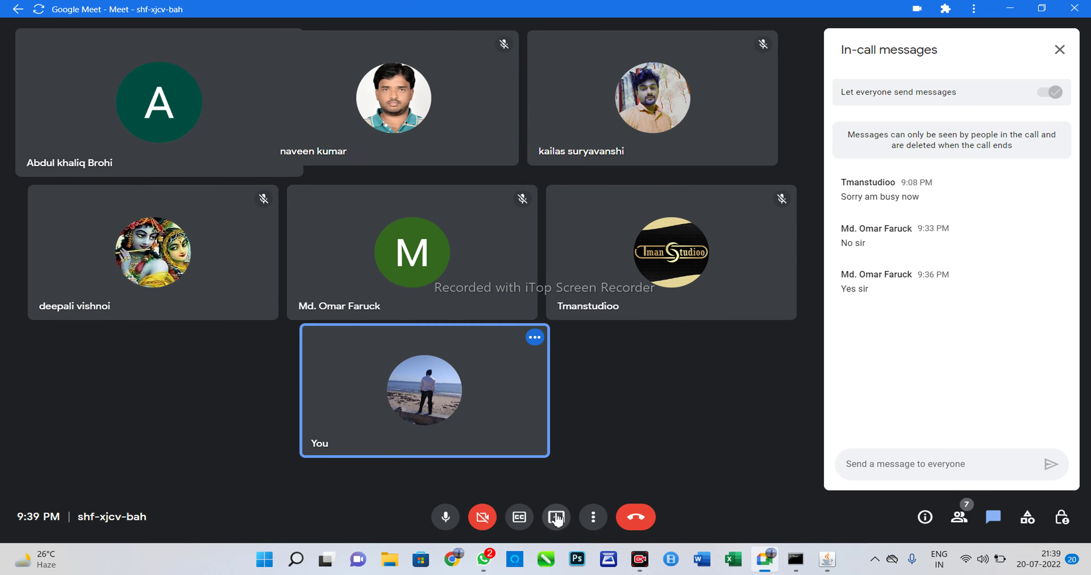
click(557, 519)
click(575, 423)
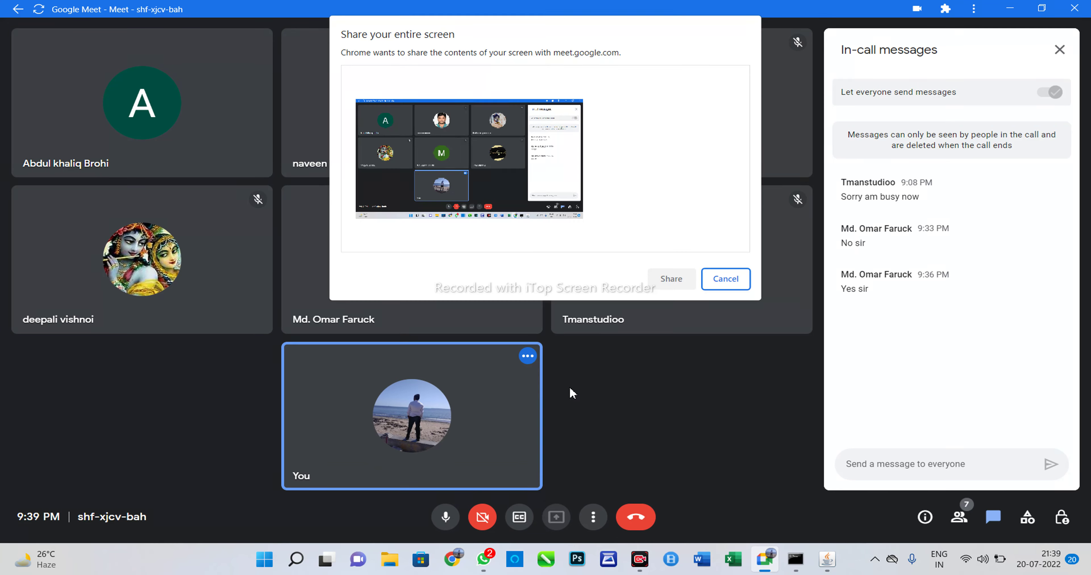
click(506, 176)
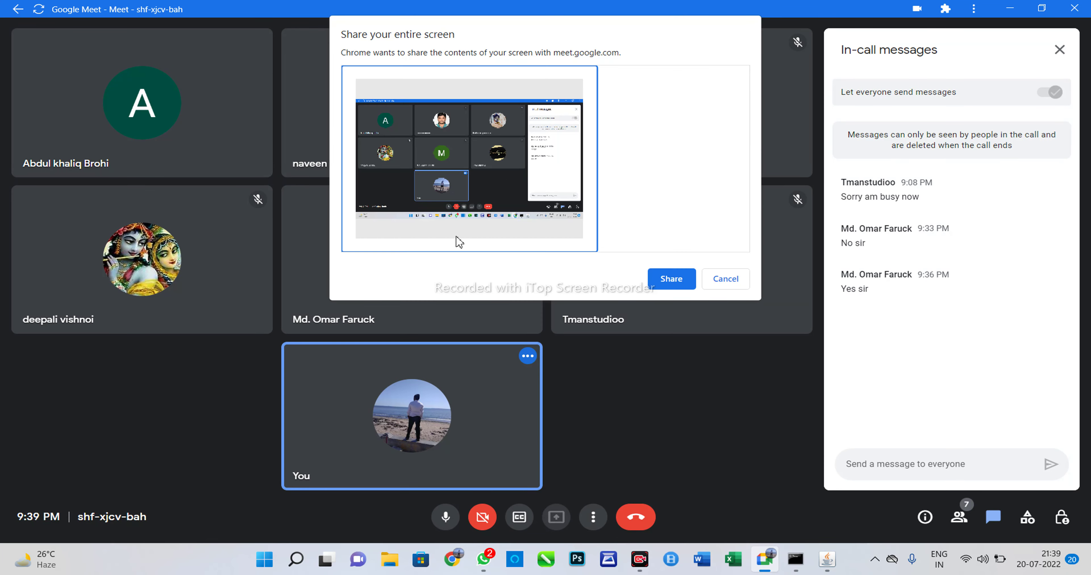
click(673, 286)
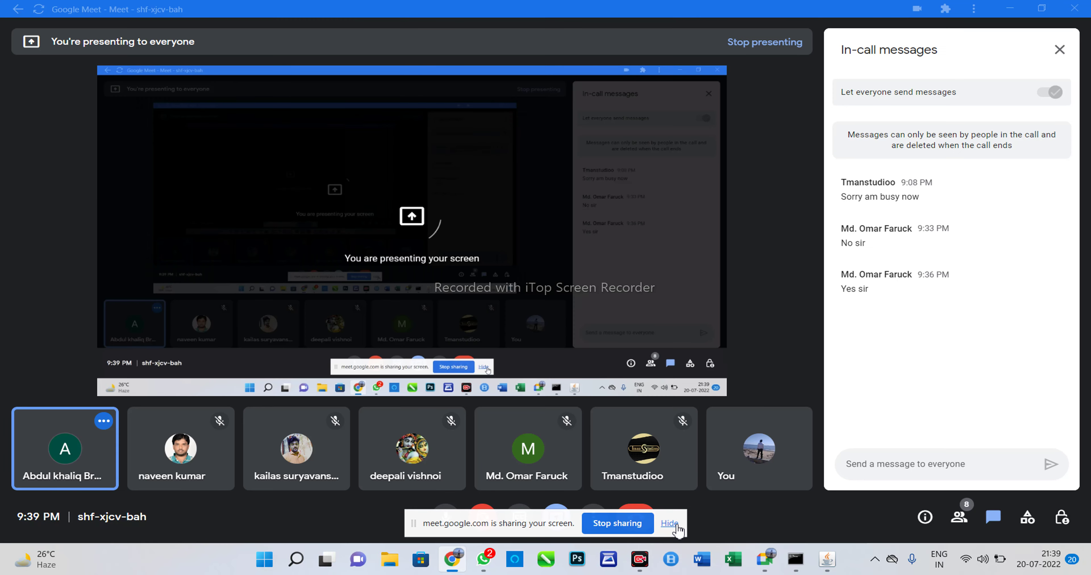
click(675, 526)
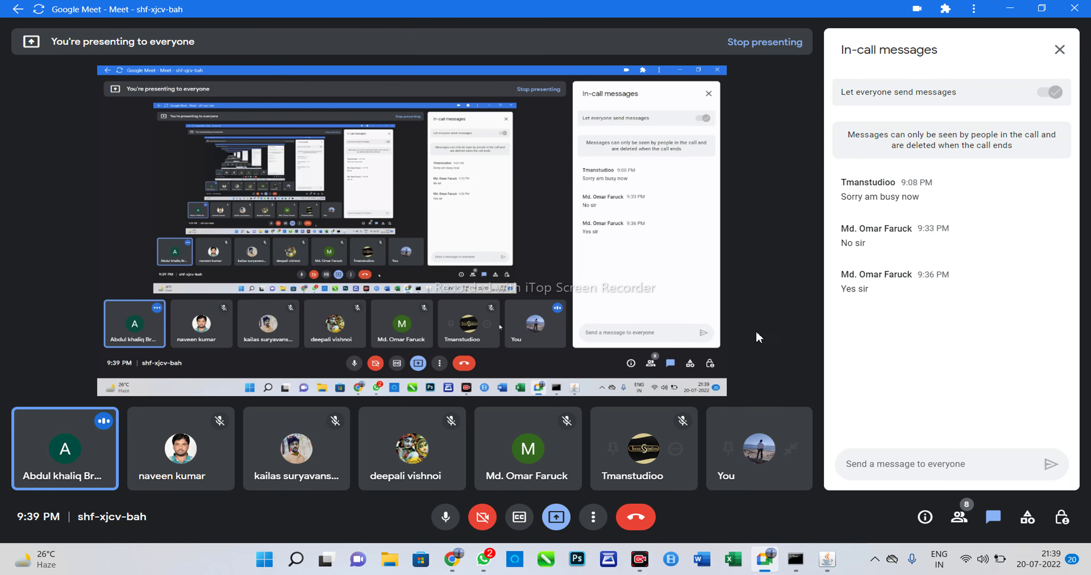
click(1008, 9)
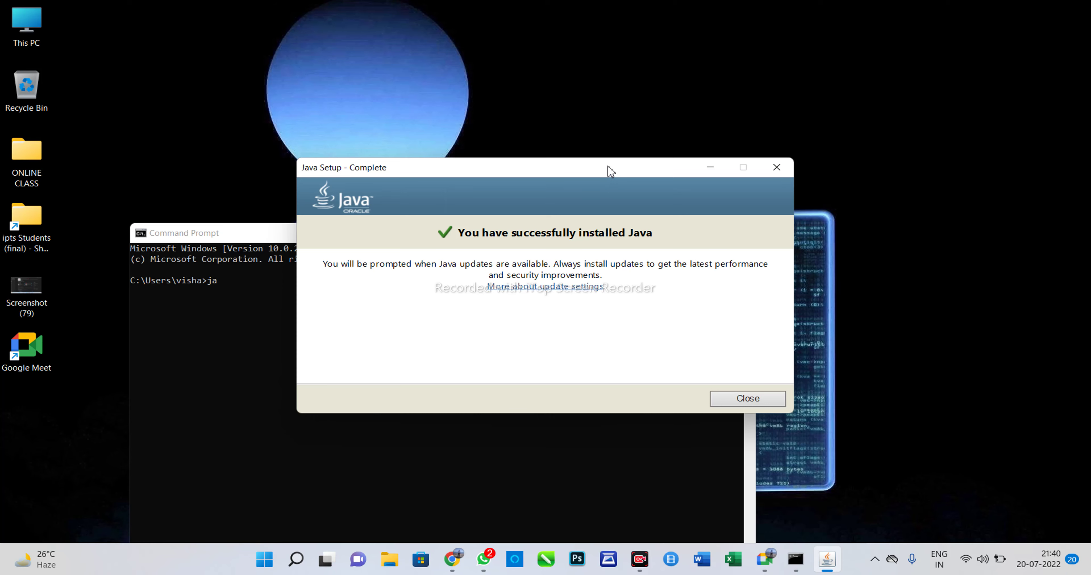
- Move the Java Setup and Command Prompt windows up the desktop, keeping Java Setup in front
drag(610, 171, 621, 15)
click(281, 237)
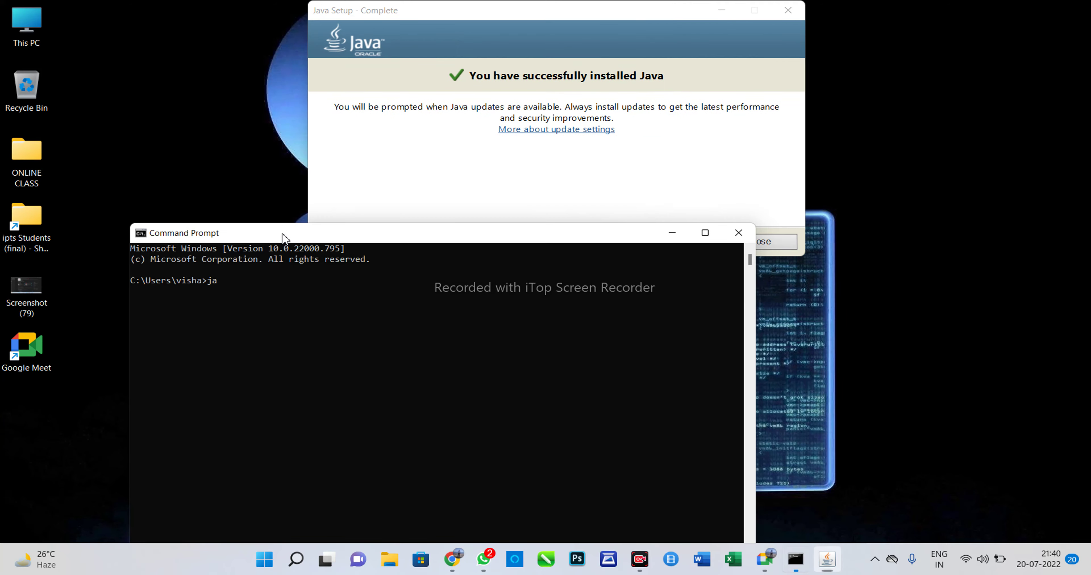
drag(281, 237, 255, 100)
click(520, 10)
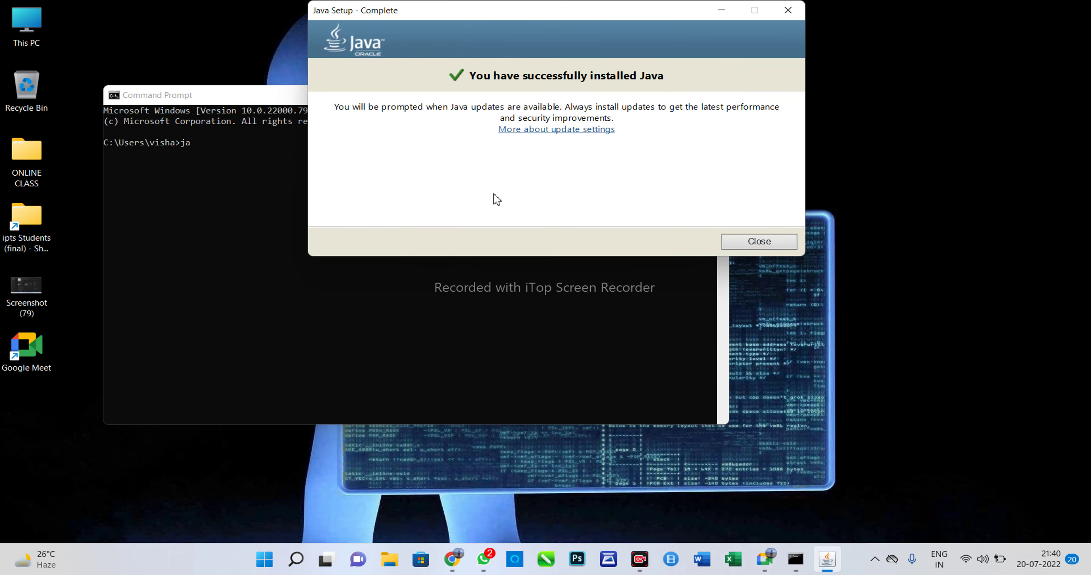
- Check the Google Meet call, and return to the completed Java Setup window
mouse_move(461, 566)
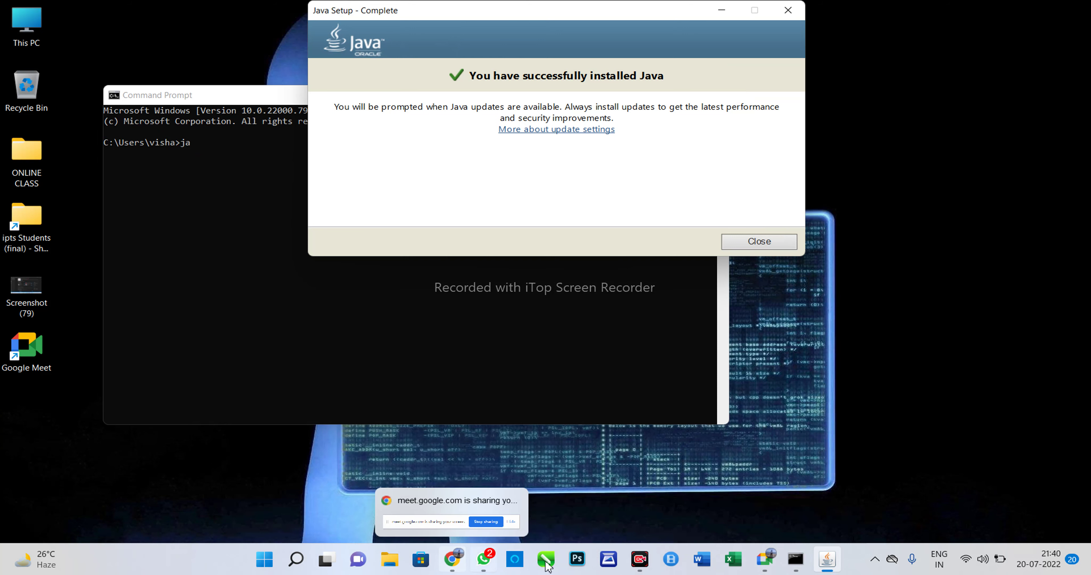
click(765, 560)
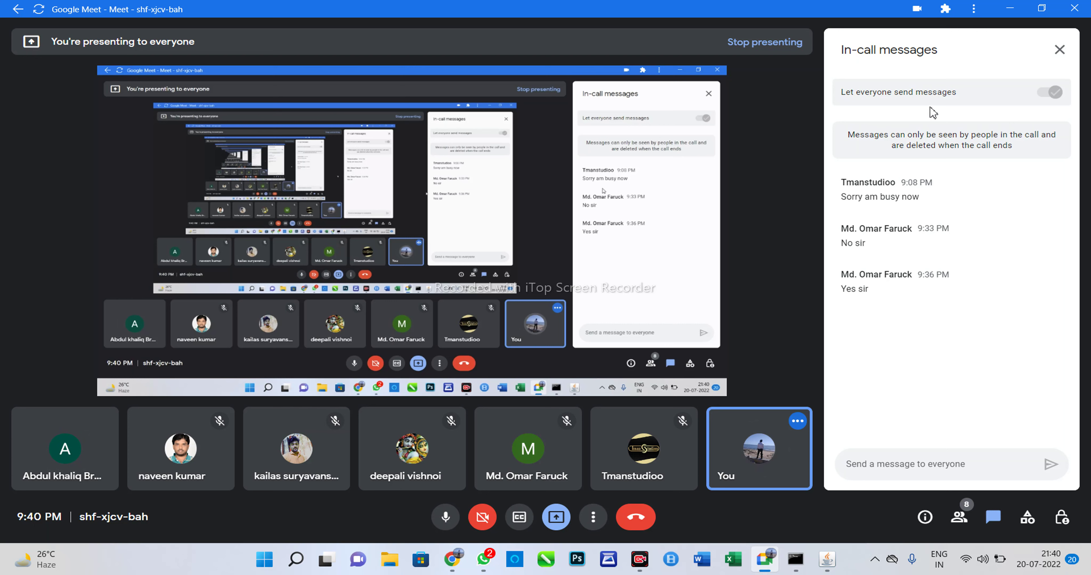
click(1019, 5)
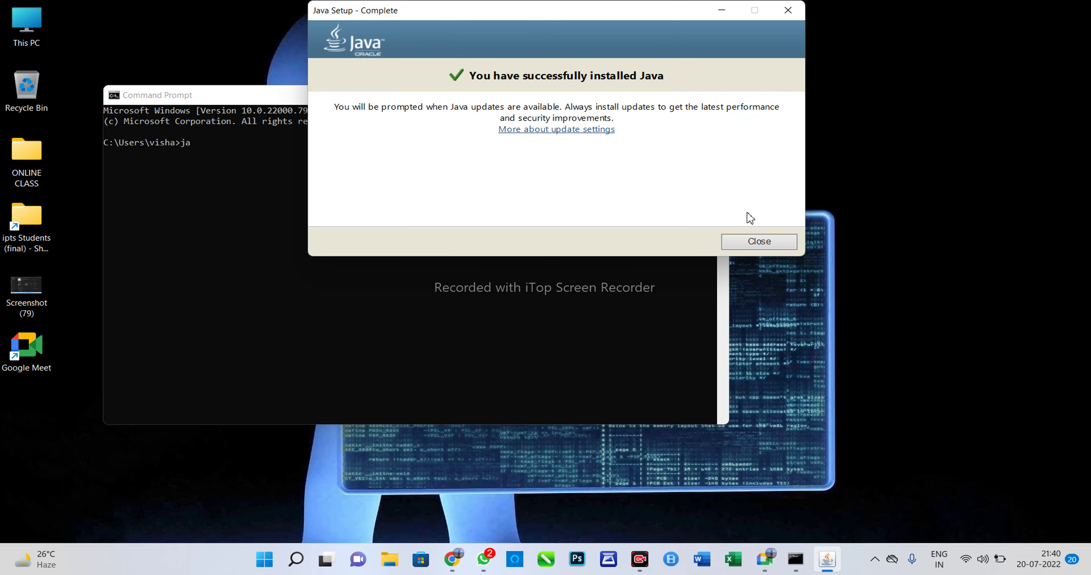
- Close Java Setup and run java -version in a maximized Command Prompt window
click(754, 237)
click(514, 236)
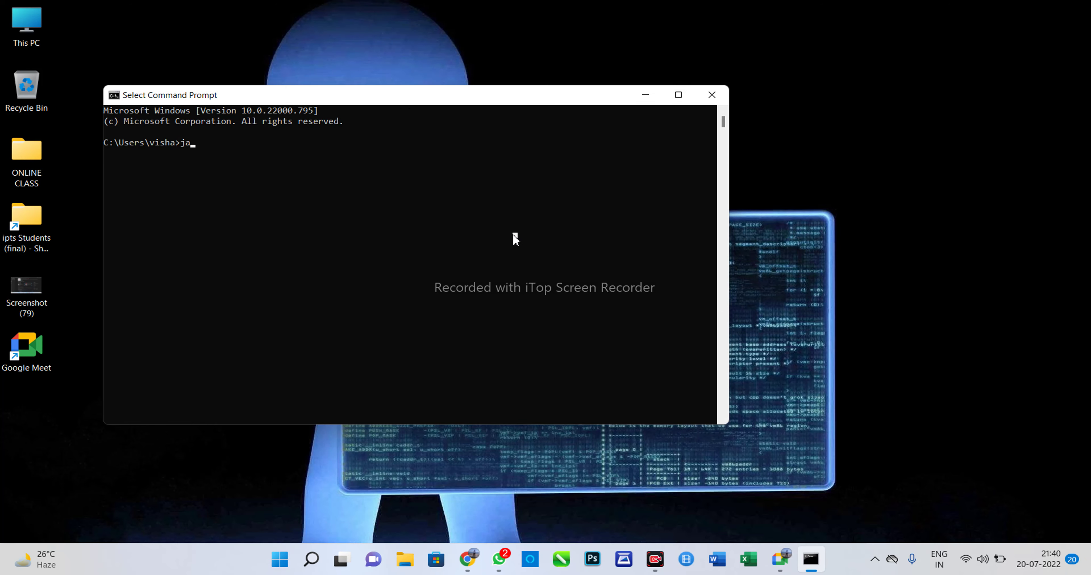
click(683, 102)
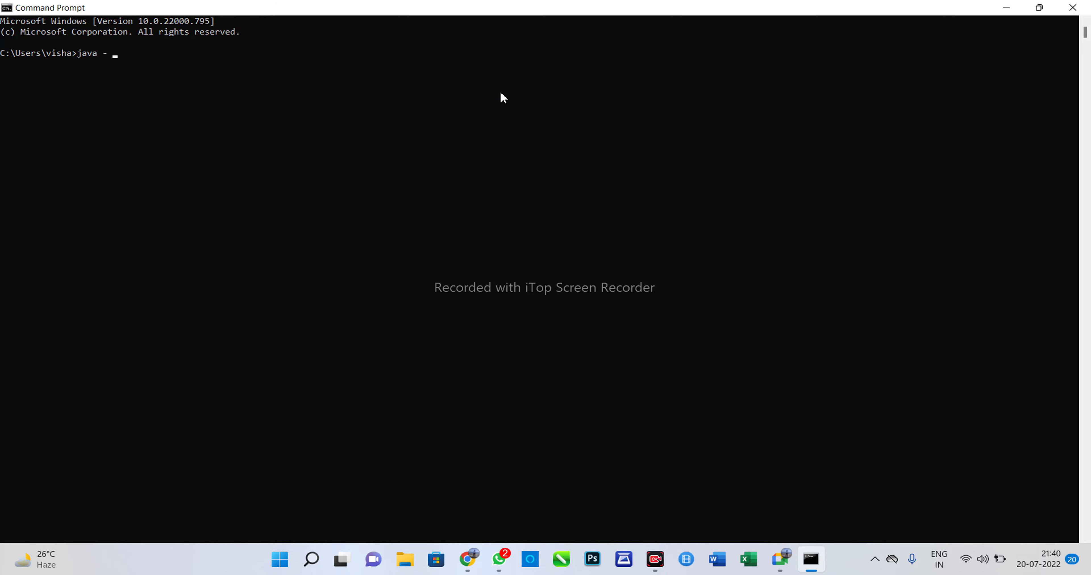
text(-version)
key(Return)
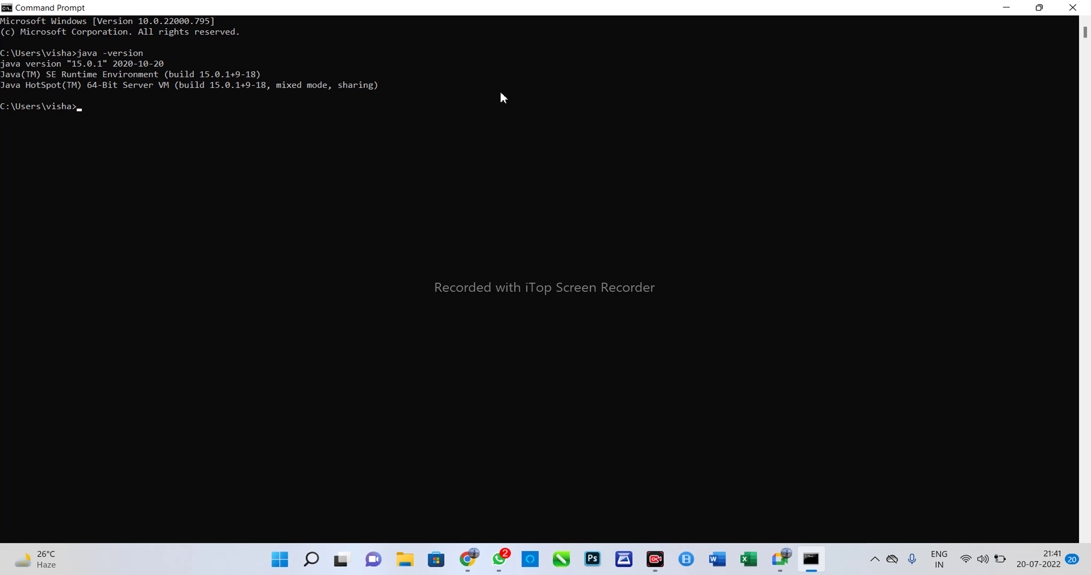
- Close the Command Prompt window to return to the empty desktop
click(1073, 8)
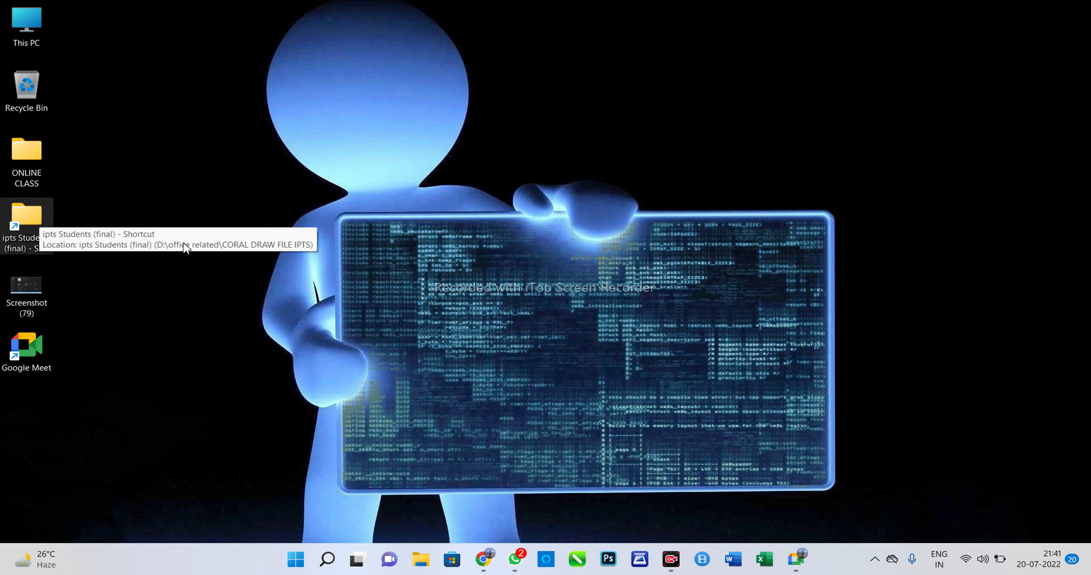
right_click(204, 234)
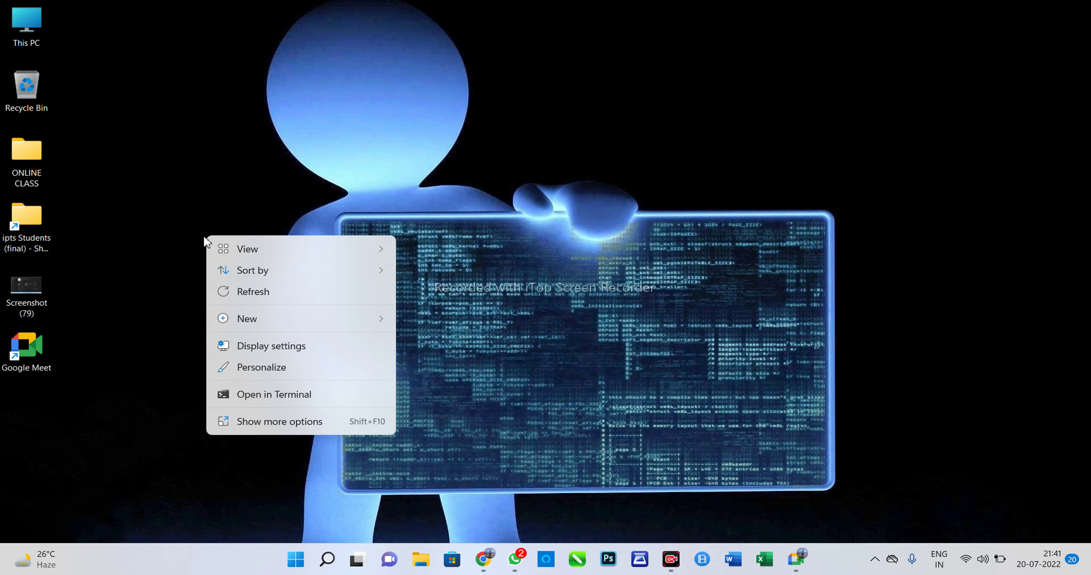
click(310, 188)
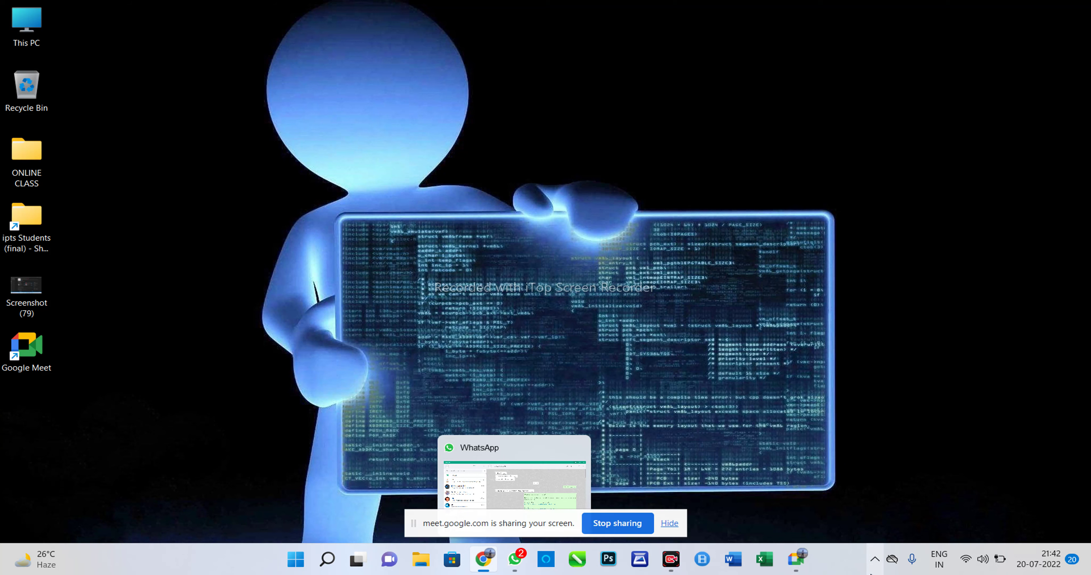
- Check the Google Meet call, minimize it, and open a new Chrome window
click(796, 559)
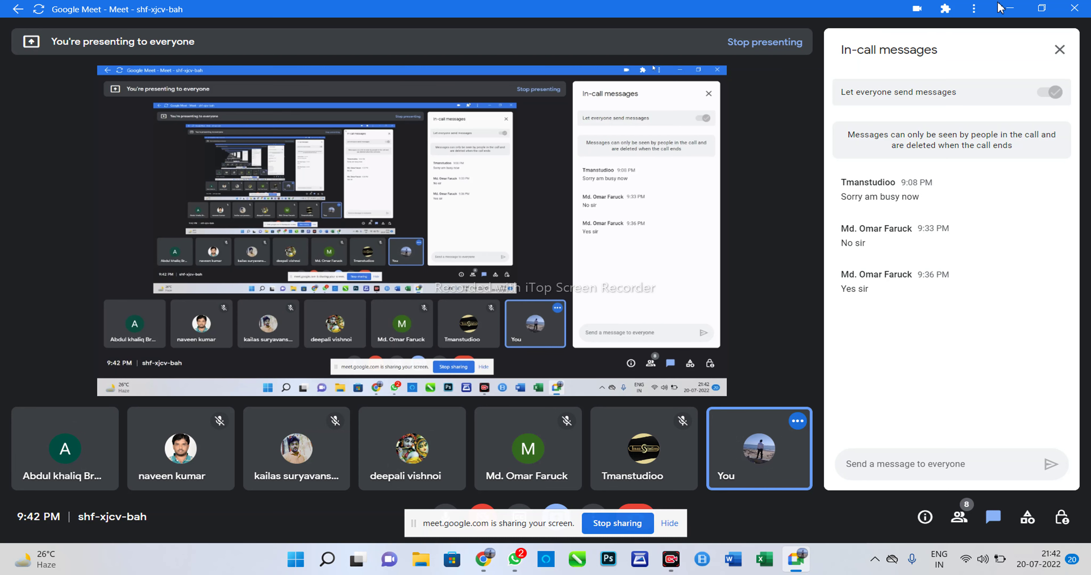
click(1006, 8)
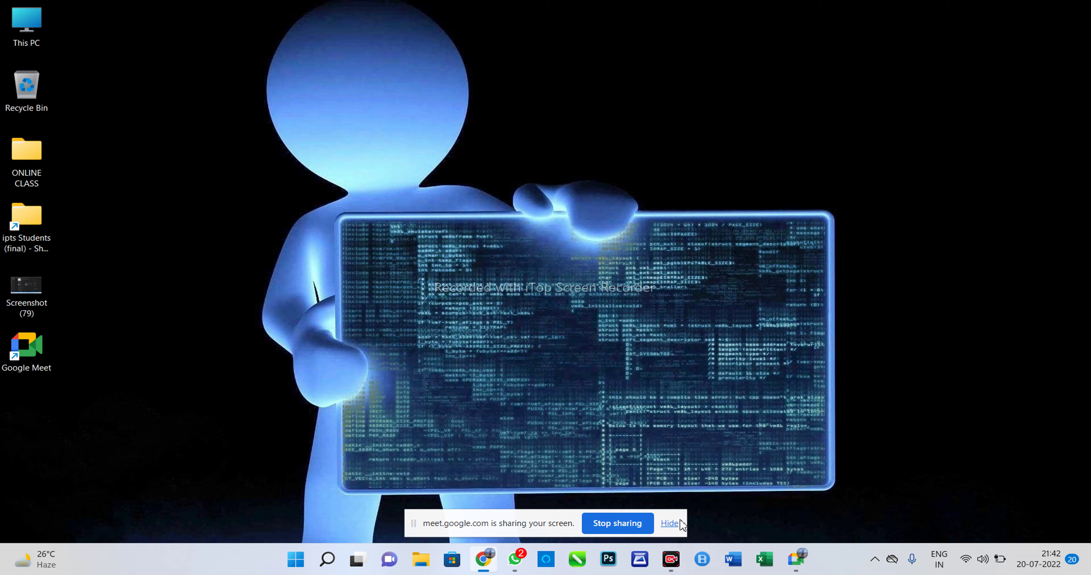
right_click(490, 562)
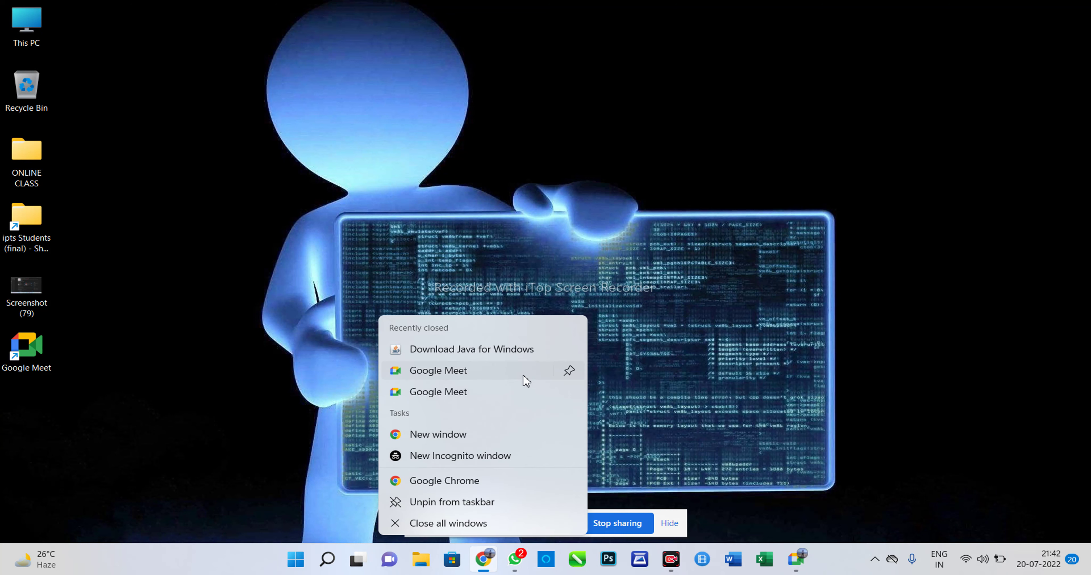
click(473, 435)
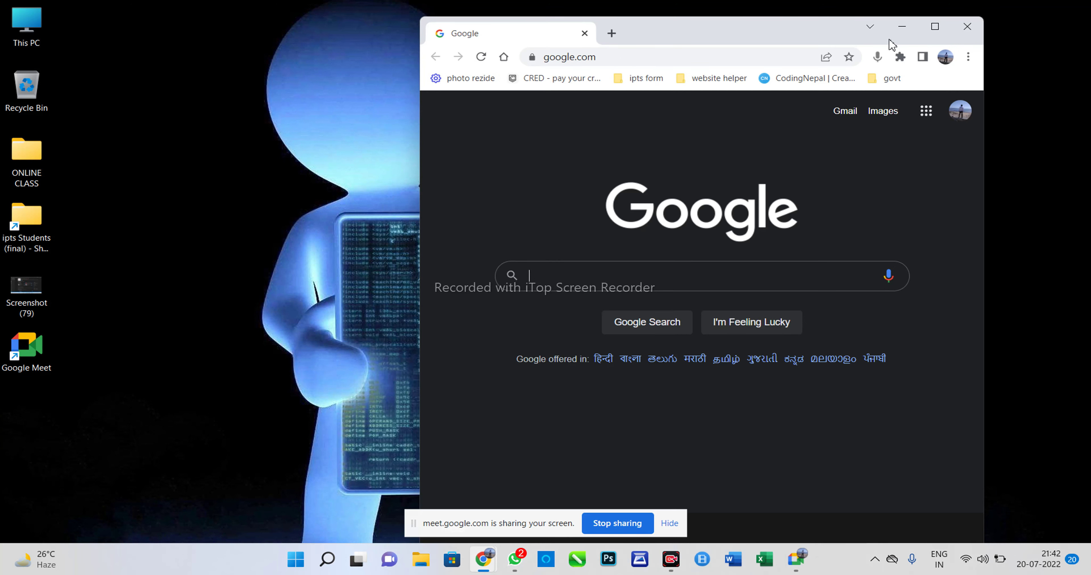
- Switch back to the Google Meet call to view its participants and messages
click(142, 228)
right_click(143, 231)
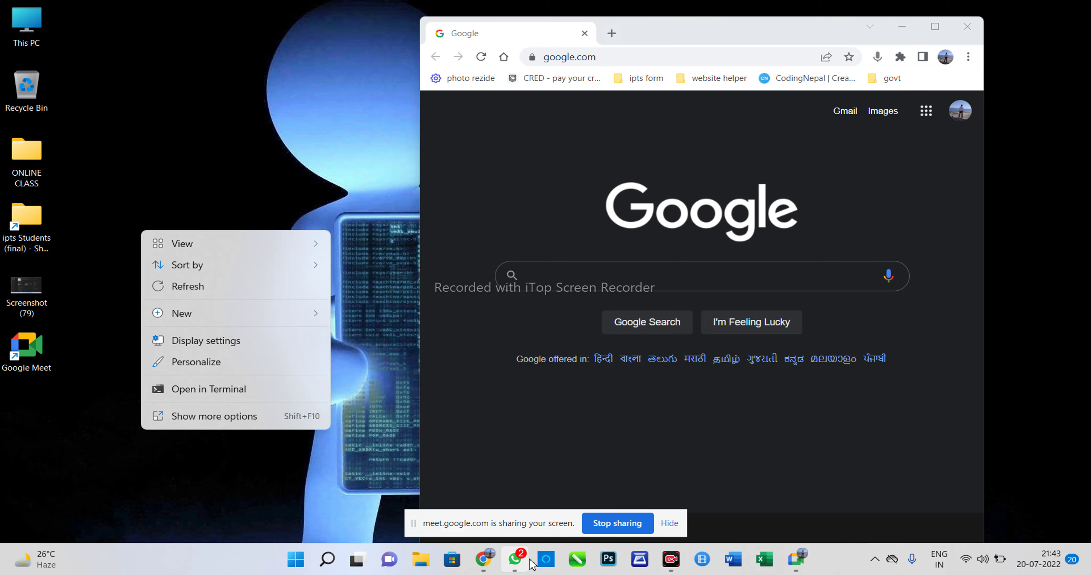
click(800, 565)
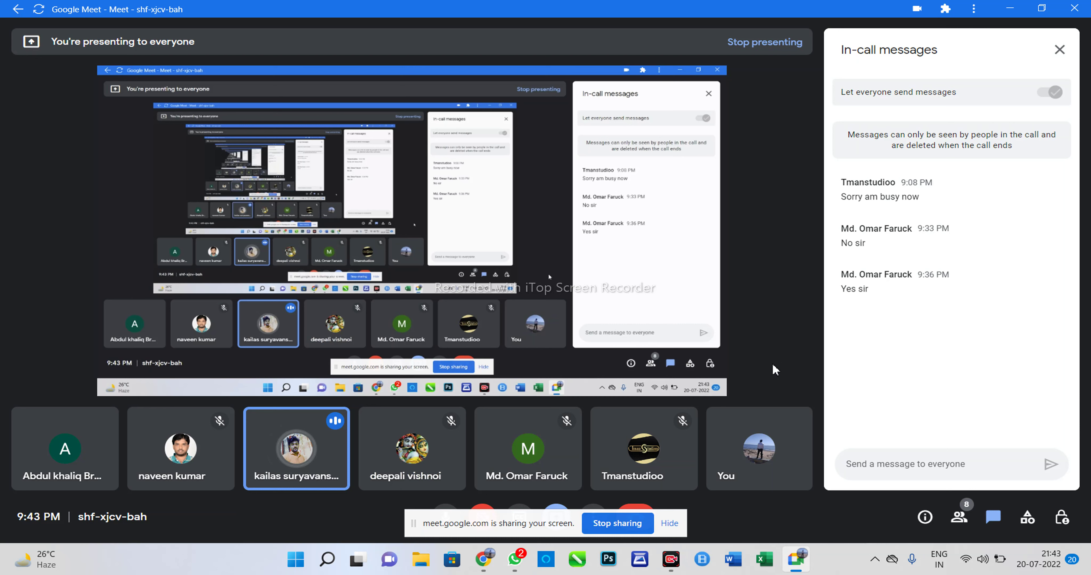
- Minimize the Google Meet call to return to the desktop
mouse_move(442, 476)
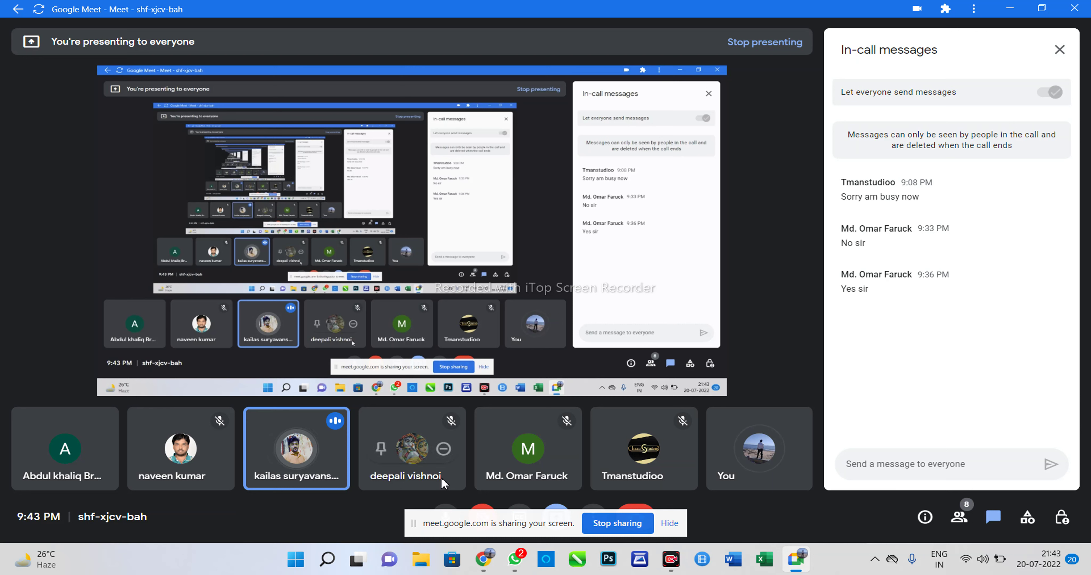
mouse_move(317, 486)
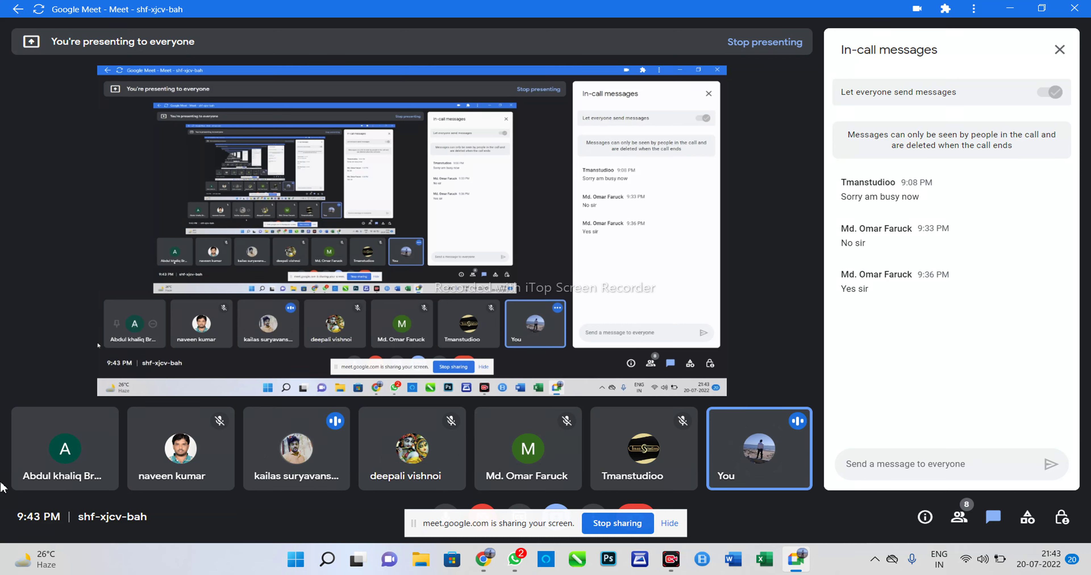
mouse_move(52, 487)
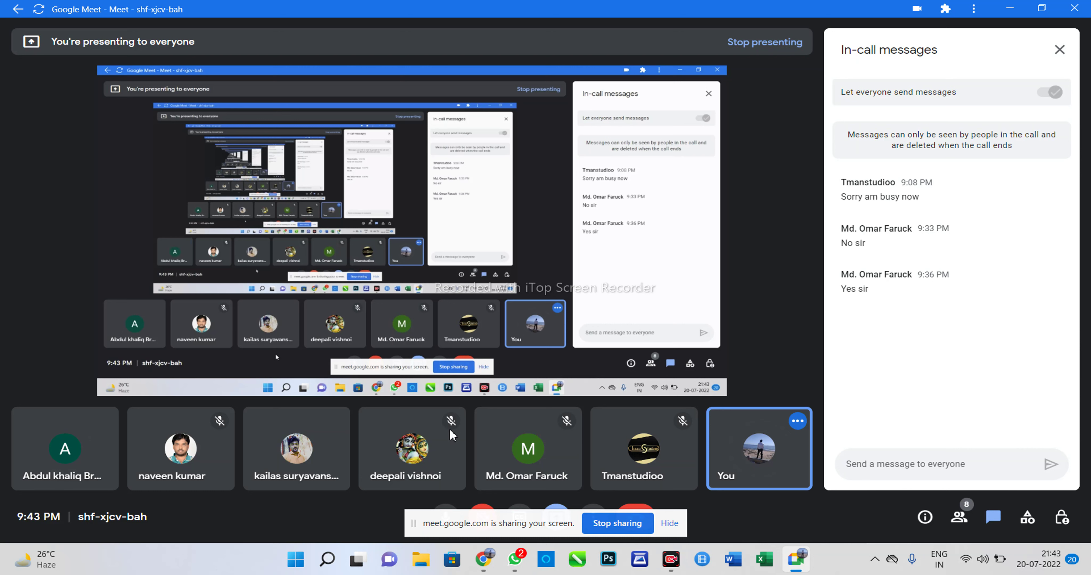
click(1007, 10)
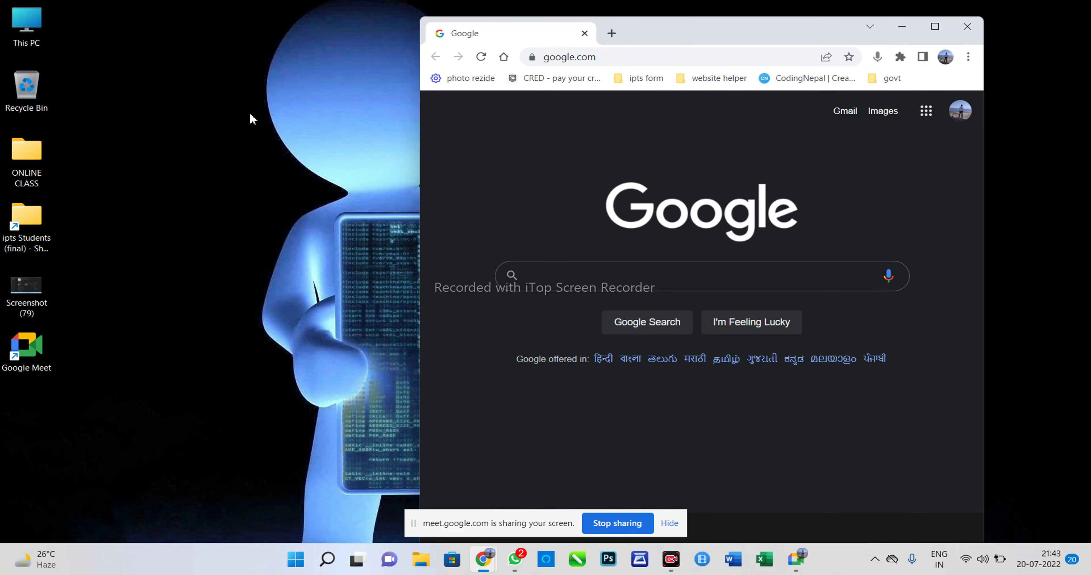
right_click(185, 200)
mouse_move(240, 286)
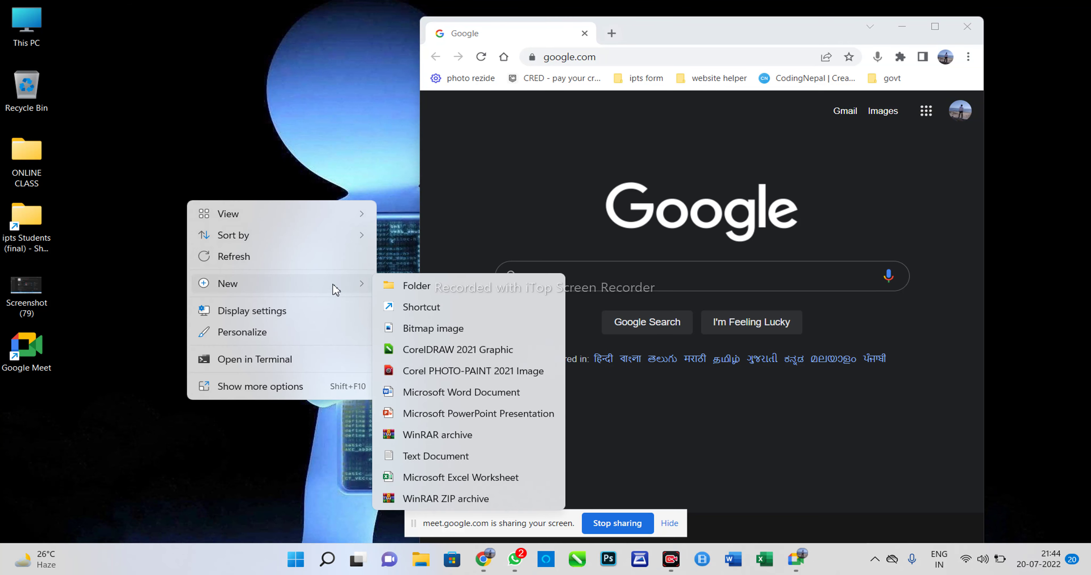
click(253, 460)
click(295, 560)
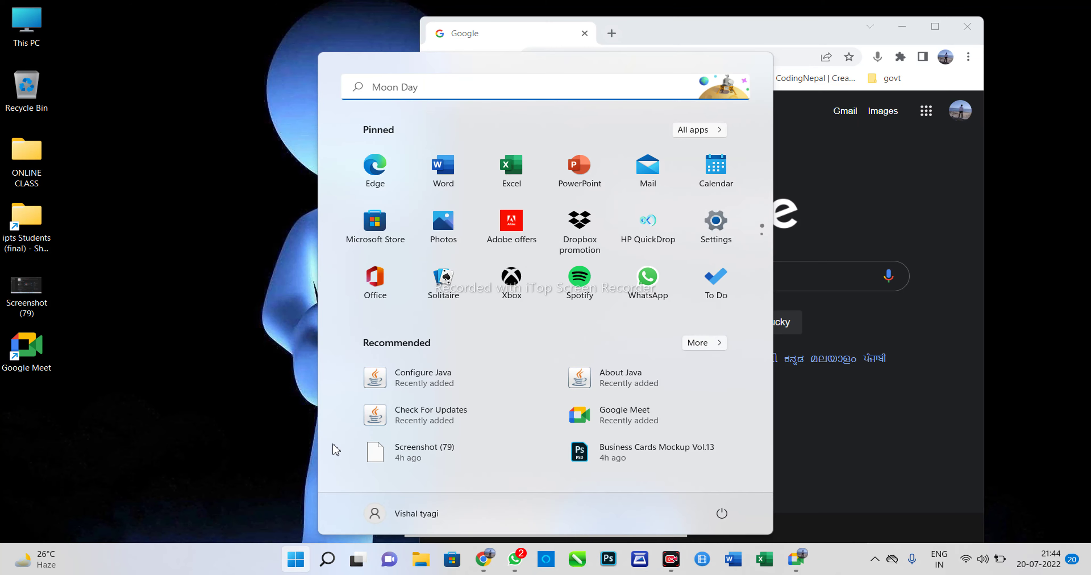
key(Escape)
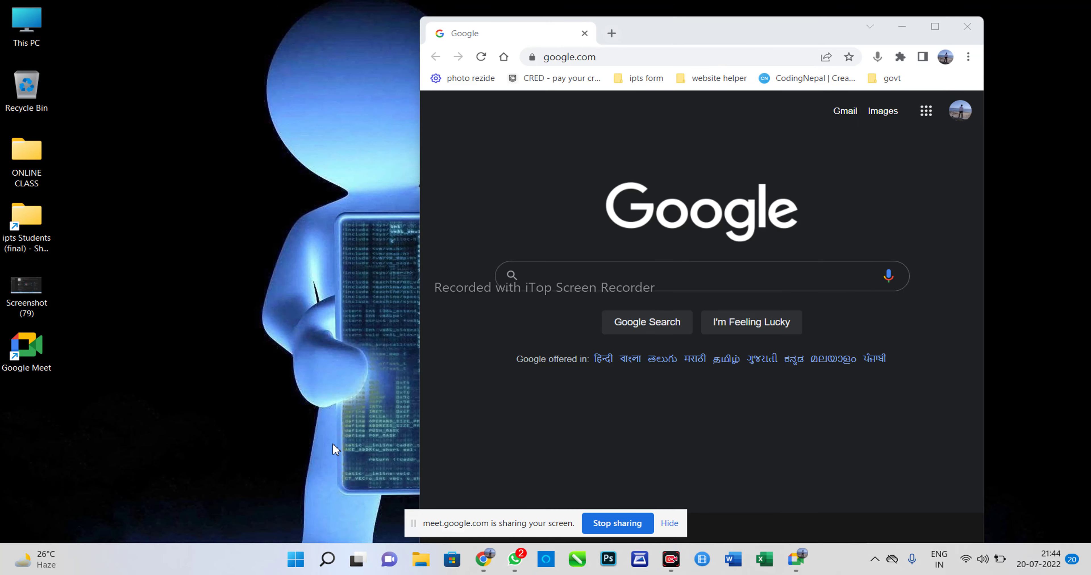
- Search for Notepad and open a blank Notepad window
key(super)
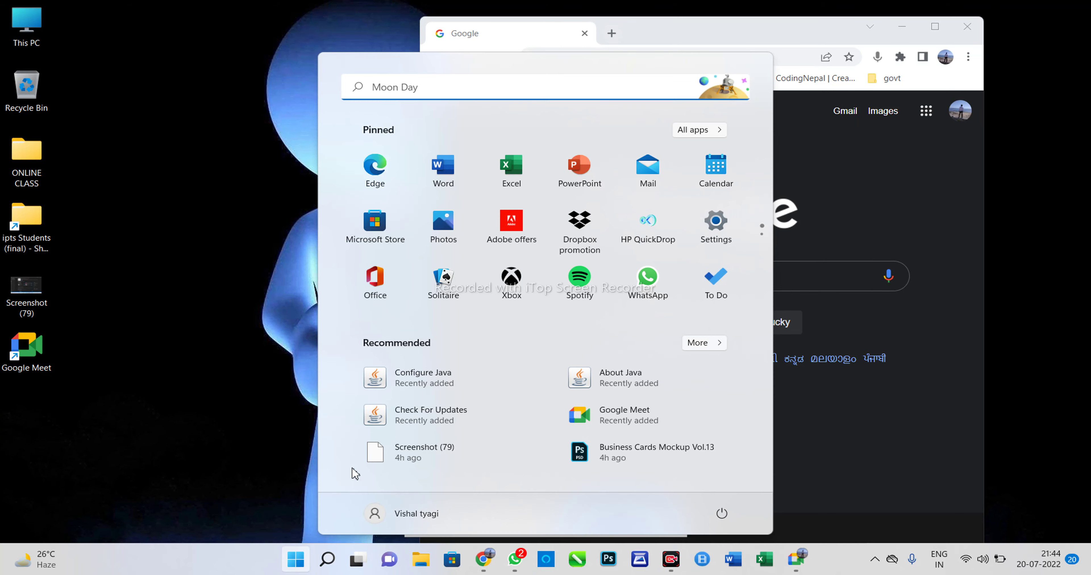
text(notepa)
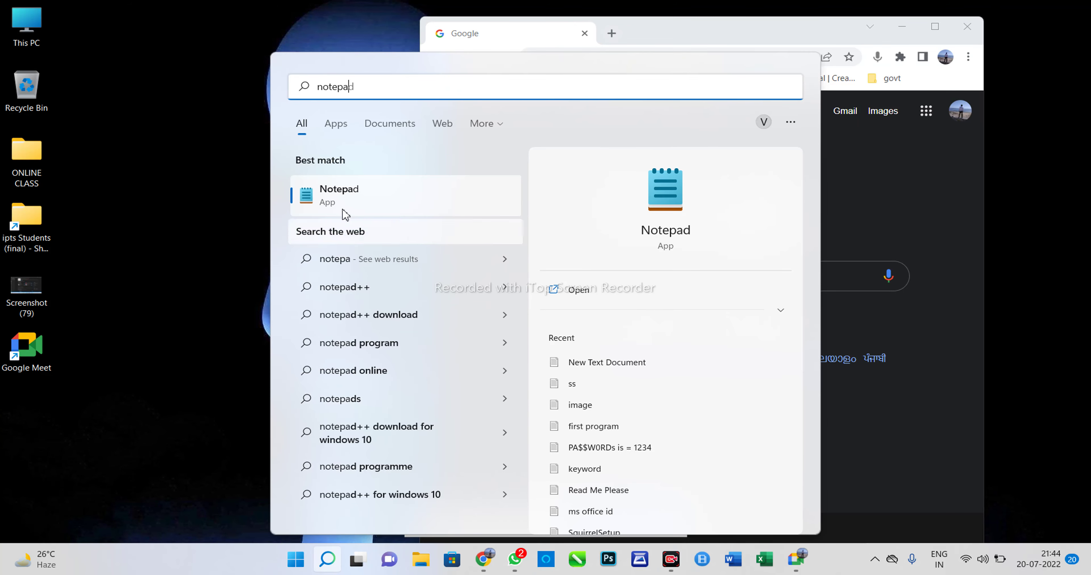
click(344, 198)
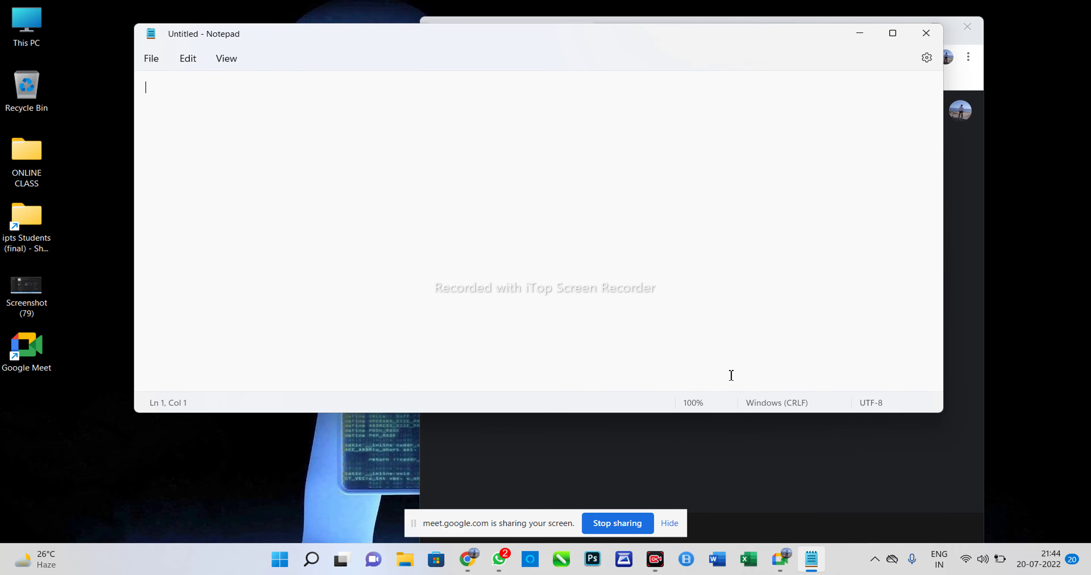
click(720, 443)
click(610, 34)
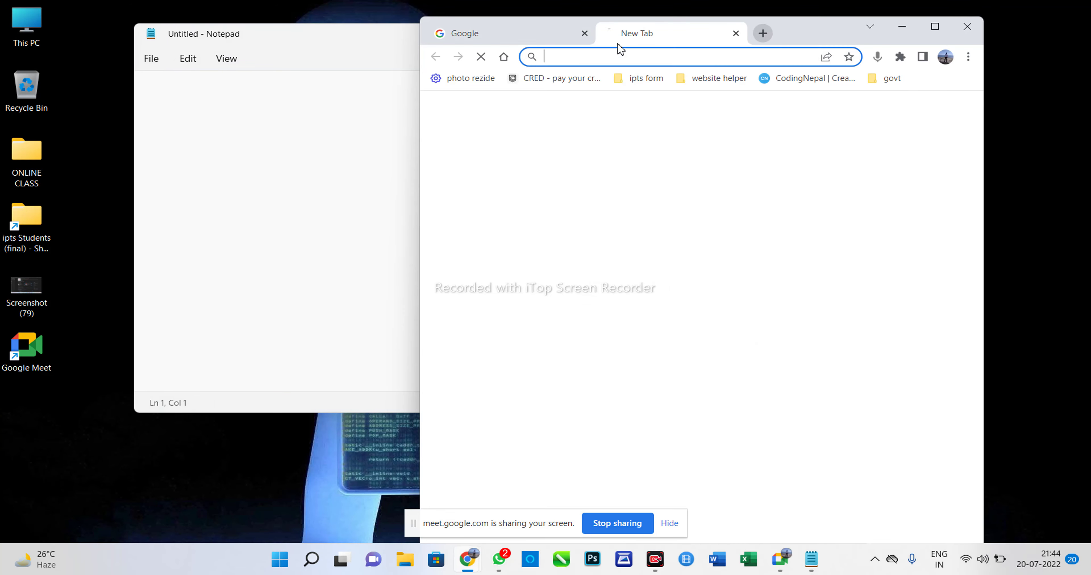
text(html)
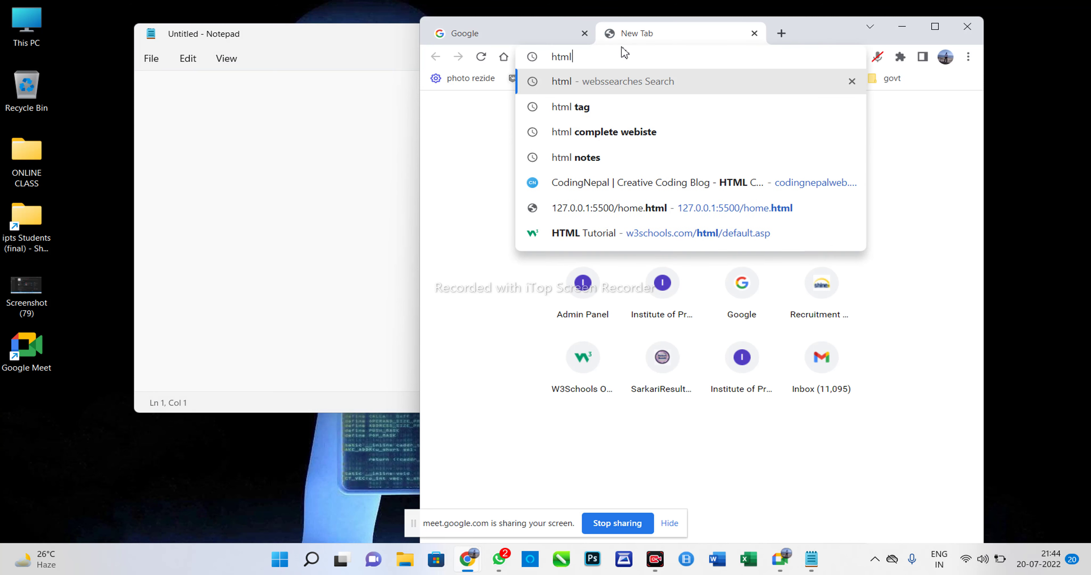
text( progr)
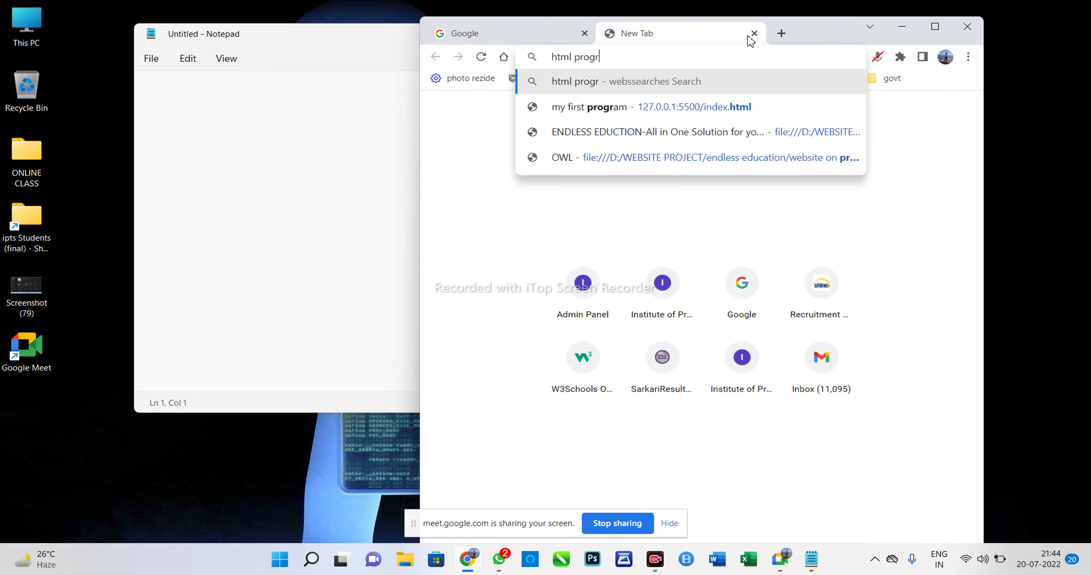
key(ctrl+w)
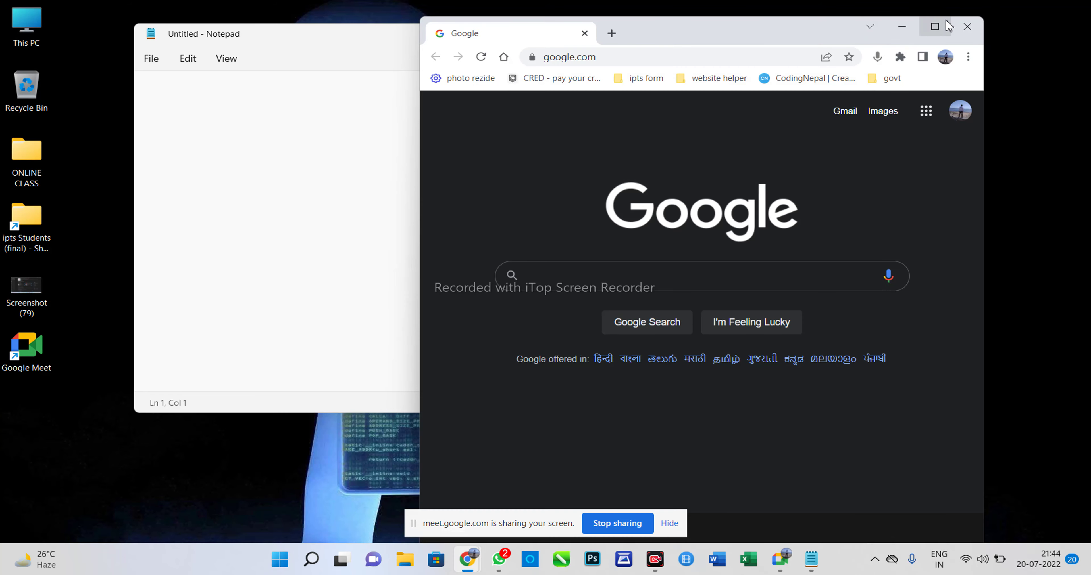
click(902, 27)
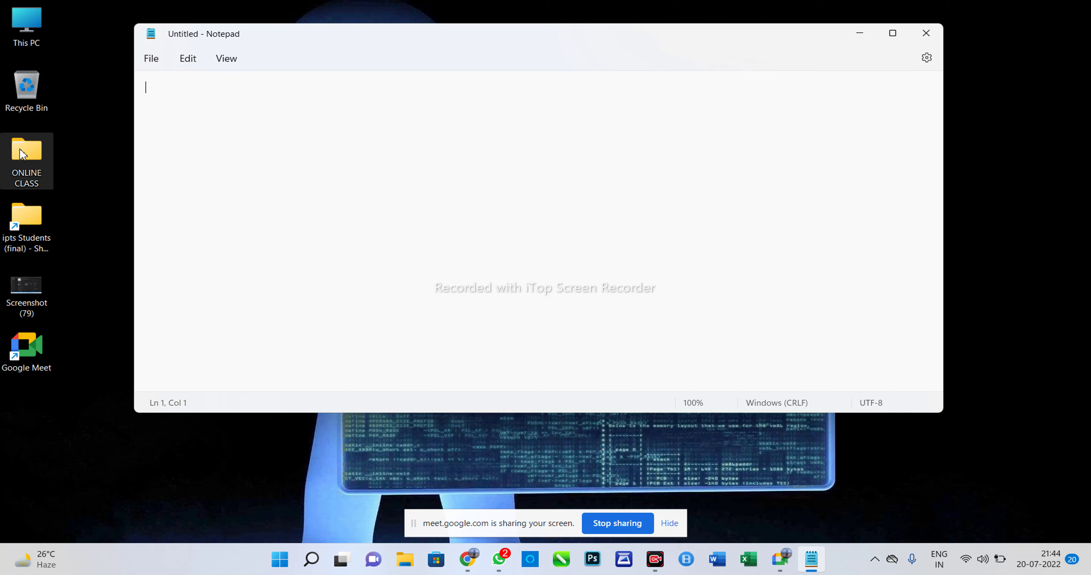
- Open This PC and expand New Volume (D:) and its WEBSITE PROJECT folder in the folder tree
double_click(43, 23)
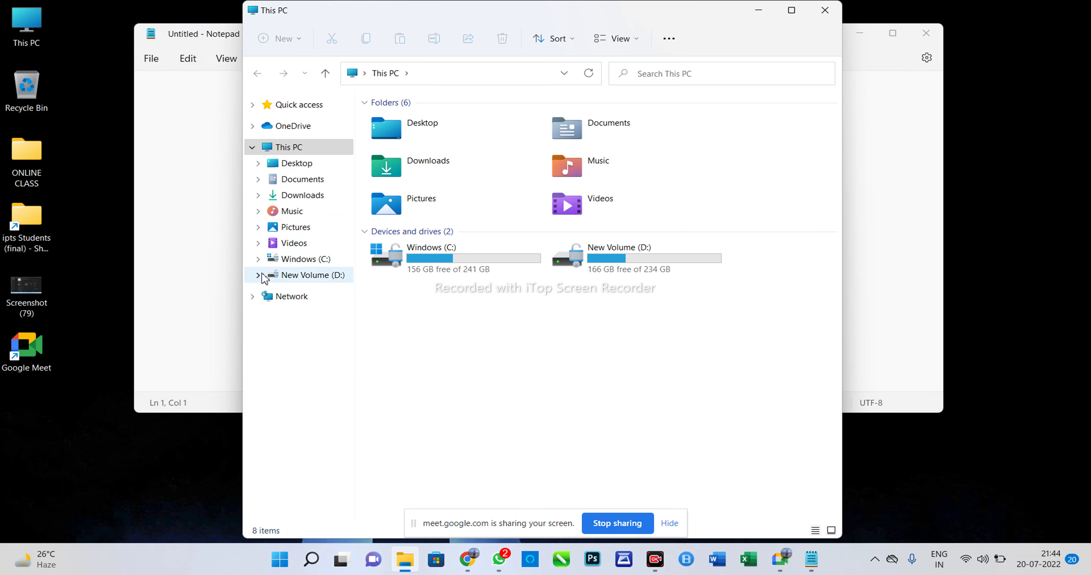
click(258, 276)
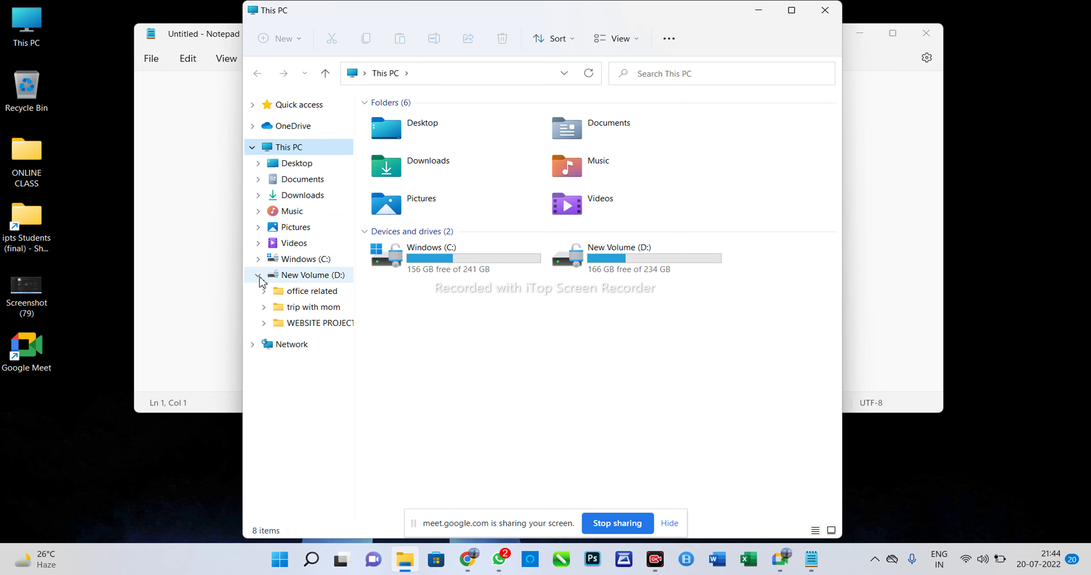
click(265, 323)
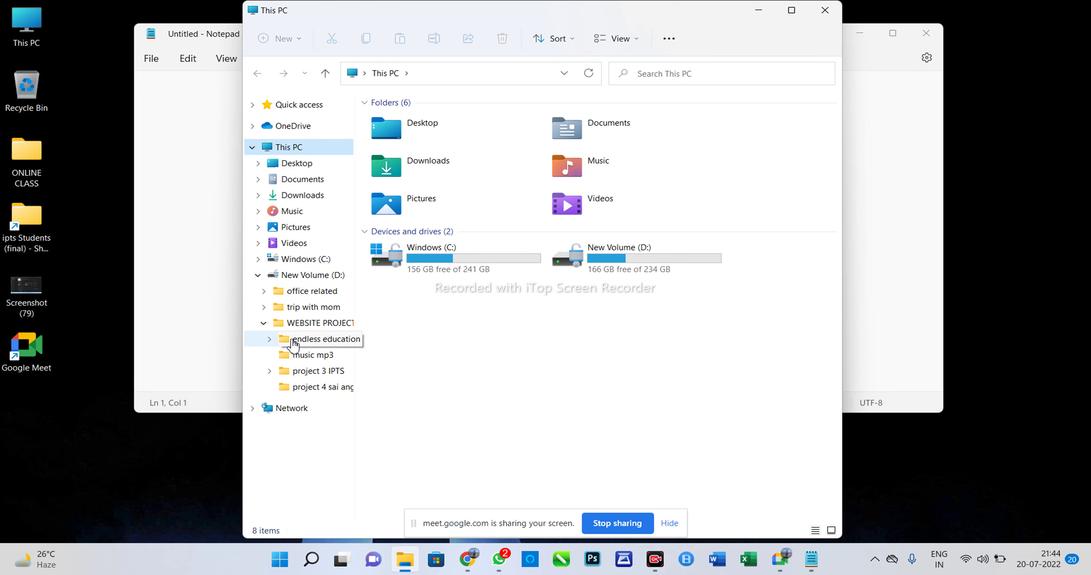
- Create a desktop shortcut to the endless education folder inside WEBSITE PROJECT
right_click(302, 344)
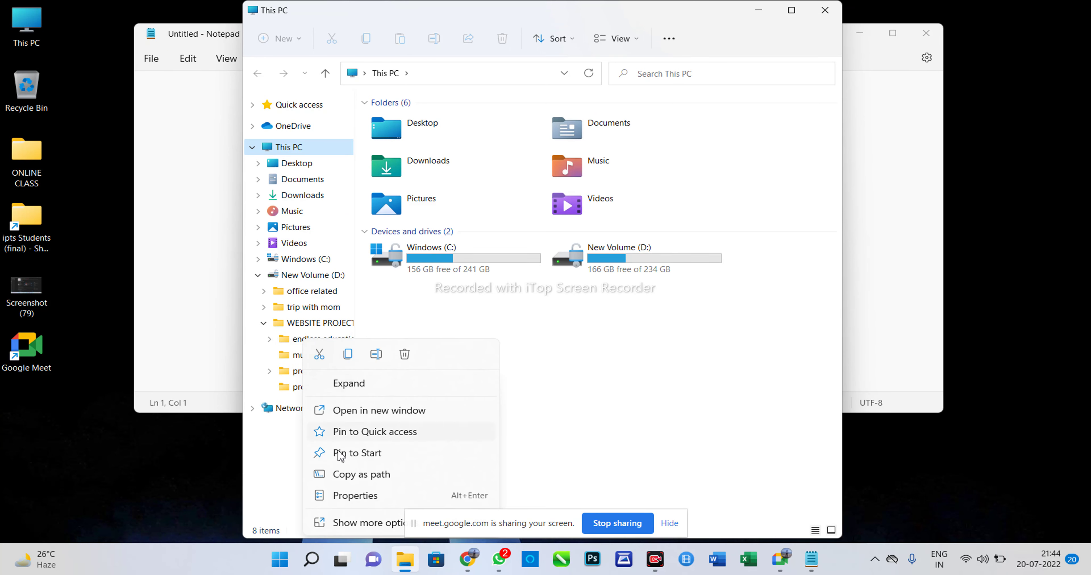
click(370, 521)
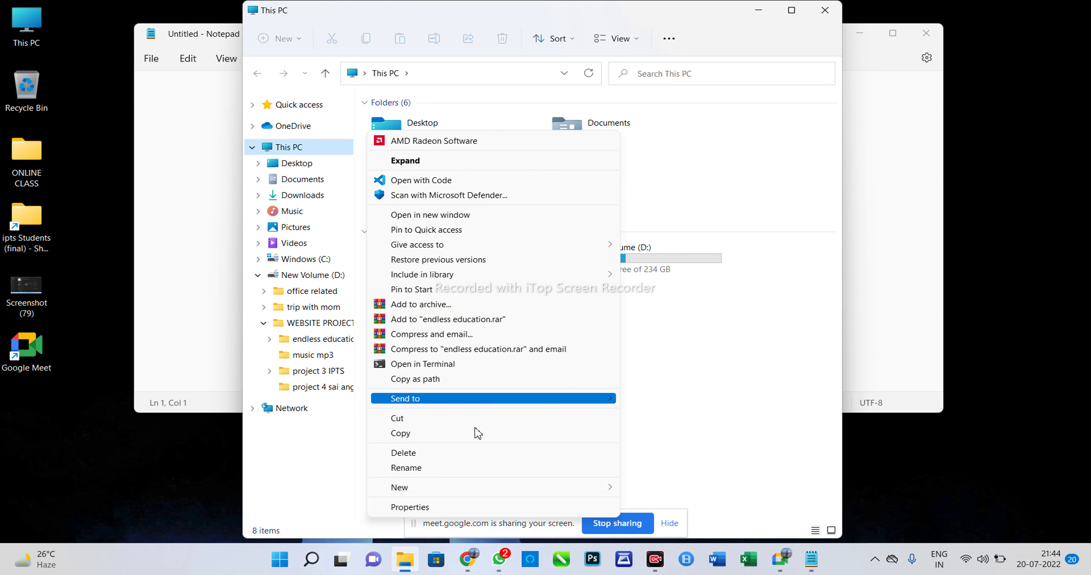
mouse_move(544, 401)
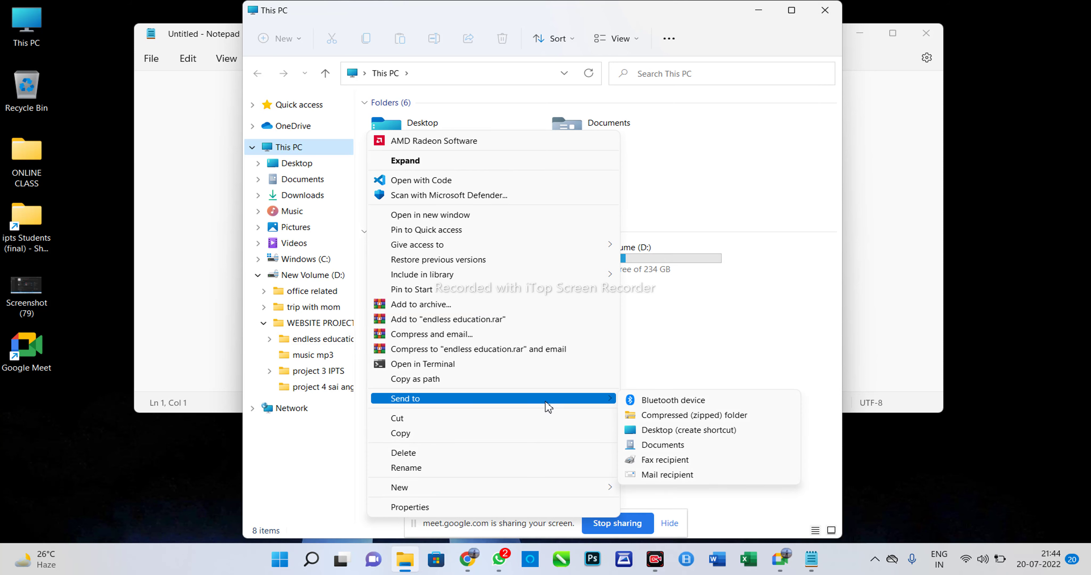
click(678, 432)
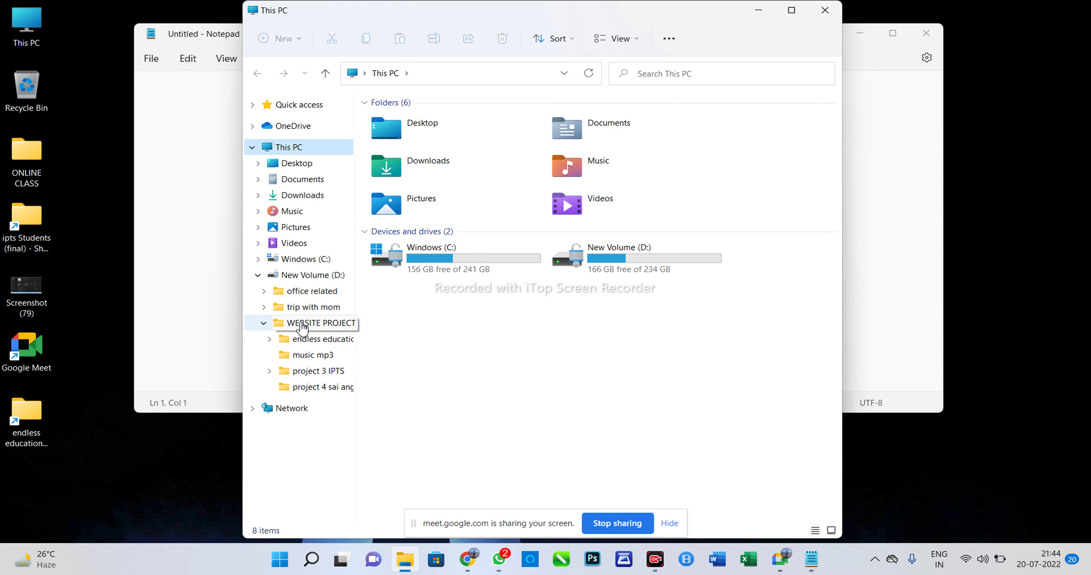
- Create a desktop shortcut to the website on progress folder inside endless education, and close File Explorer
click(271, 338)
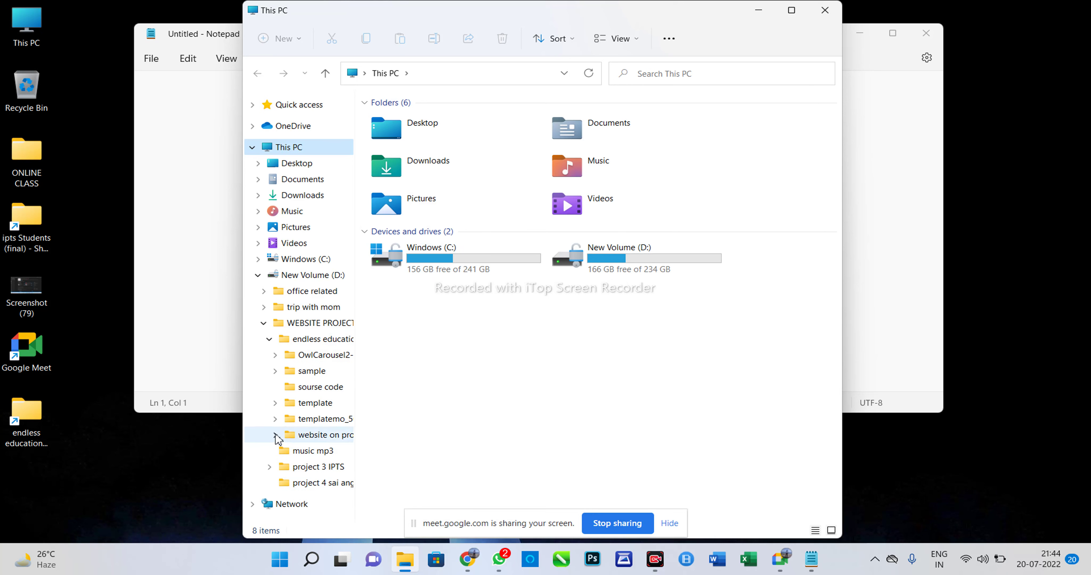
right_click(278, 438)
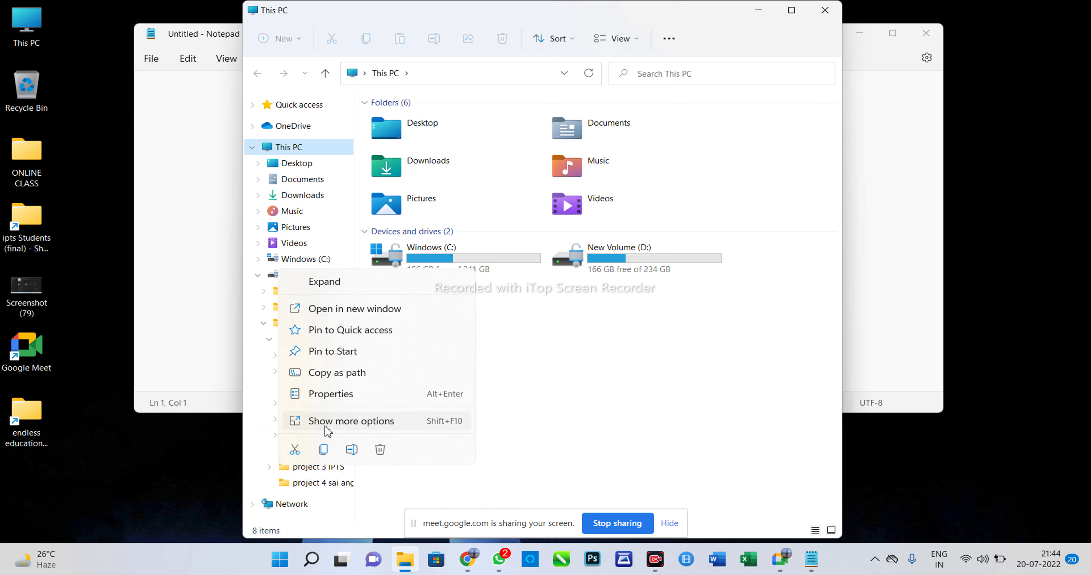
click(362, 429)
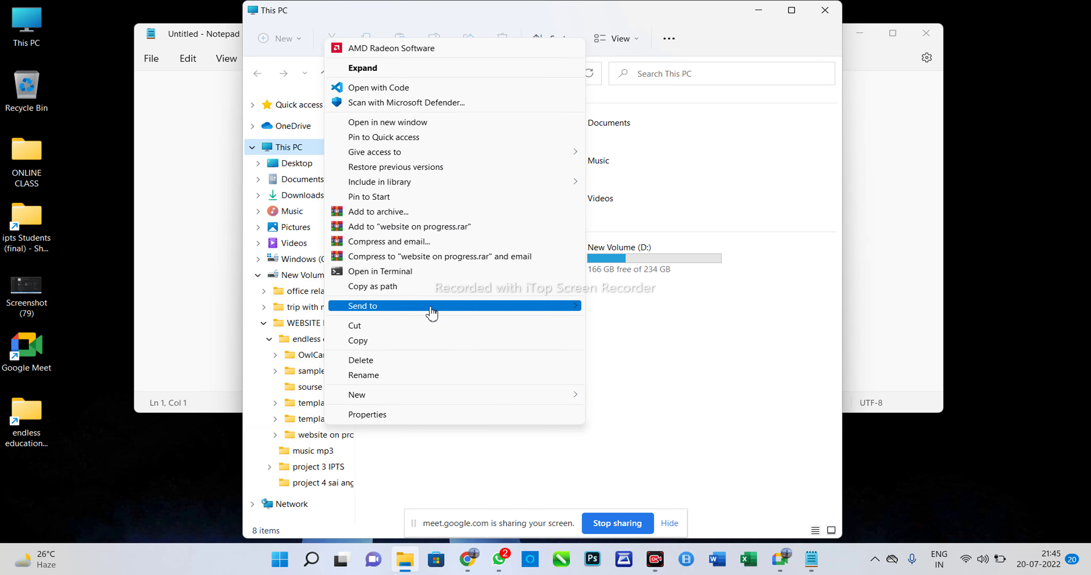
mouse_move(563, 307)
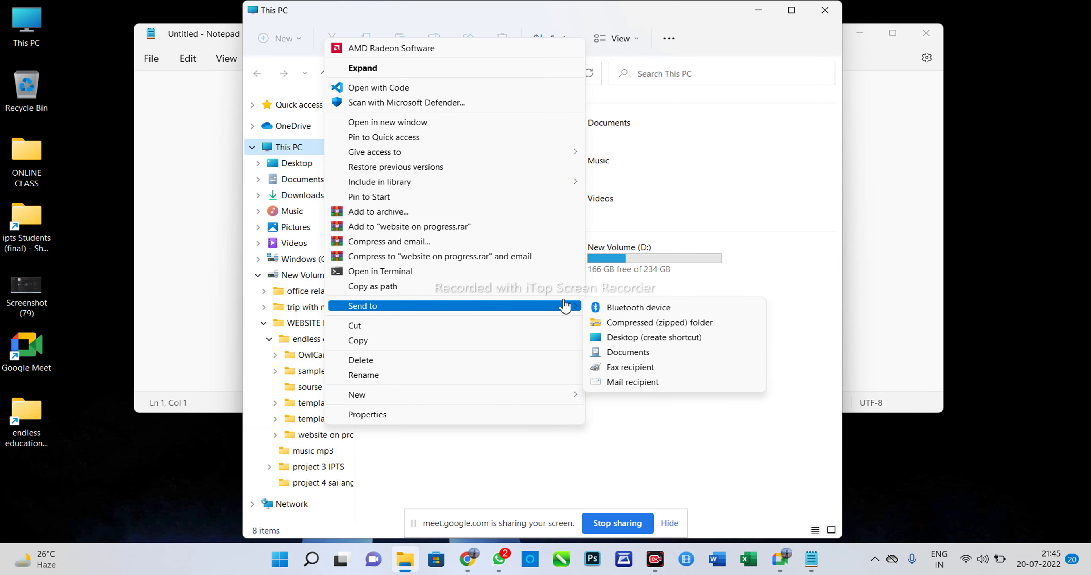
click(631, 343)
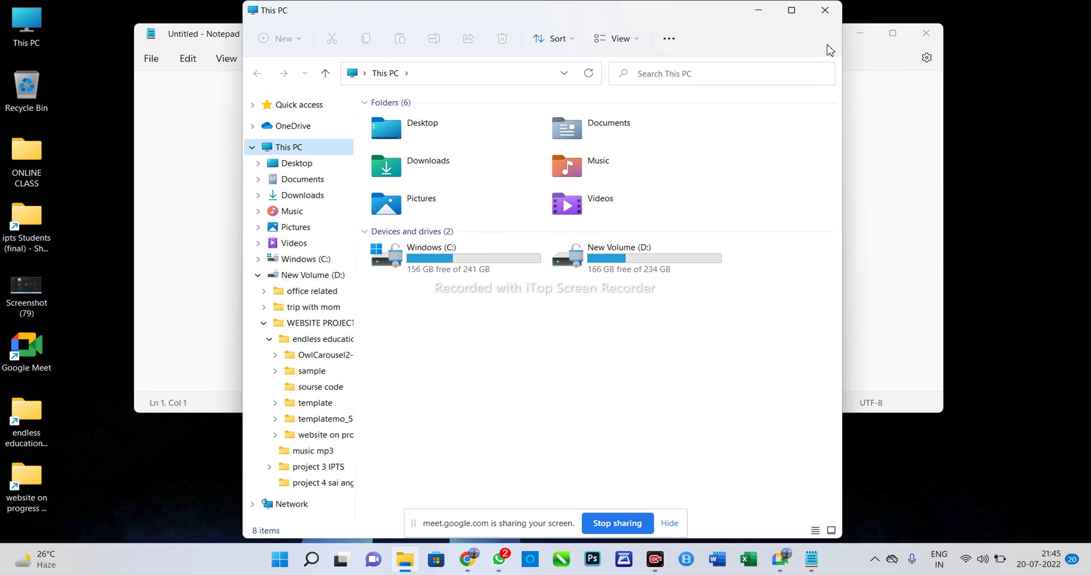
click(825, 12)
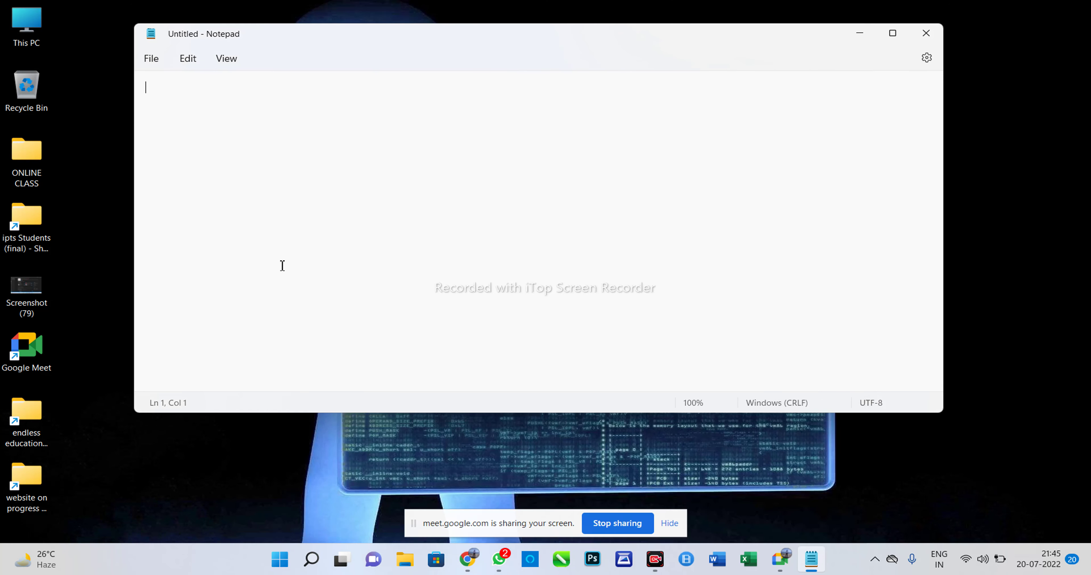
- Delete the endless education shortcut from the desktop
click(43, 414)
key(Delete)
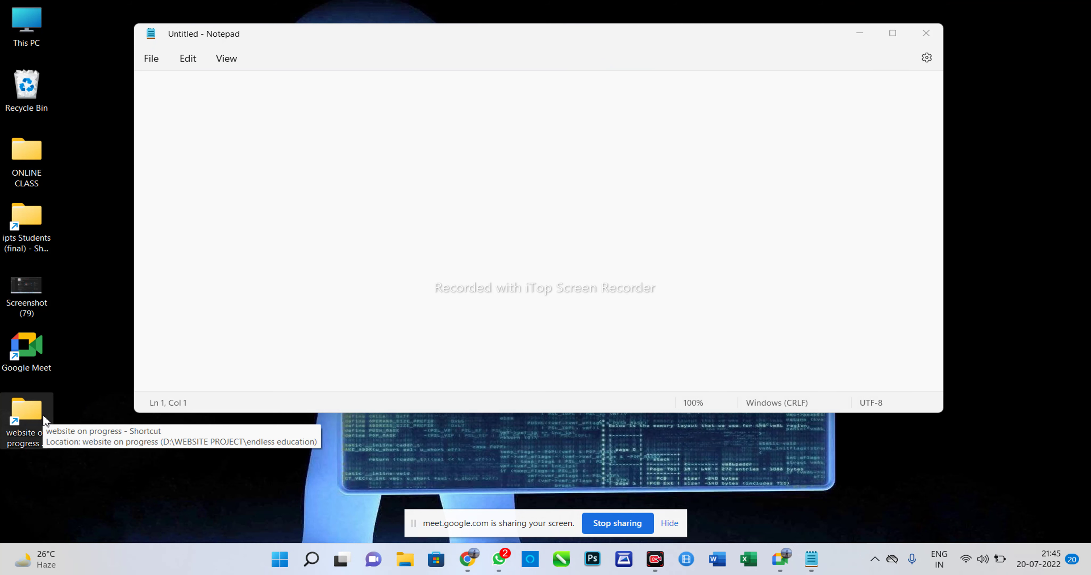
- Open the HTML folder through the website on progress desktop shortcut and shift its window slightly aside
double_click(42, 415)
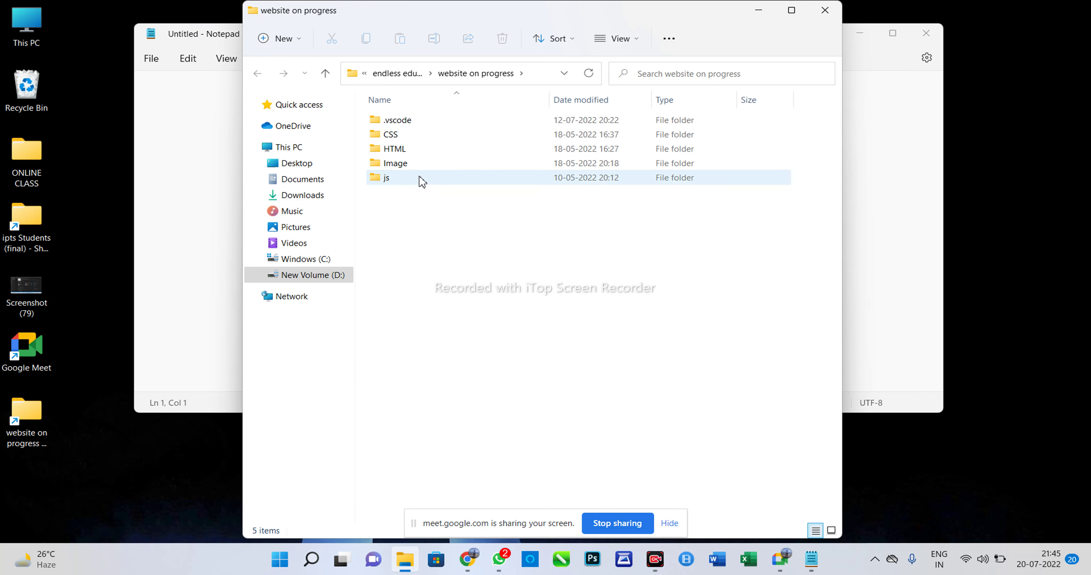
double_click(413, 151)
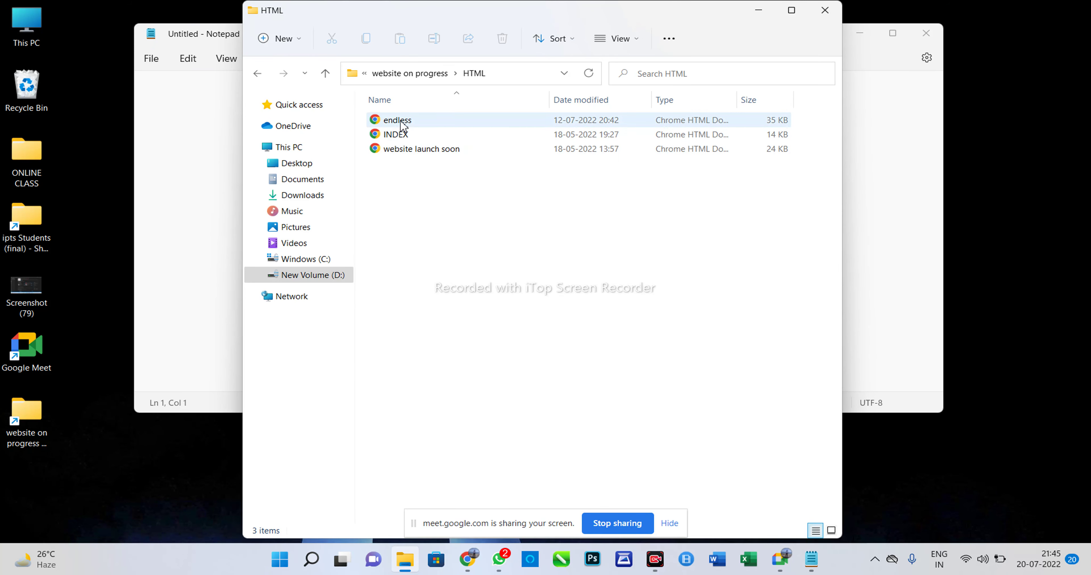
drag(431, 16, 500, 18)
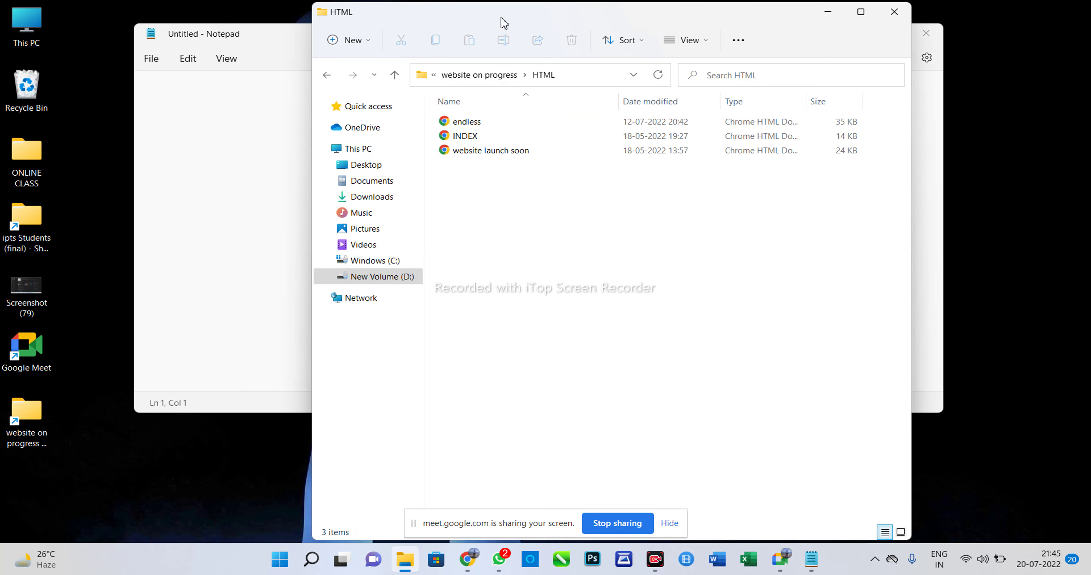
- Preview the INDEX page in Chrome, close its tab and return to the HTML folder window
double_click(484, 136)
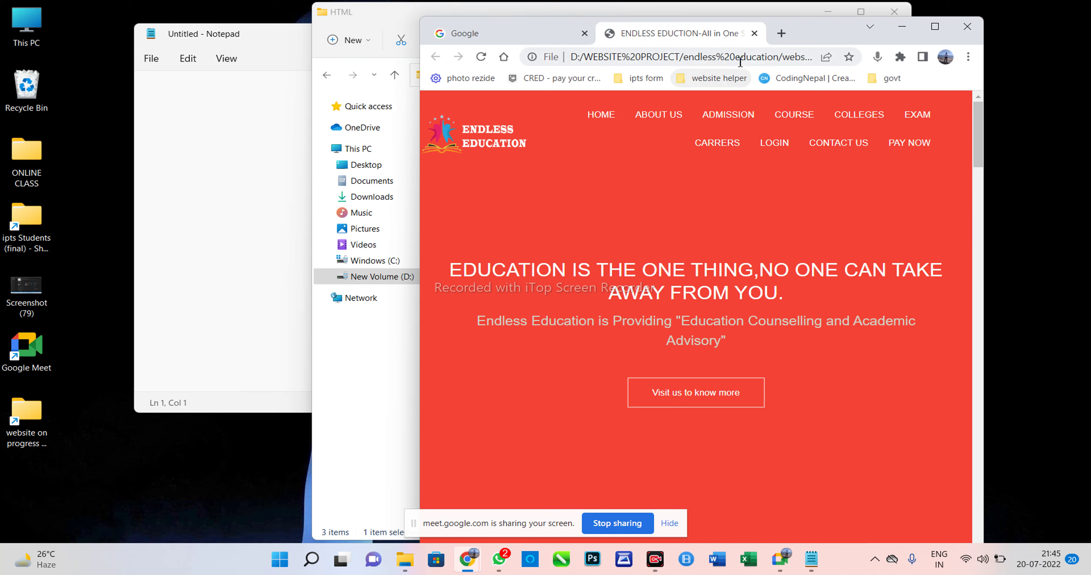
click(754, 33)
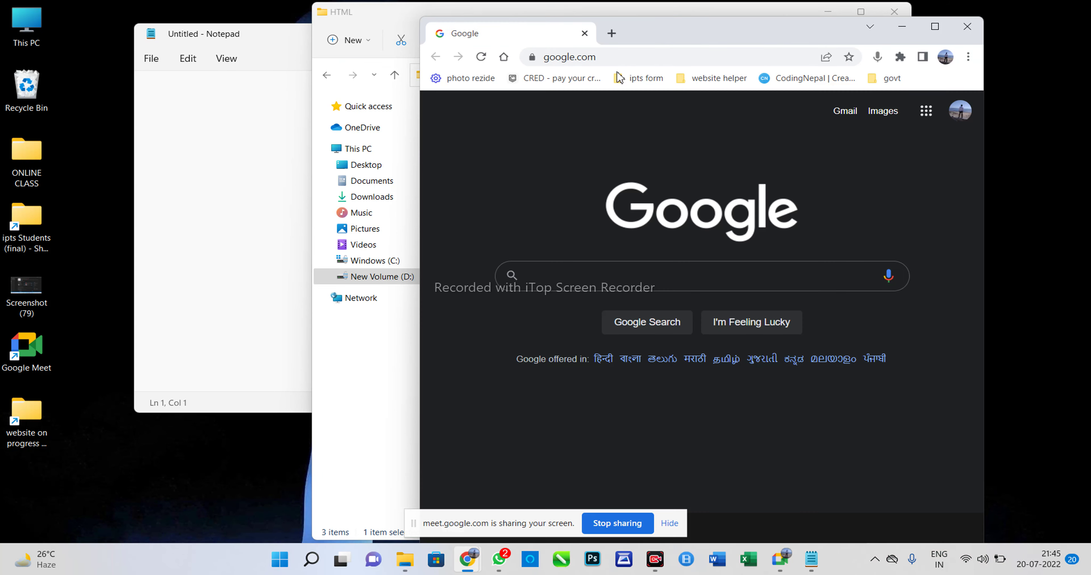
click(650, 16)
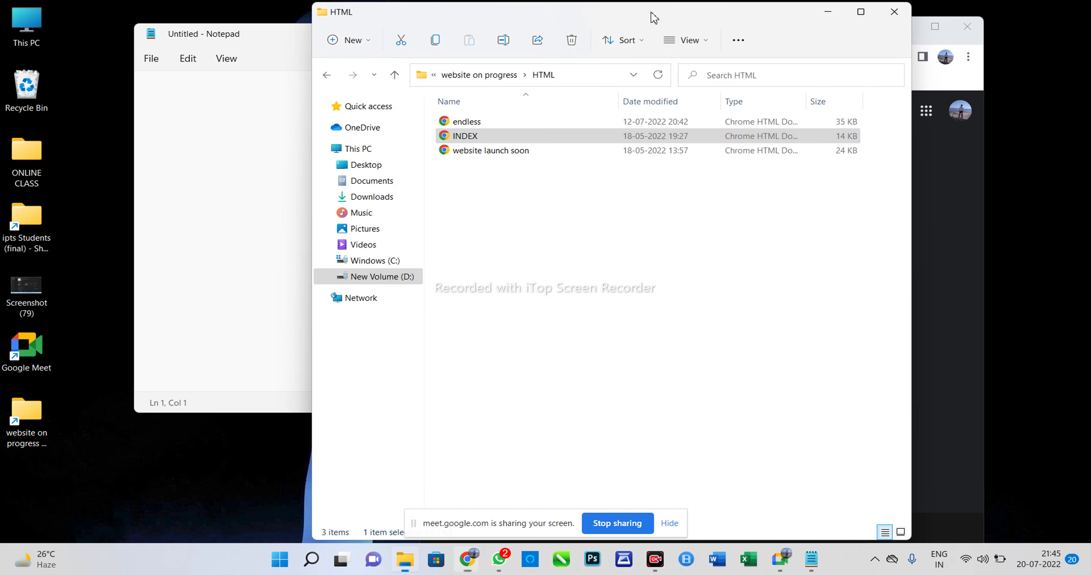
- Open the INDEX file from the HTML folder in Notepad, look through its code and maximize the window
right_click(469, 139)
mouse_move(537, 203)
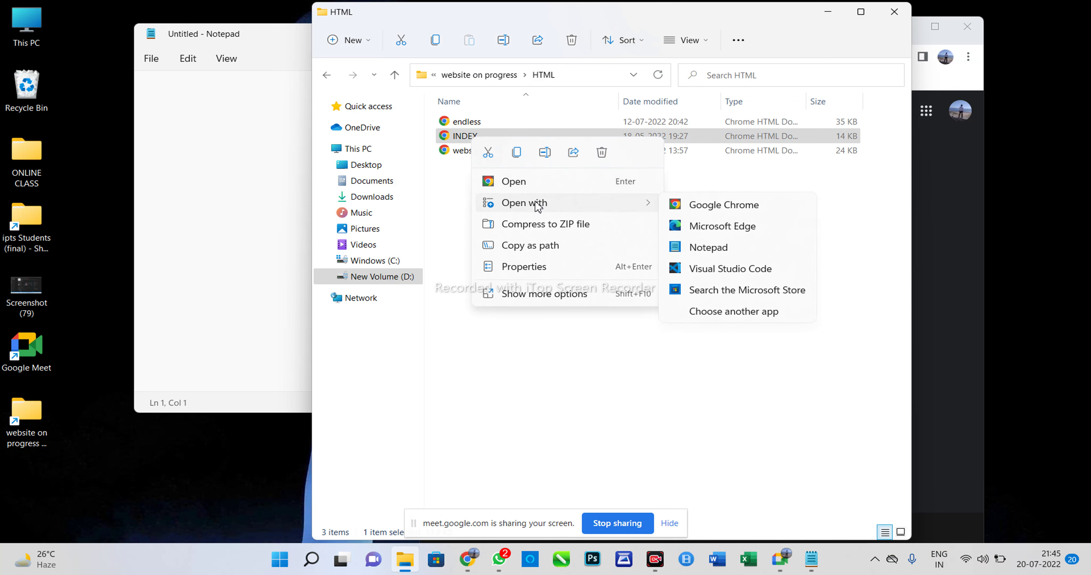
click(690, 249)
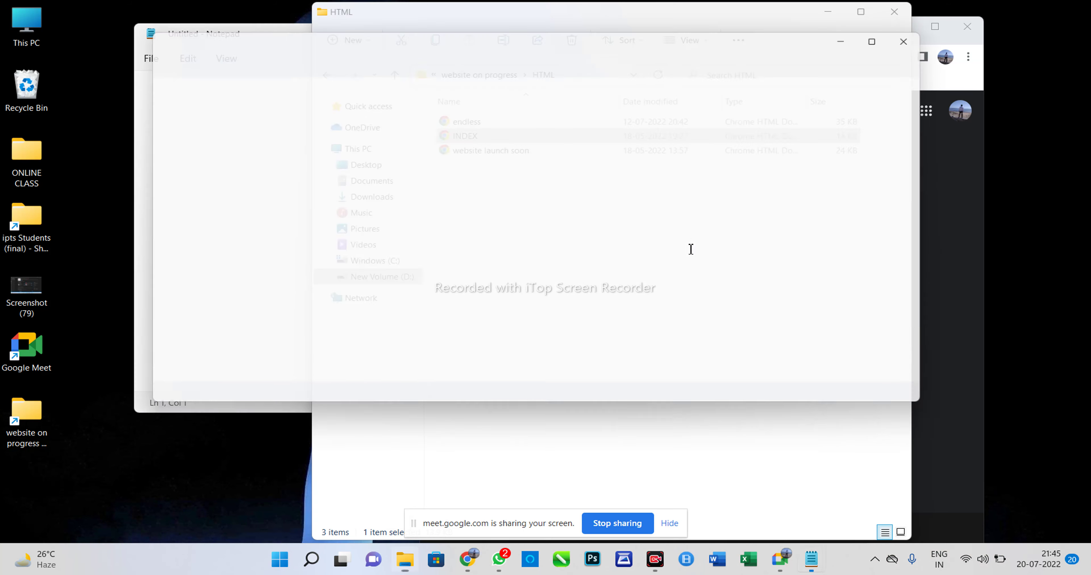
click(558, 241)
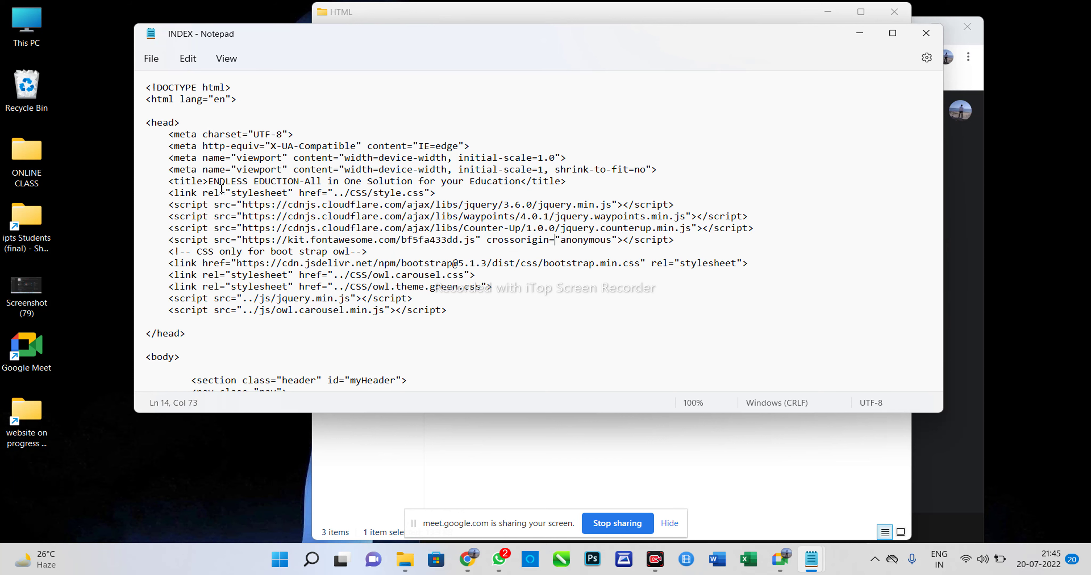
scroll(221, 188, down, 3)
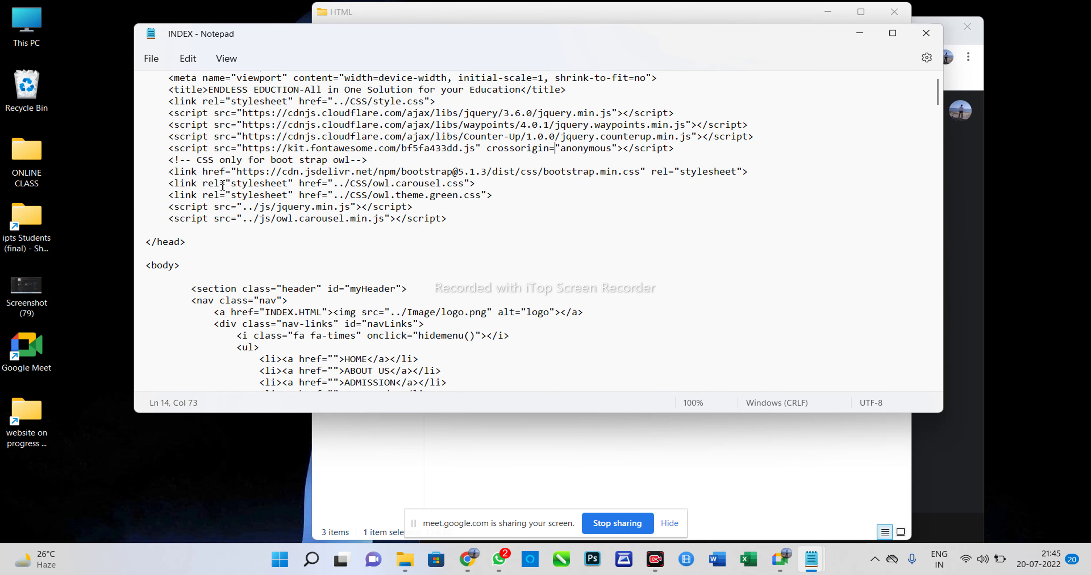
scroll(281, 246, down, 3)
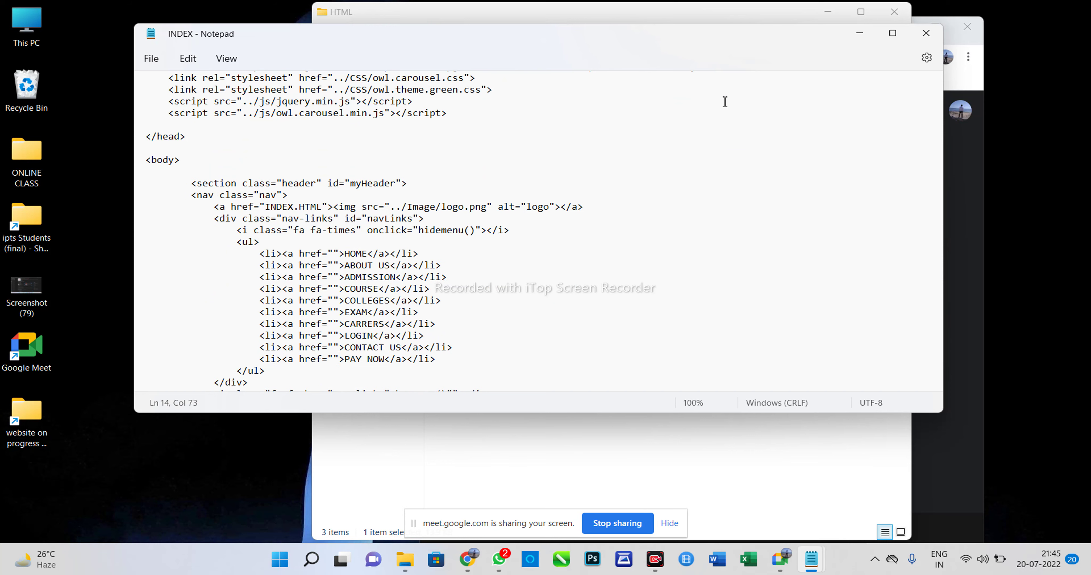
click(892, 33)
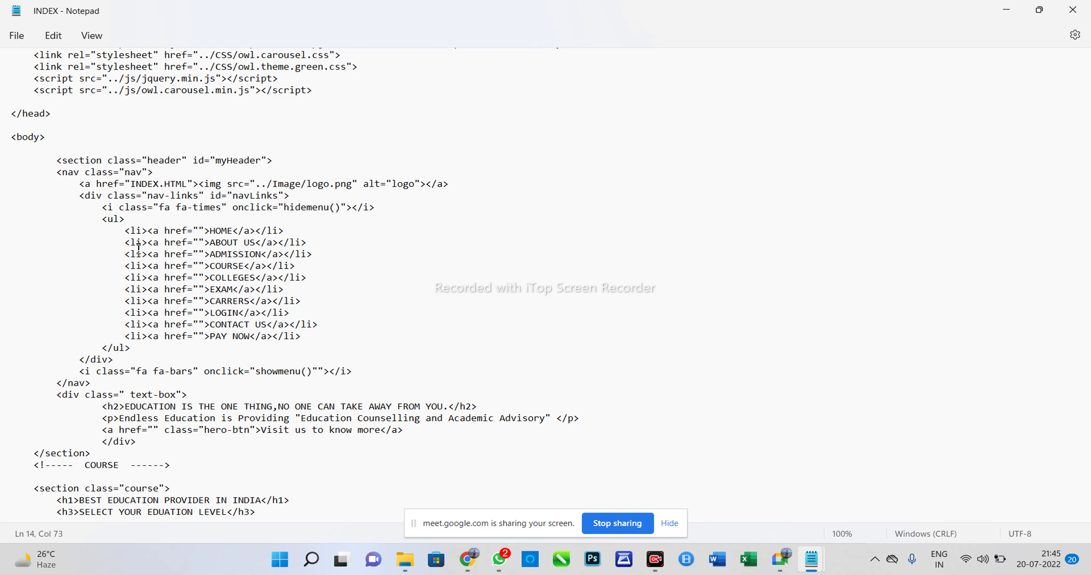
- Delete li from the opening tag of the ABOUT US navigation item and save the INDEX file
drag(143, 248, 131, 248)
key(BackSpace)
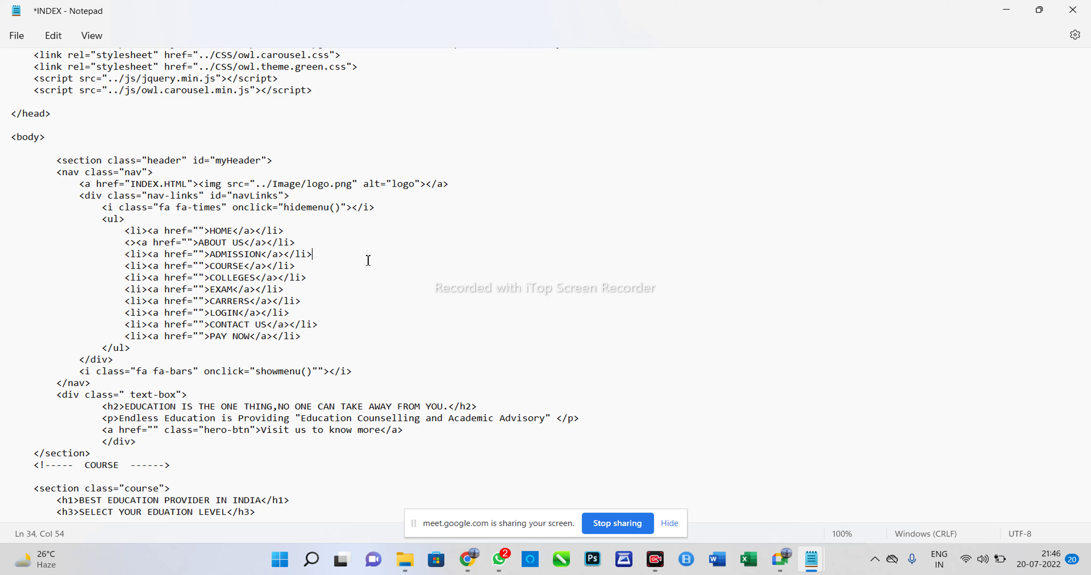
click(16, 36)
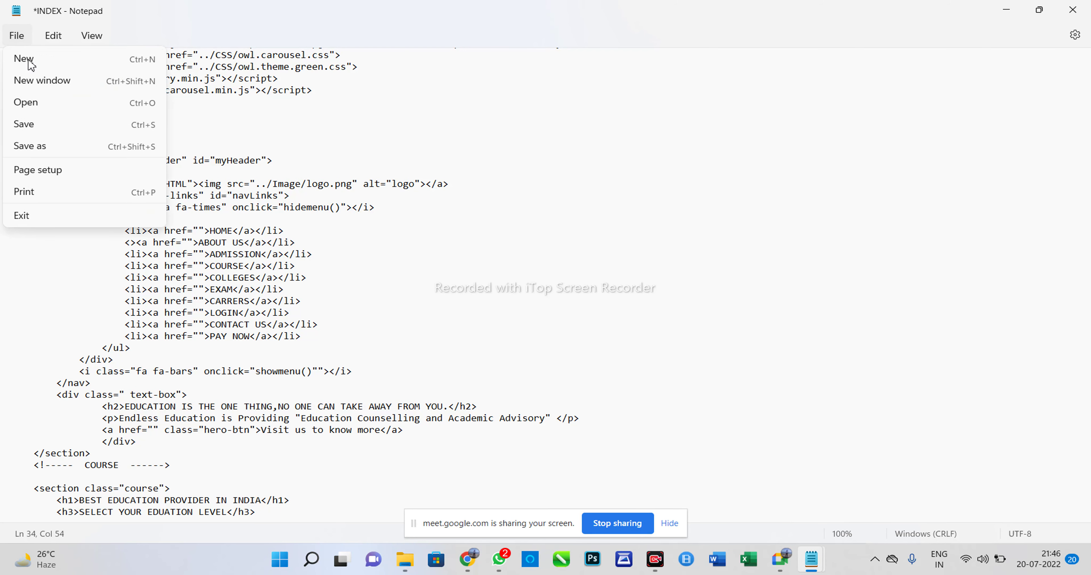
click(48, 127)
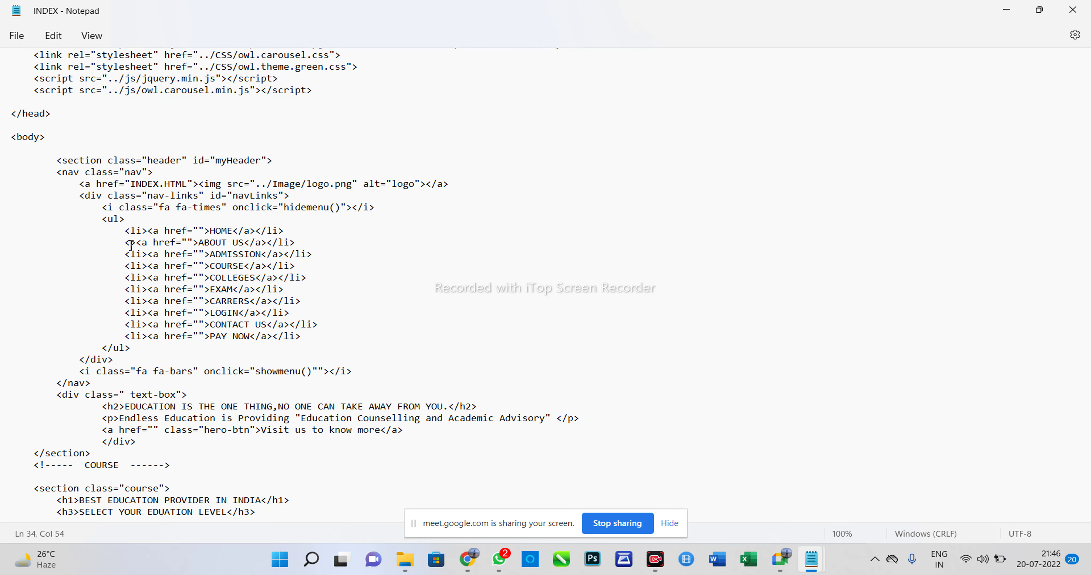
- Restore li in the opening tag of the ABOUT US item and save the file again
text(li)
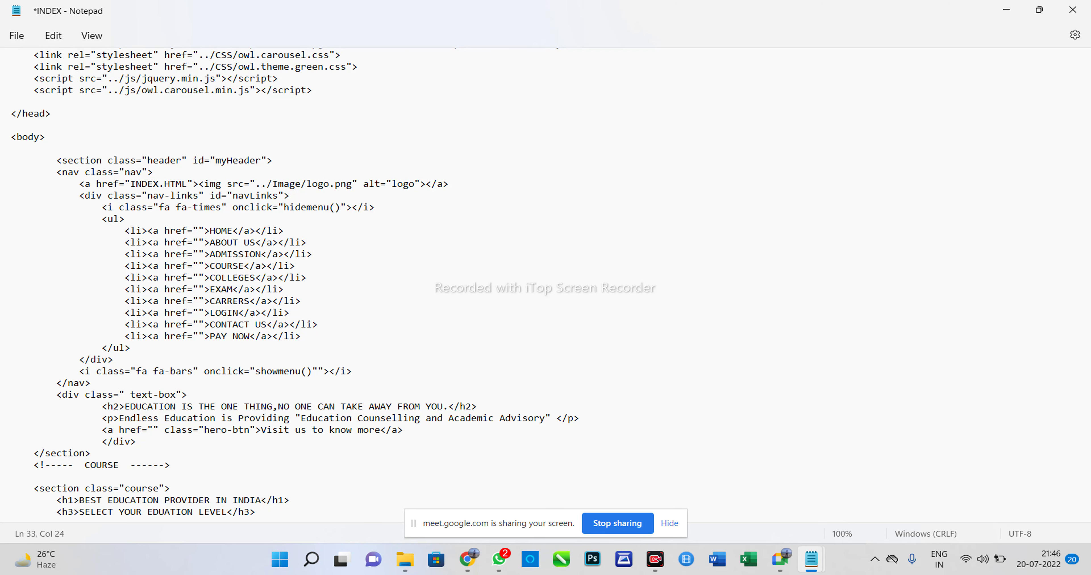
key(ctrl+s)
- Save a copy of the INDEX code to the Desktop as demo.html
key(ctrl+shift+s)
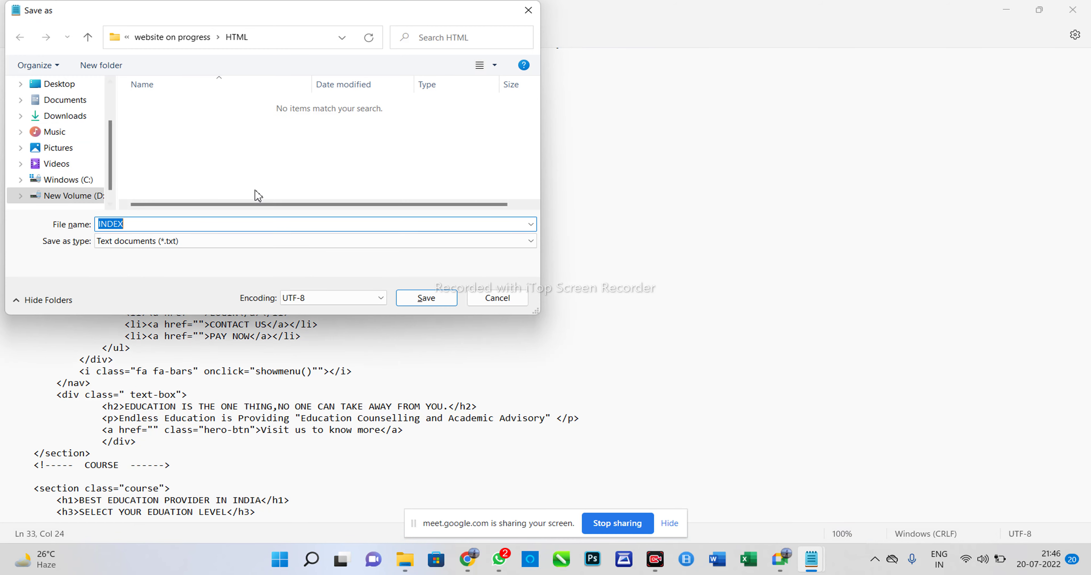
drag(111, 143, 106, 86)
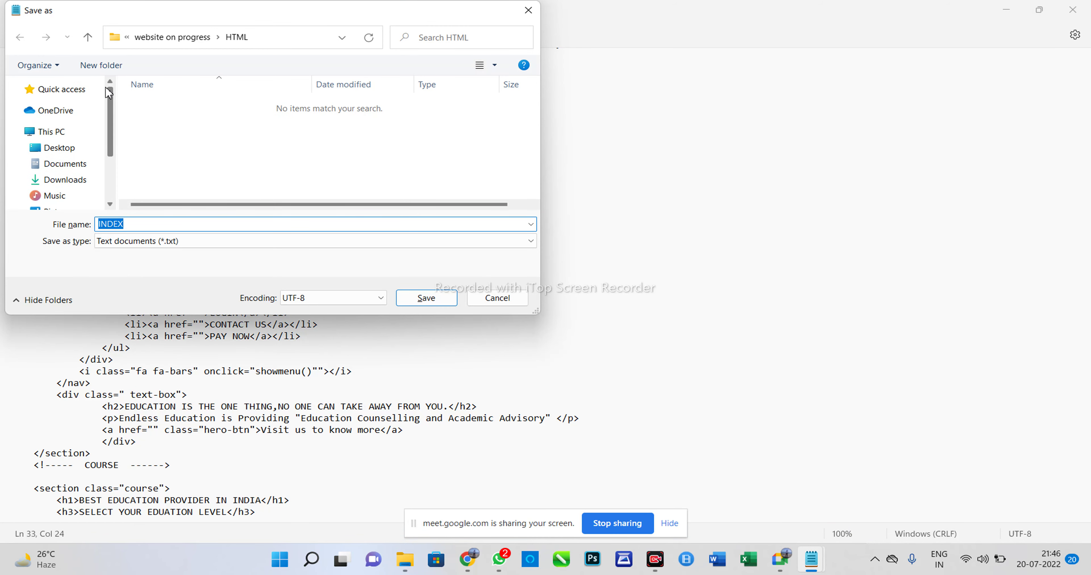
click(63, 148)
click(143, 226)
text(demo.html)
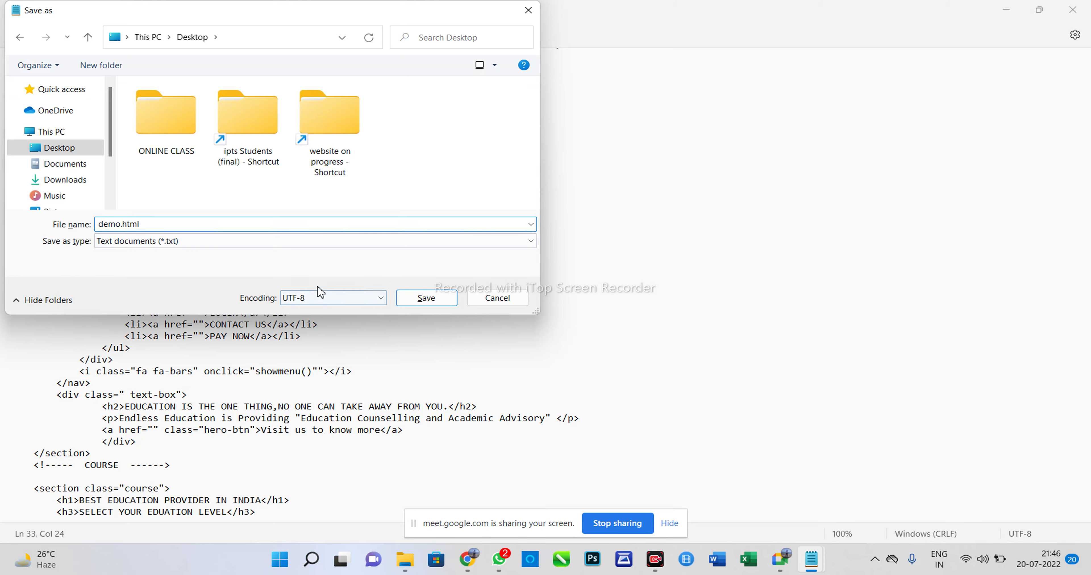
click(426, 298)
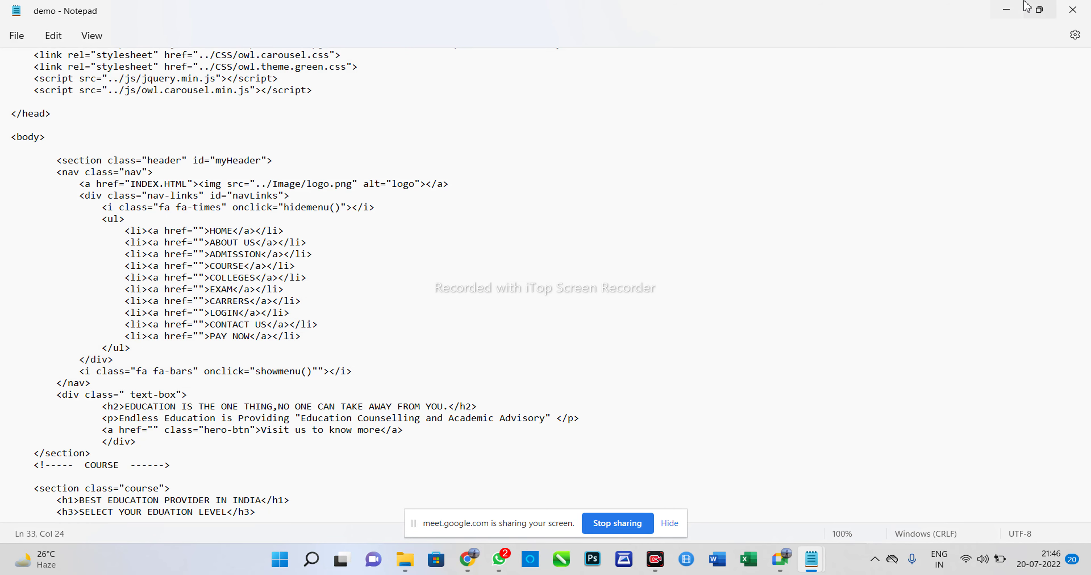
- Close the demo document, the HTML folder, the Chrome window and the blank Notepad document
click(1072, 9)
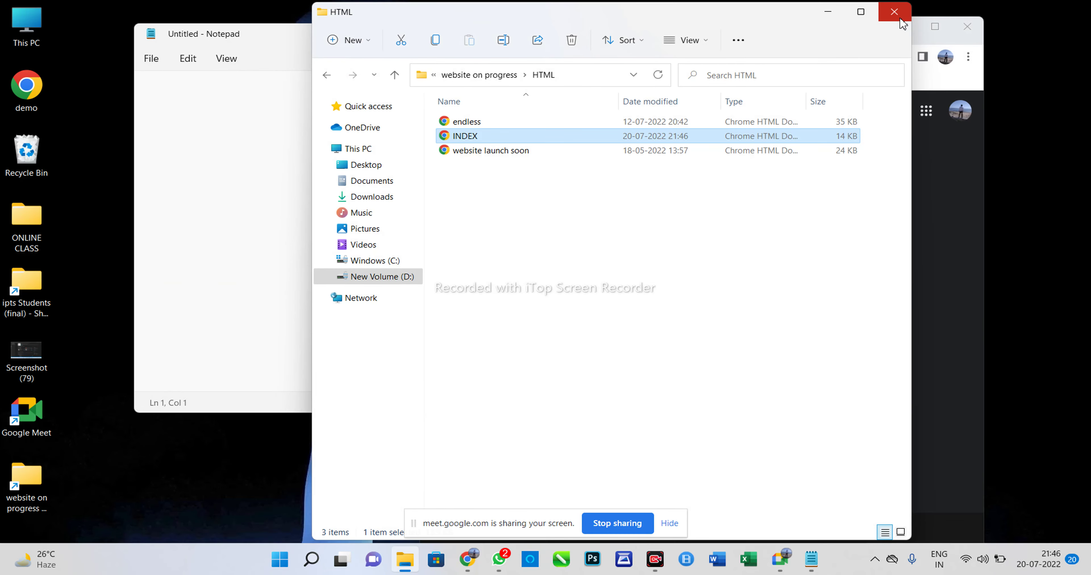
click(894, 12)
click(964, 31)
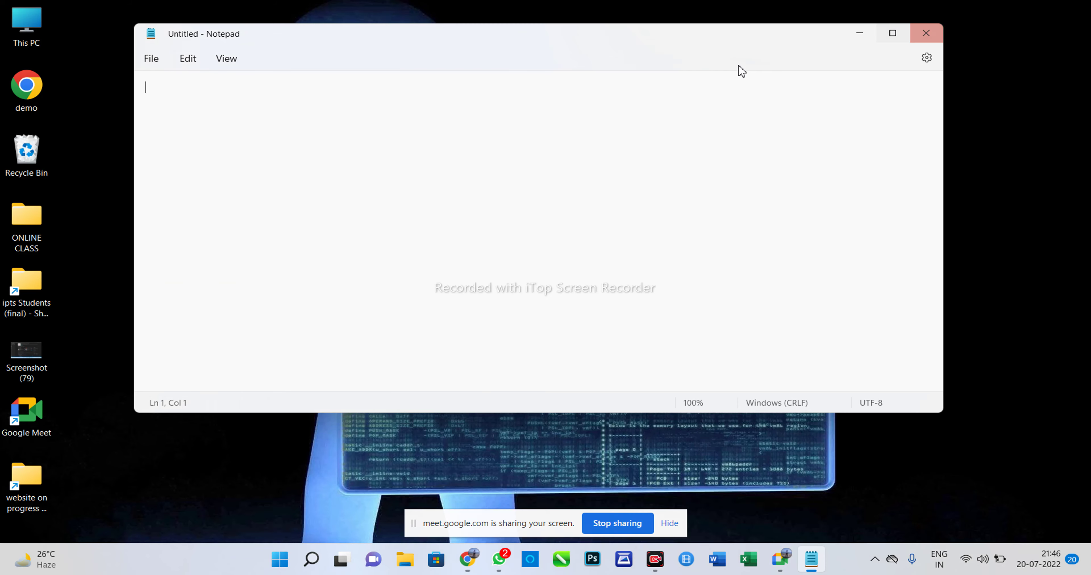
click(926, 30)
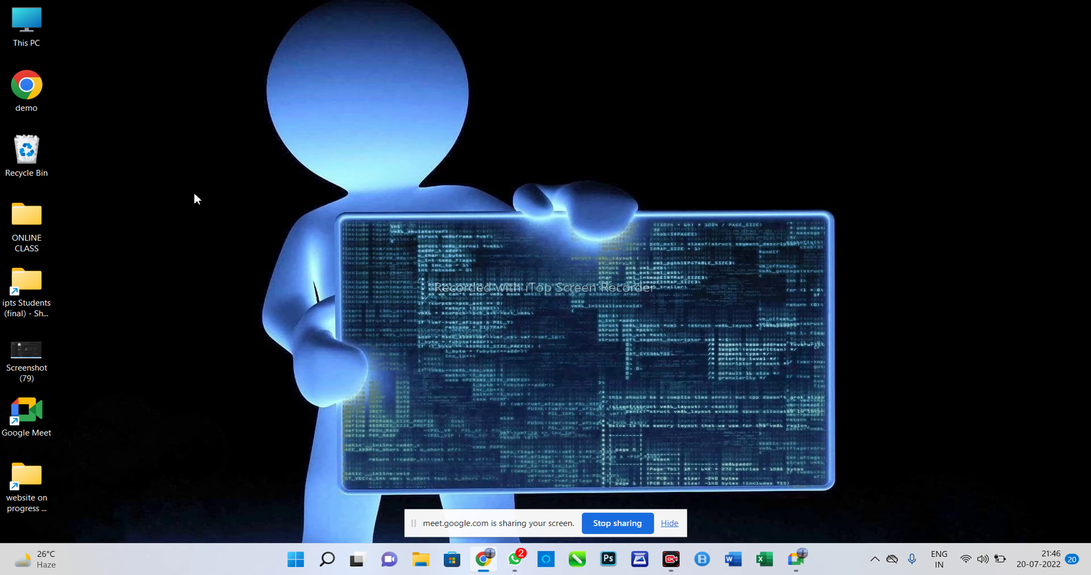
- Open the website on progress desktop shortcut and browse through the Documents, Downloads and Music folders
double_click(27, 478)
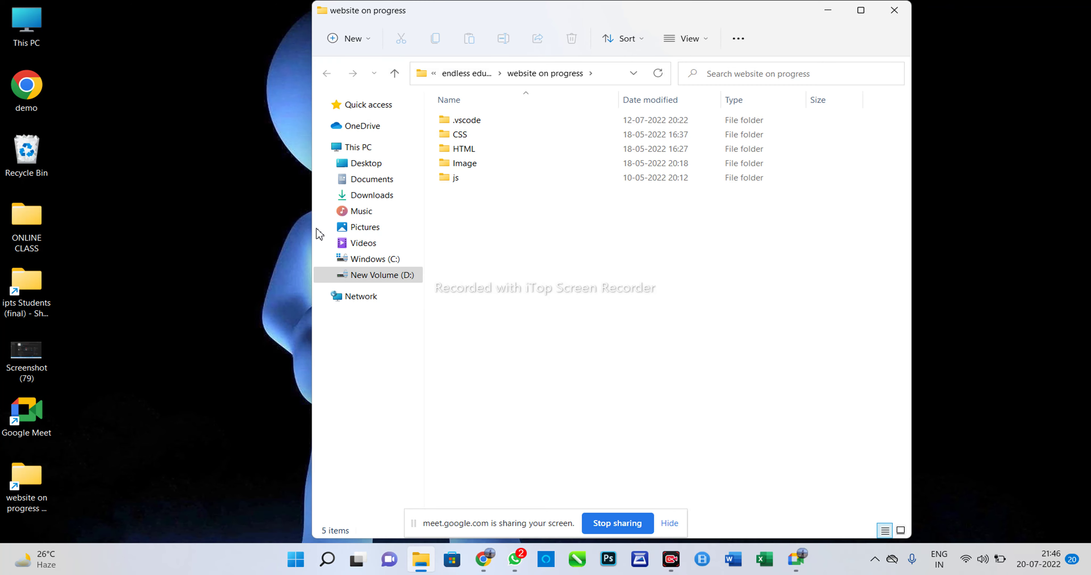
click(355, 186)
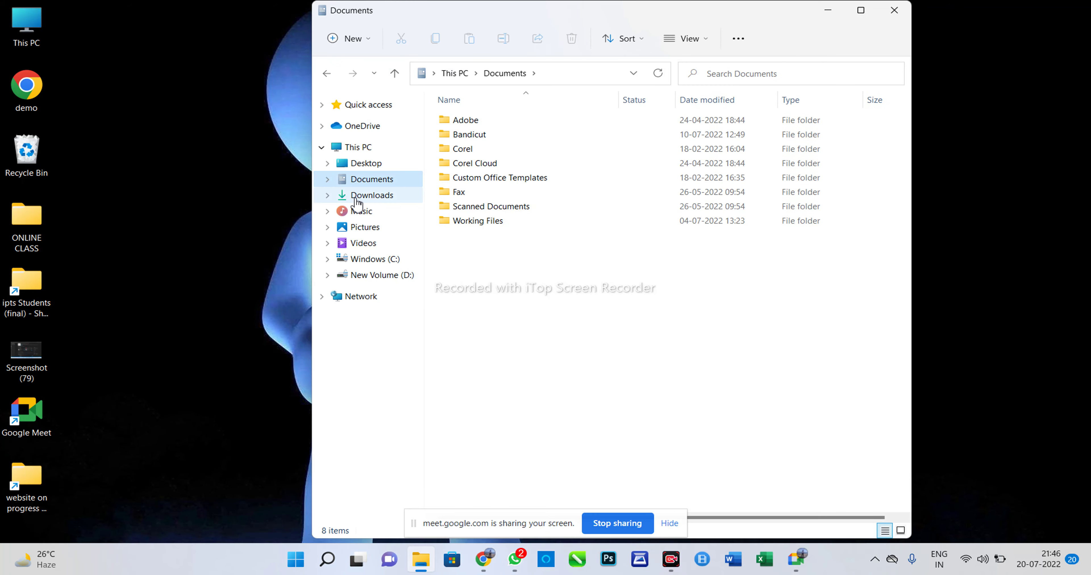
click(357, 197)
click(358, 212)
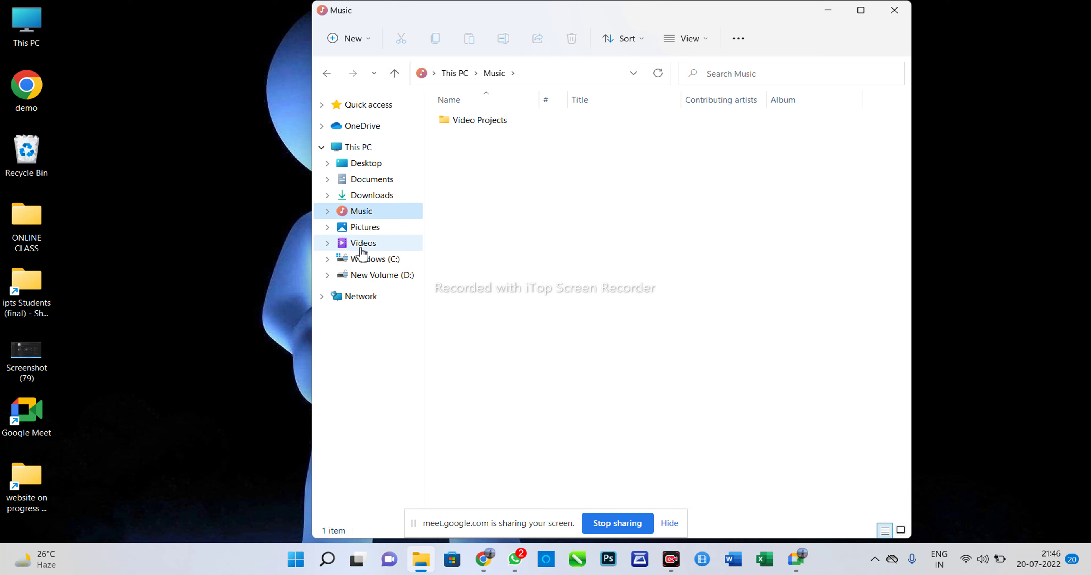
right_click(41, 483)
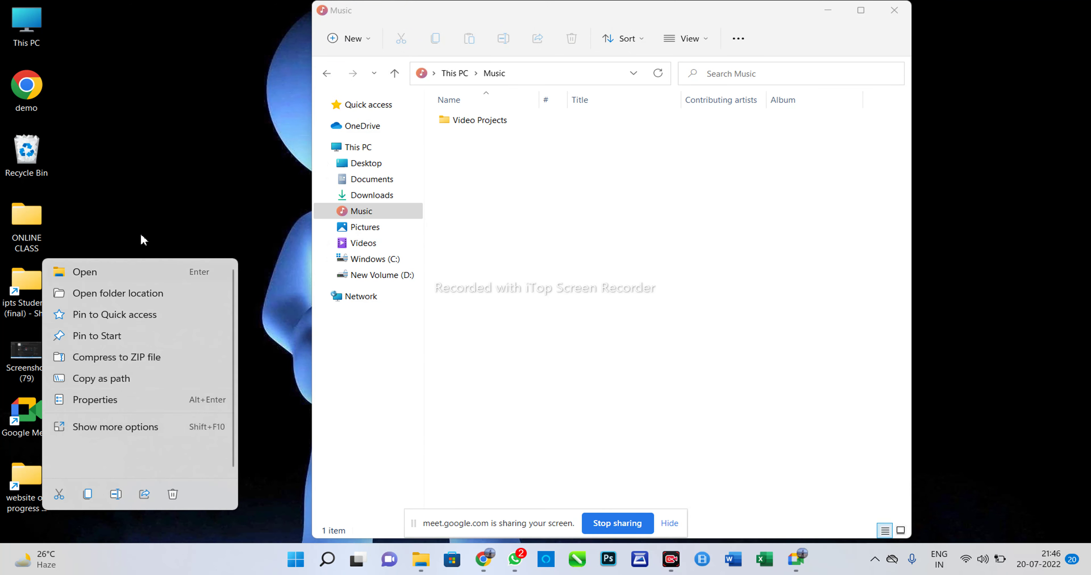
key(Escape)
- Open the HTML folder through the website on progress shortcut, preview the endless page in Chrome and close it
double_click(24, 476)
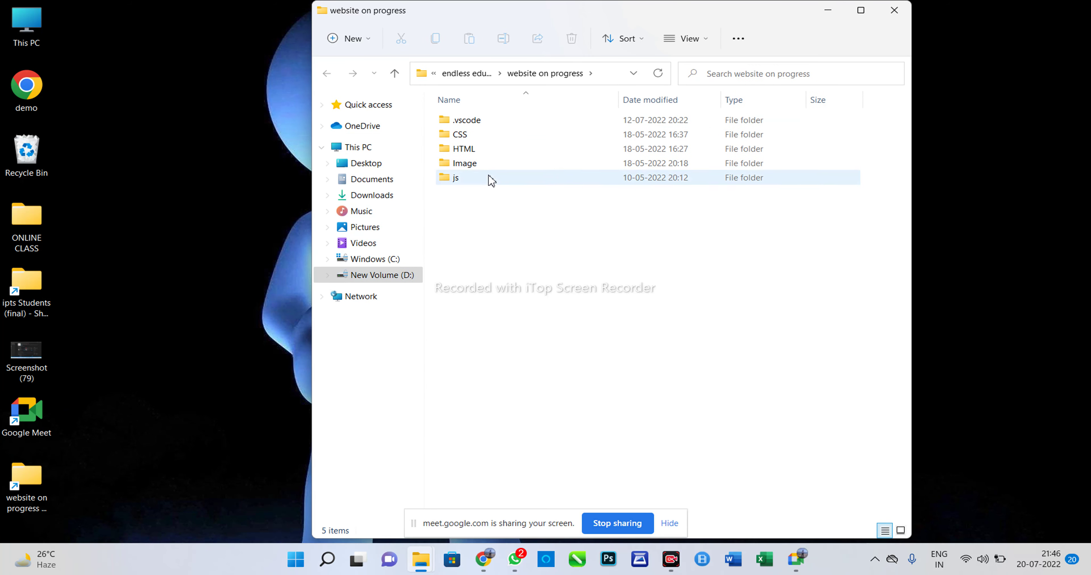
double_click(490, 152)
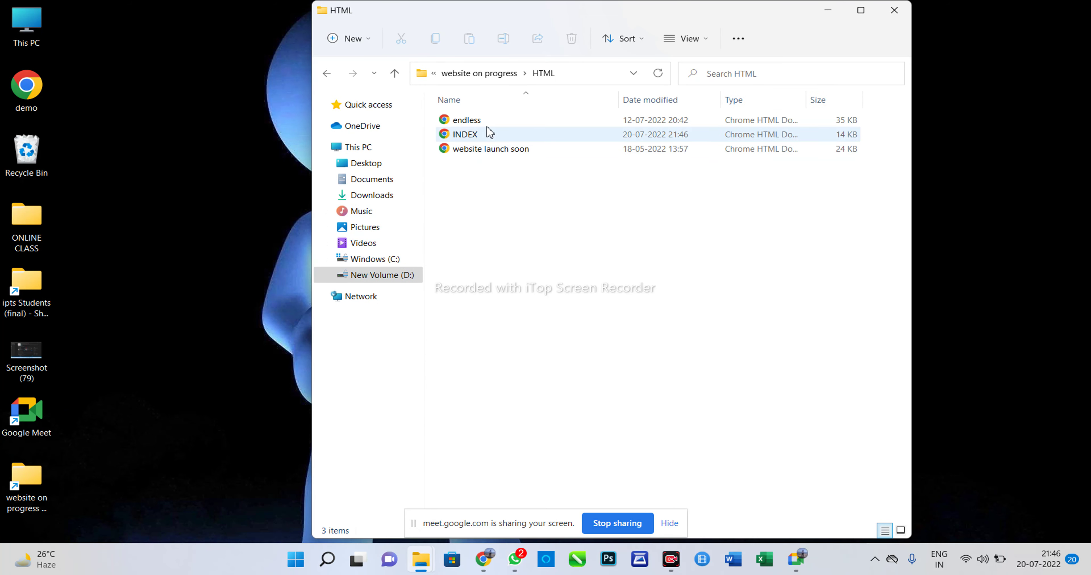
double_click(500, 123)
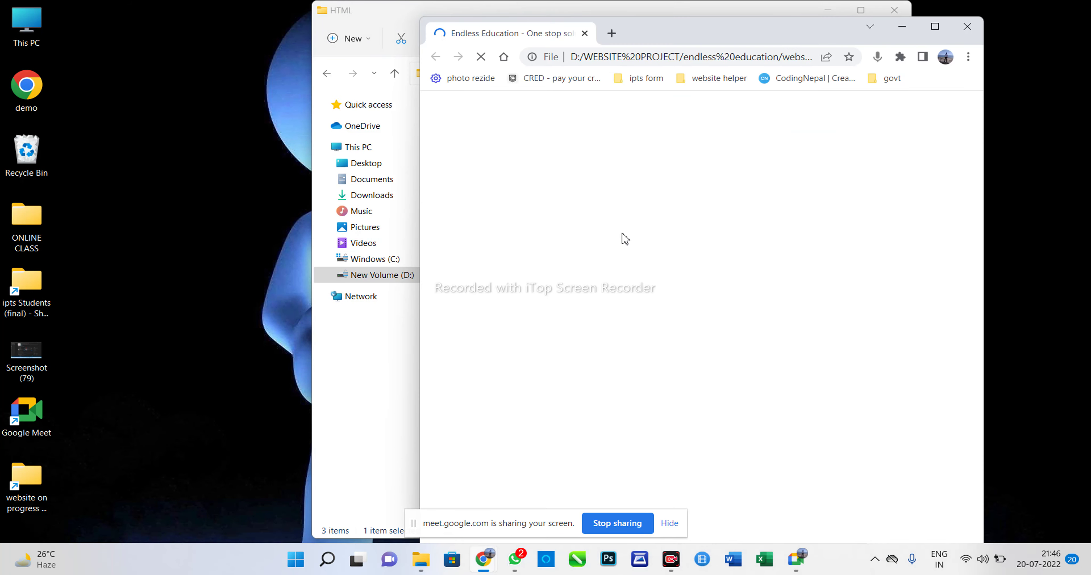
click(967, 26)
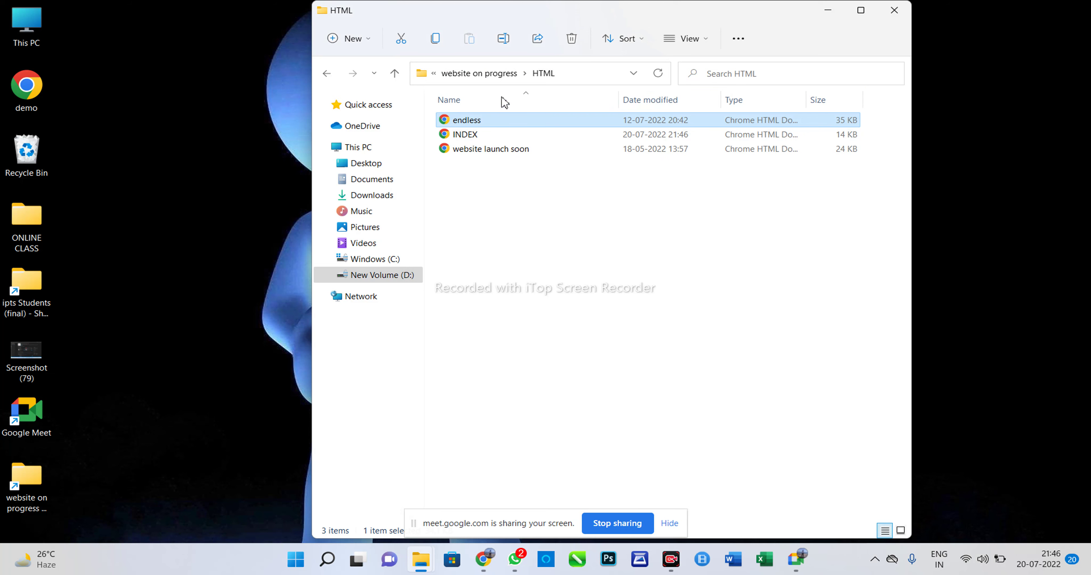
- Open the endless file in Notepad, select all its code, and close Notepad and the open folder windows
right_click(489, 127)
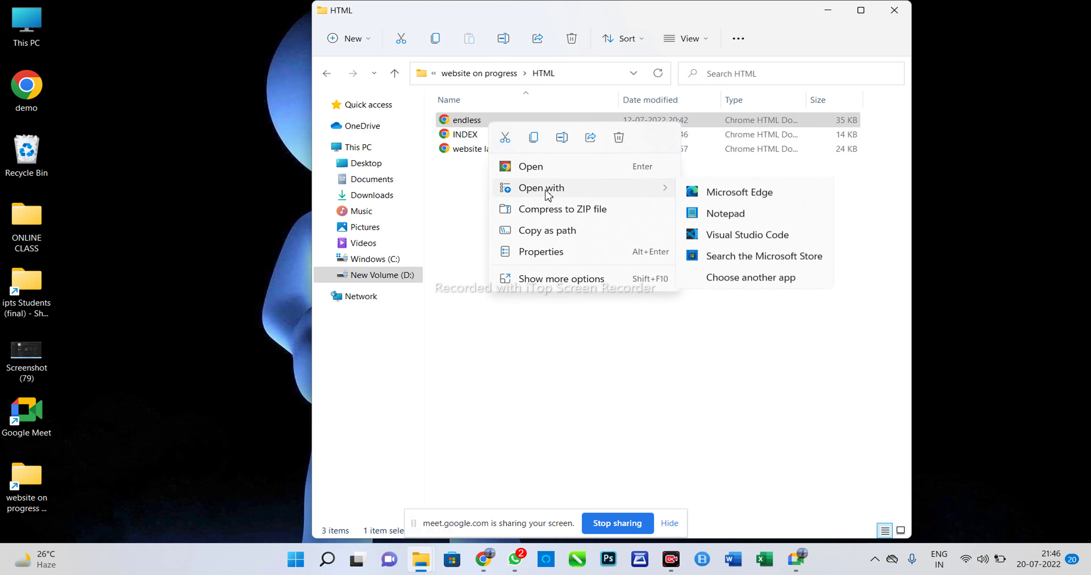
click(712, 243)
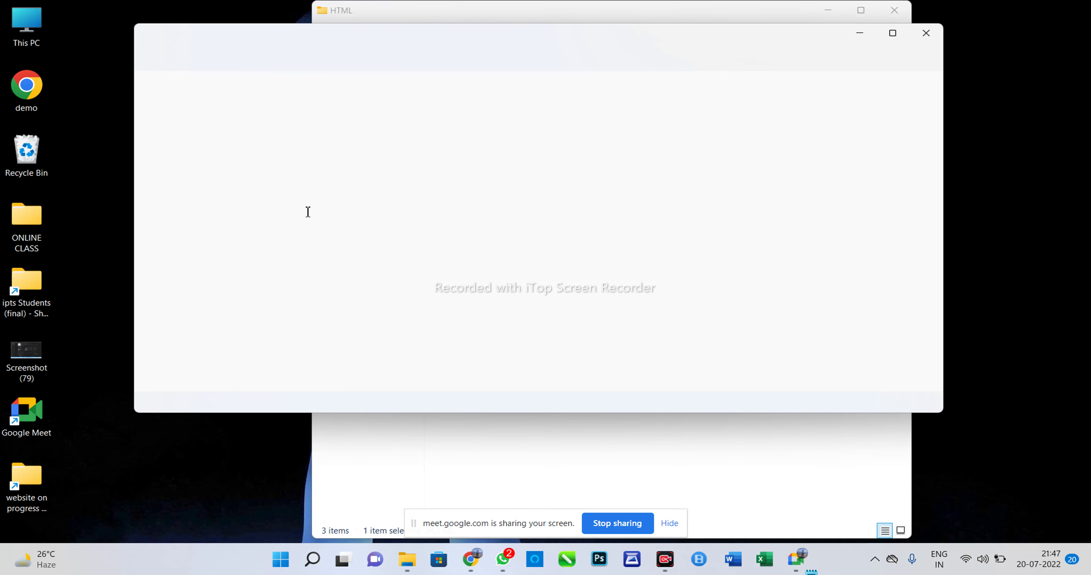
key(ctrl+a)
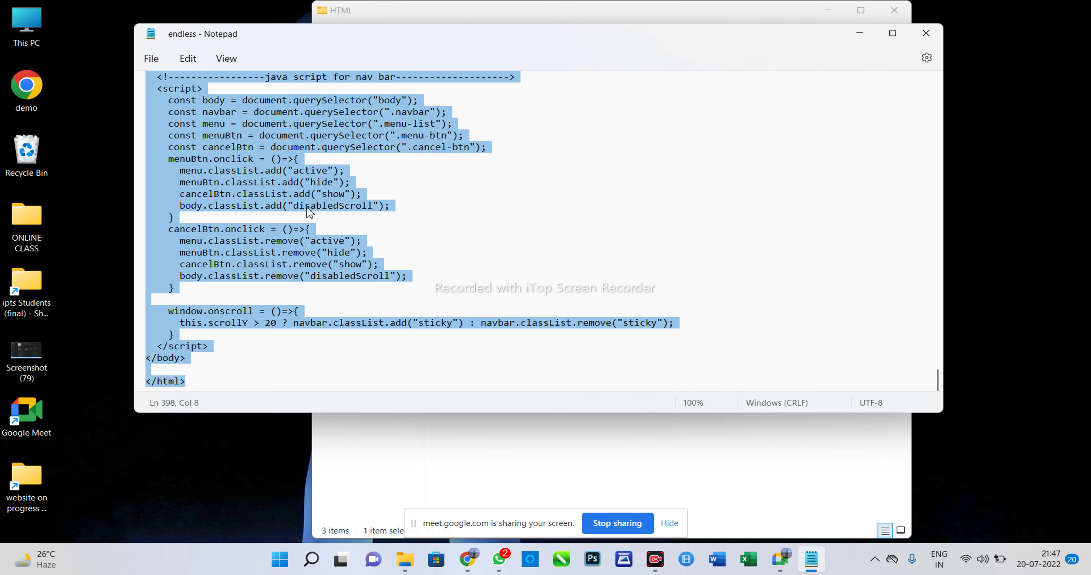
click(925, 33)
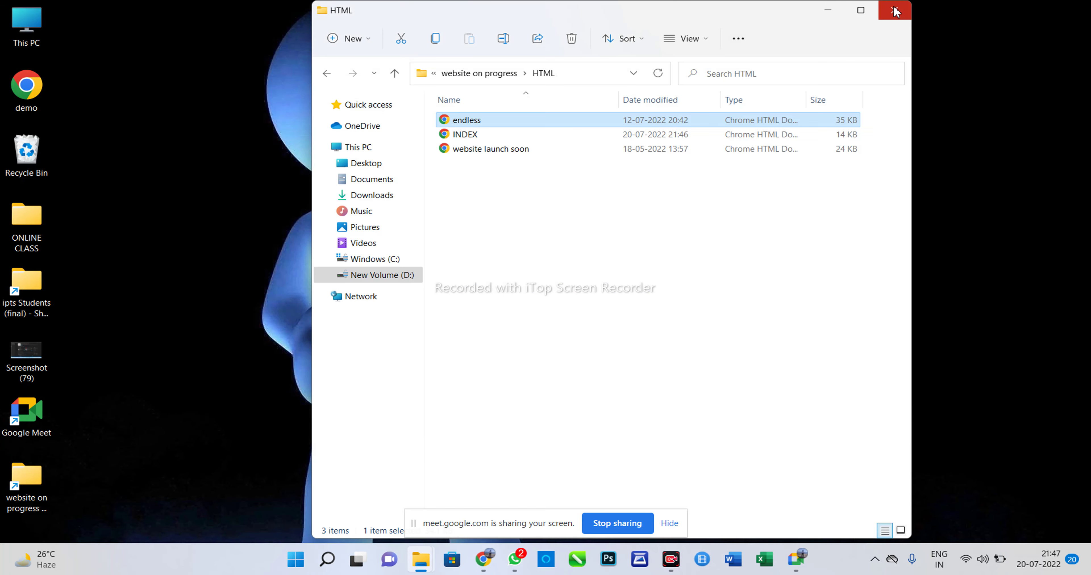
click(898, 12)
click(889, 14)
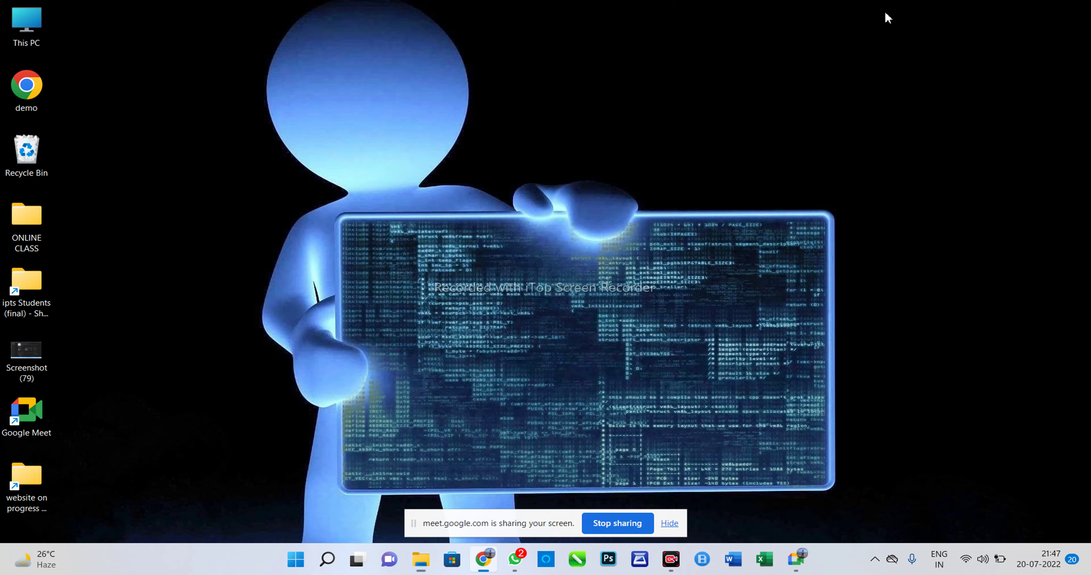
- Create a new folder named demo on the desktop and open it
right_click(207, 132)
mouse_move(268, 227)
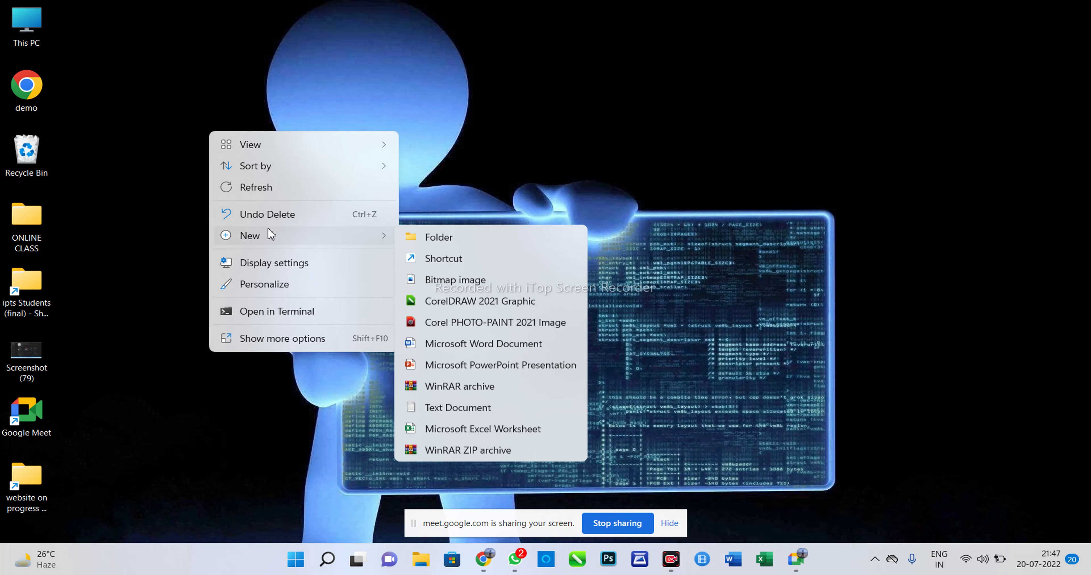
click(434, 240)
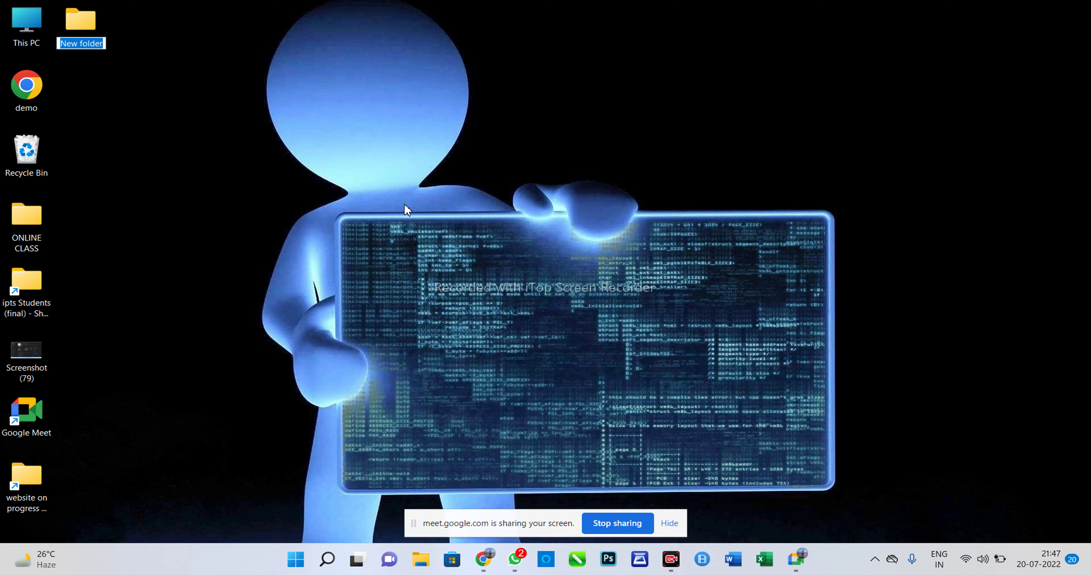
text(demo)
key(Return)
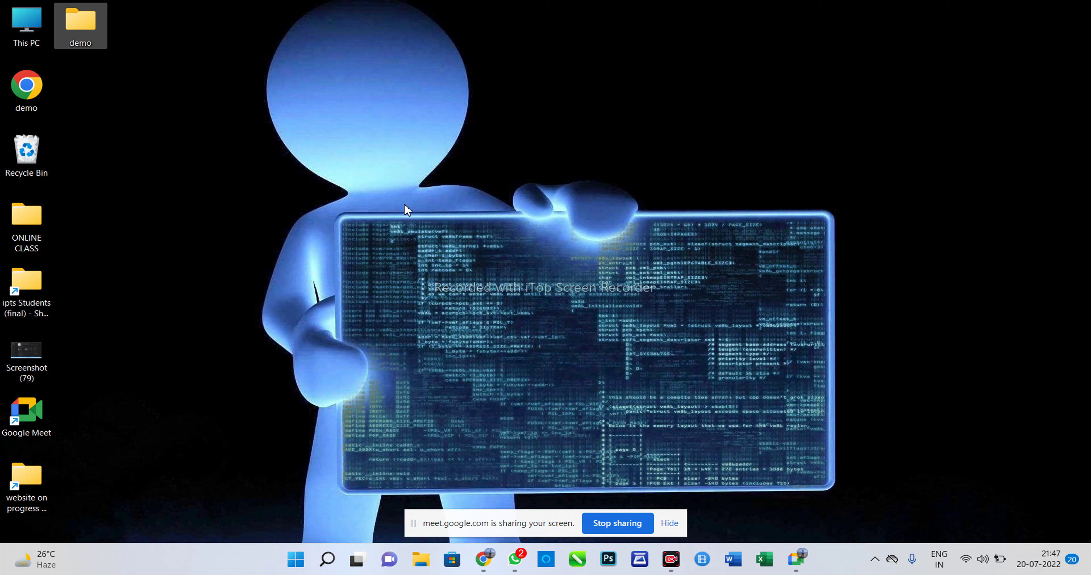
click(145, 51)
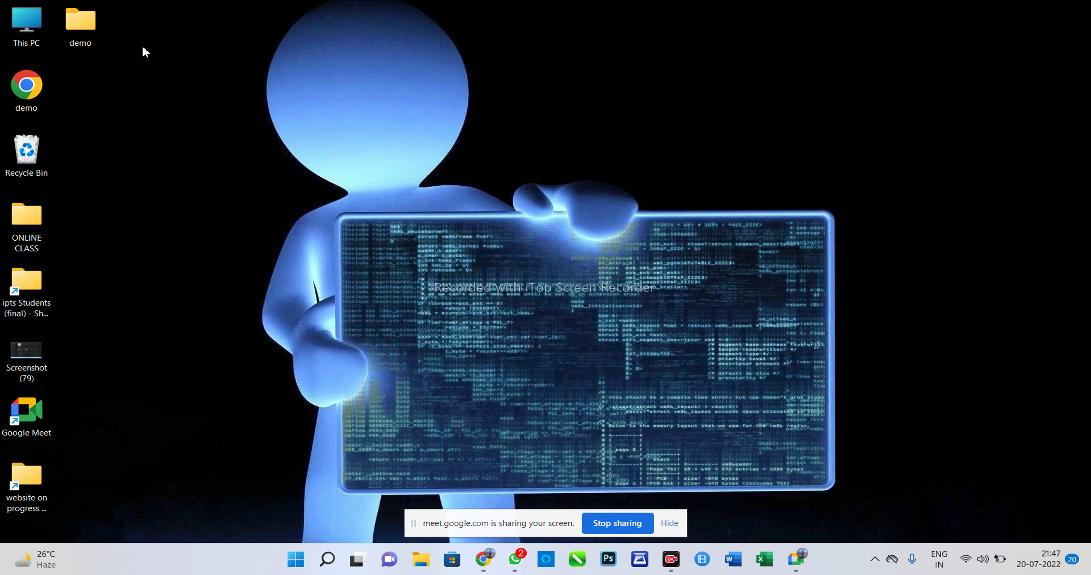
double_click(96, 30)
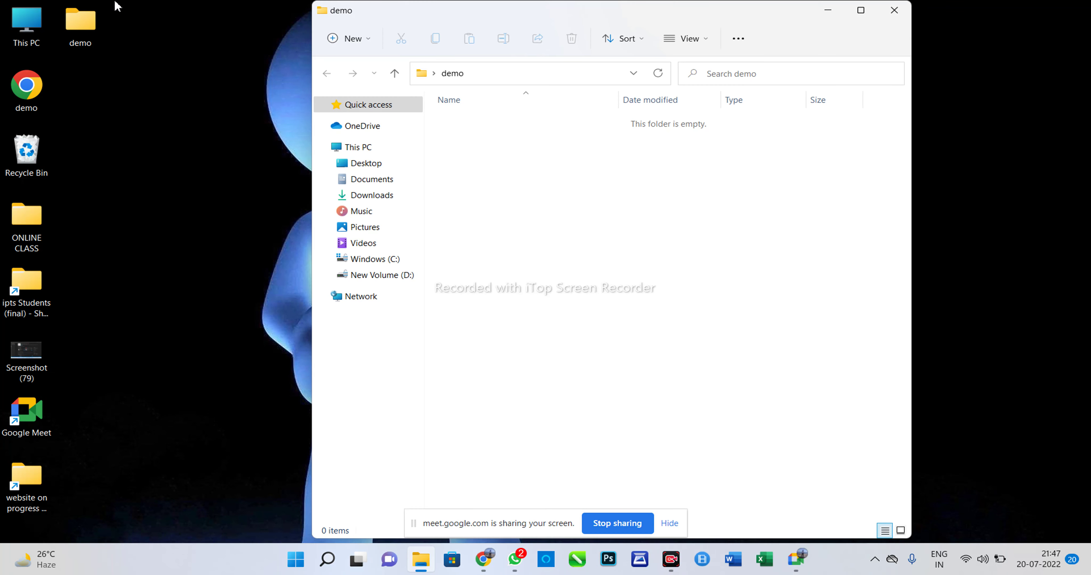
- Open a new Notepad document, paste the copied website code into it, and move the window so the demo folder's contents stay visible
right_click(471, 151)
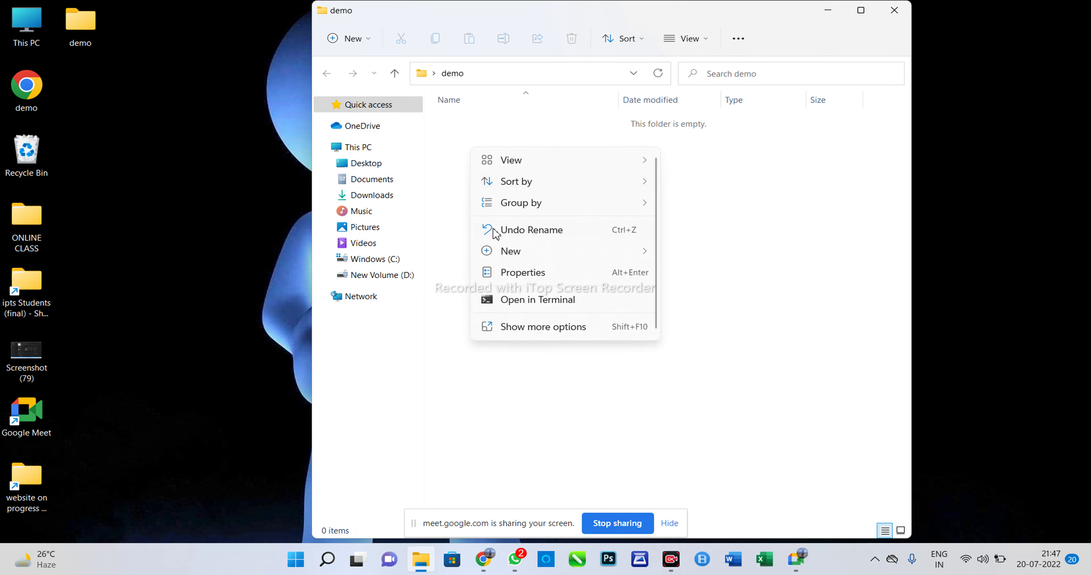
click(457, 168)
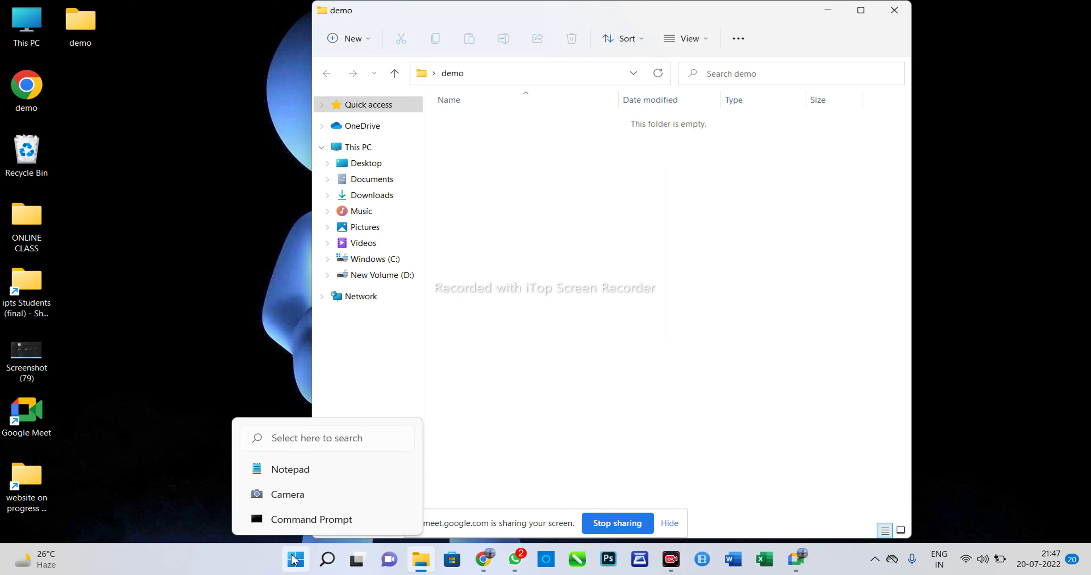
click(307, 562)
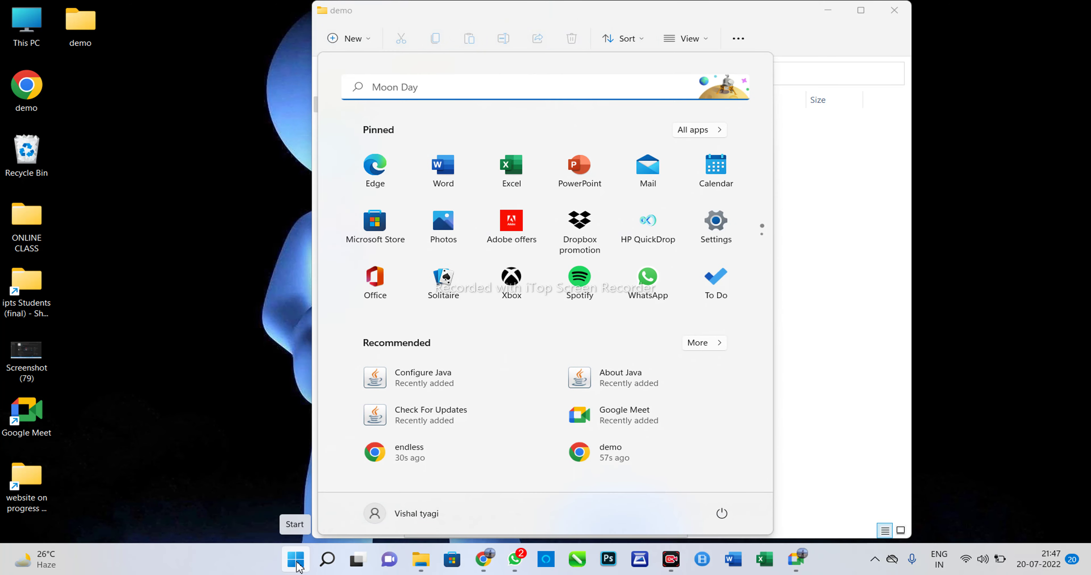
click(298, 564)
click(297, 563)
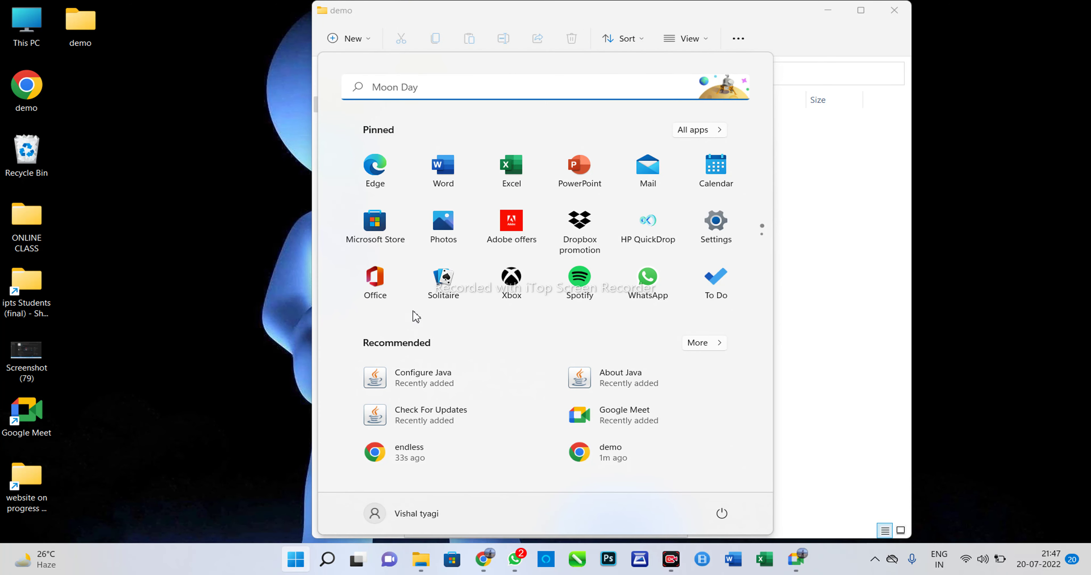
key(Escape)
key(super+s)
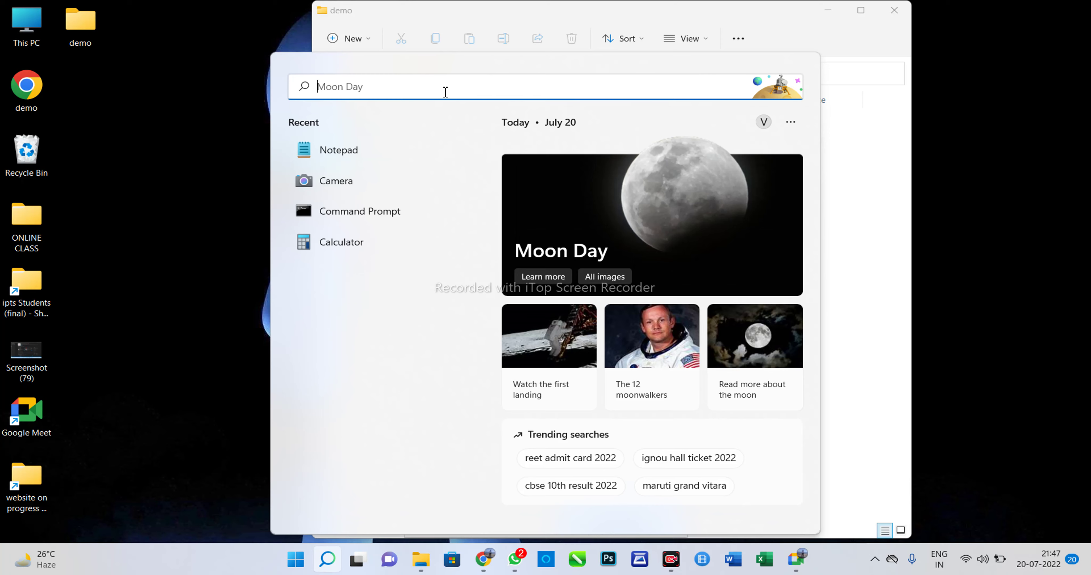
click(387, 144)
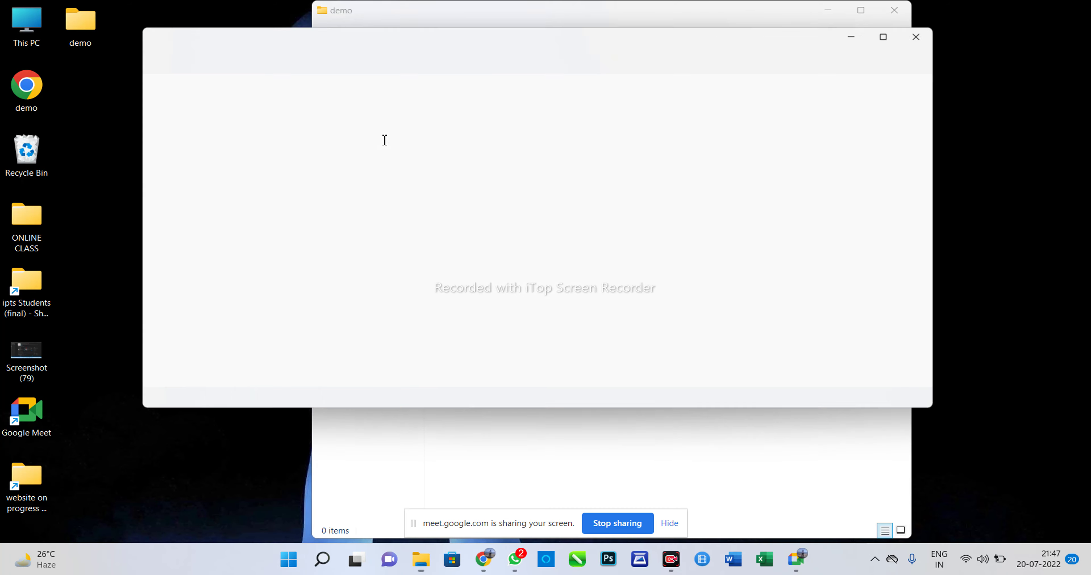
key(ctrl+v)
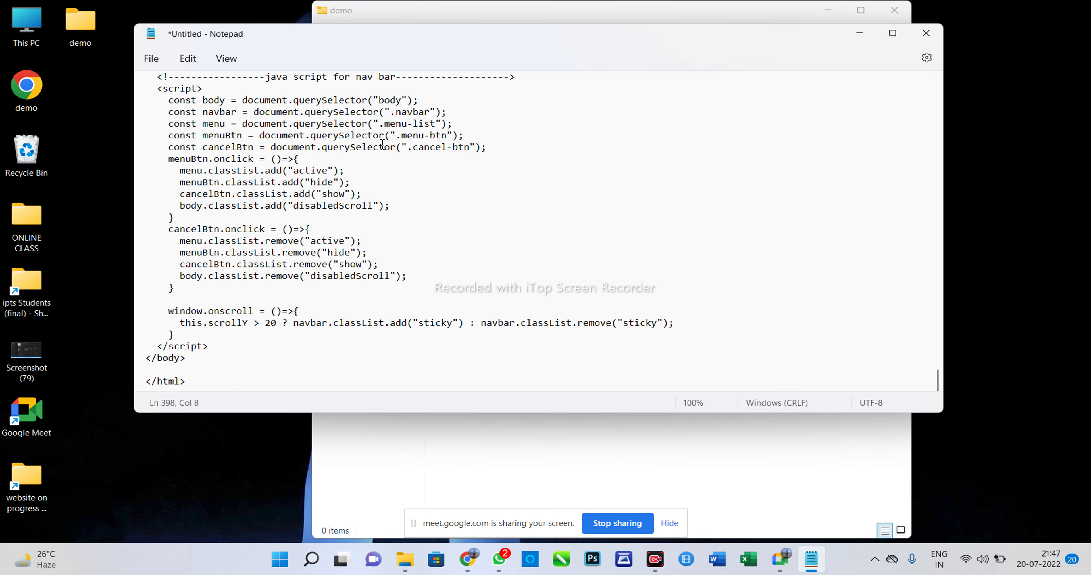
scroll(382, 143, up, 15)
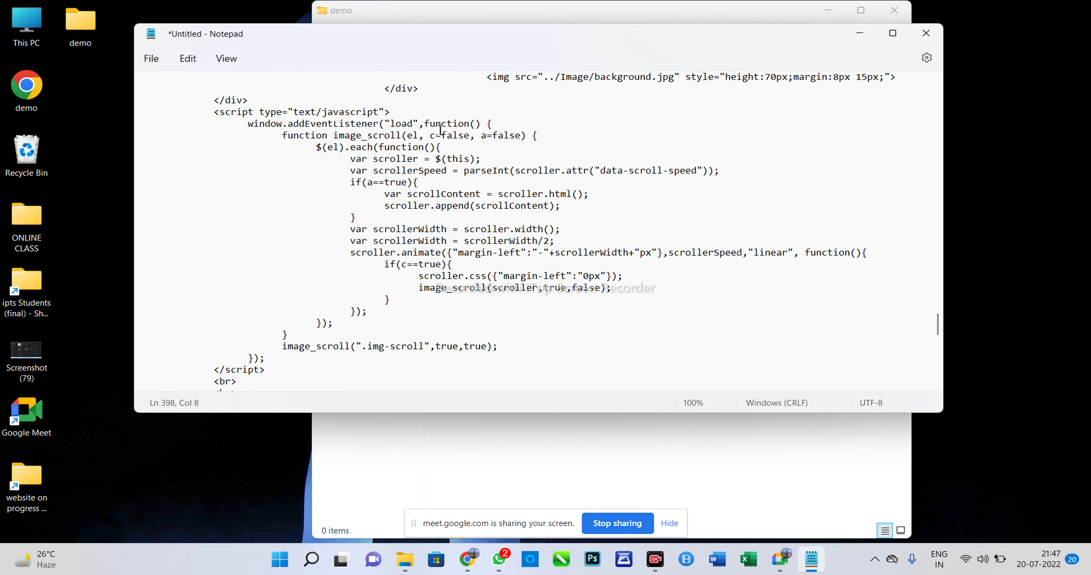
drag(447, 36, 536, 259)
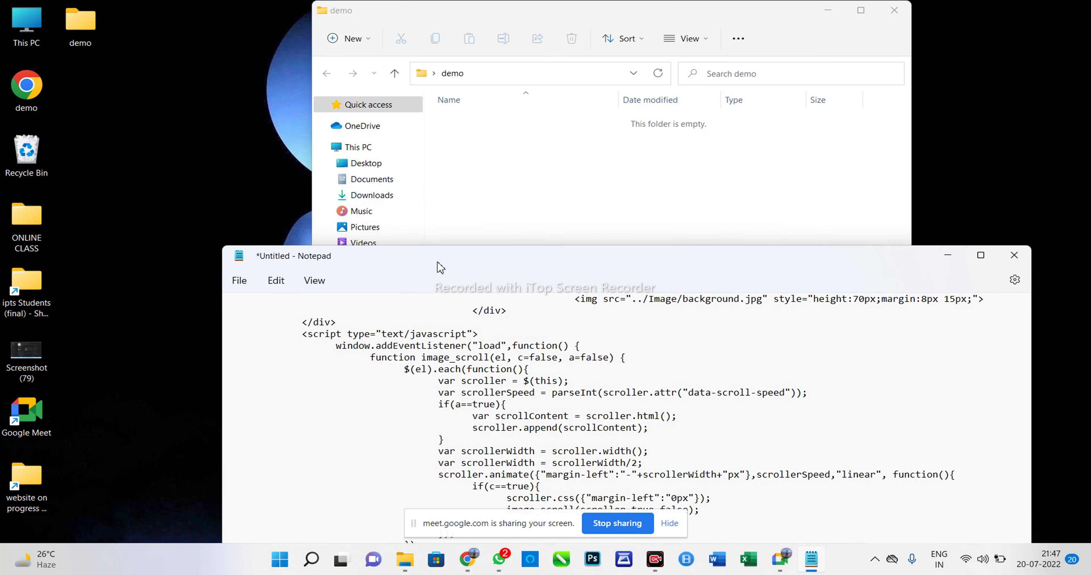
- Save the Notepad document as demo.html in the desktop's demo folder and close Notepad
click(239, 280)
click(253, 373)
double_click(394, 292)
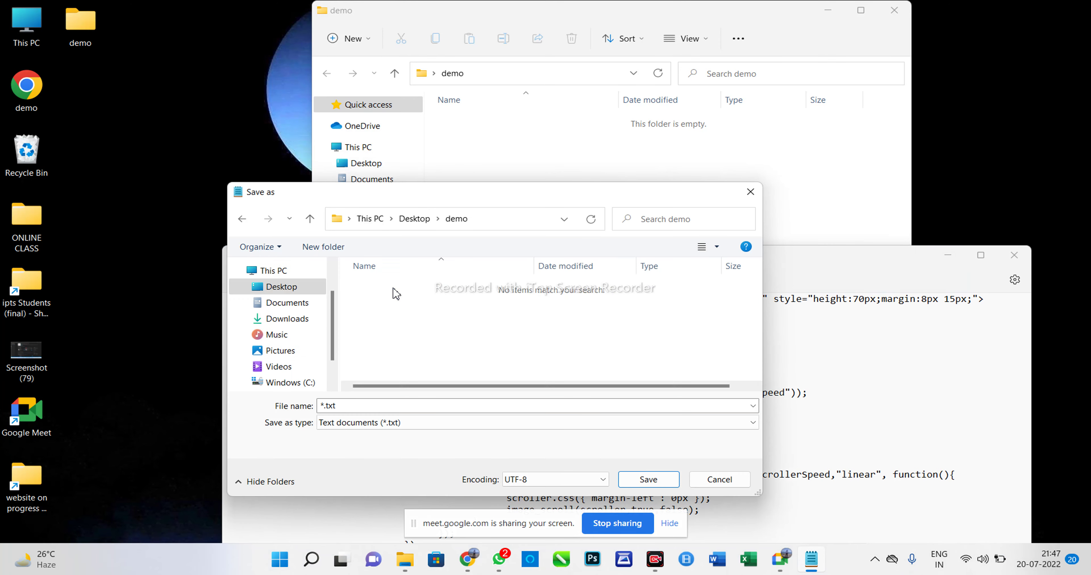
click(489, 406)
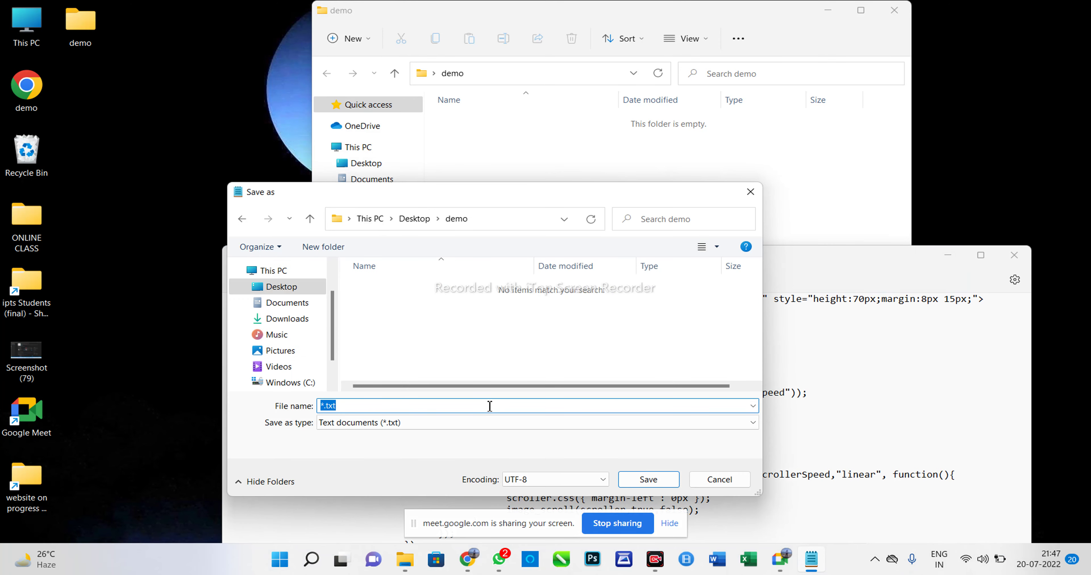
text(demo.html)
key(Return)
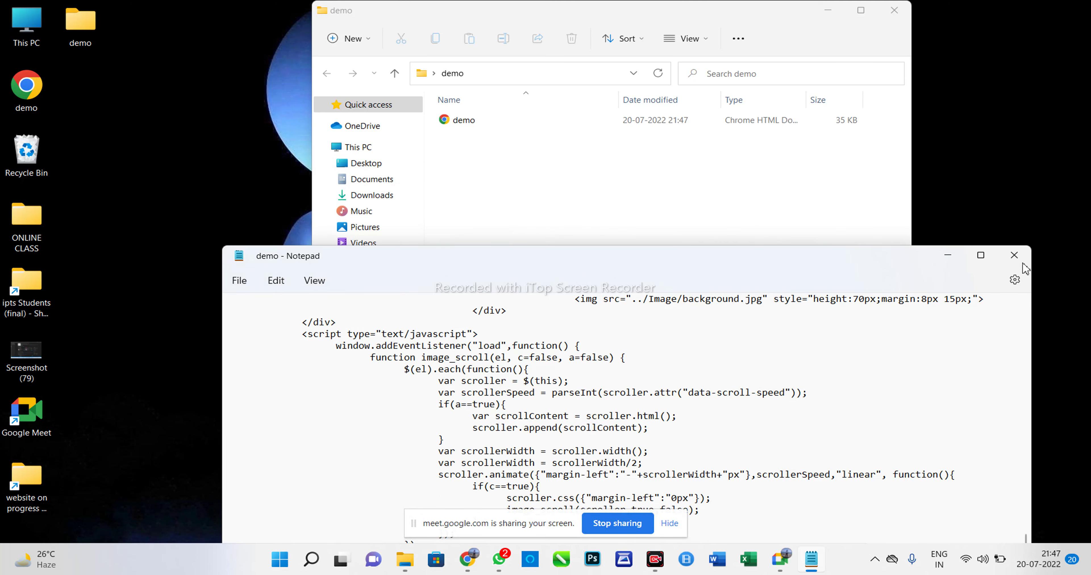
click(1014, 255)
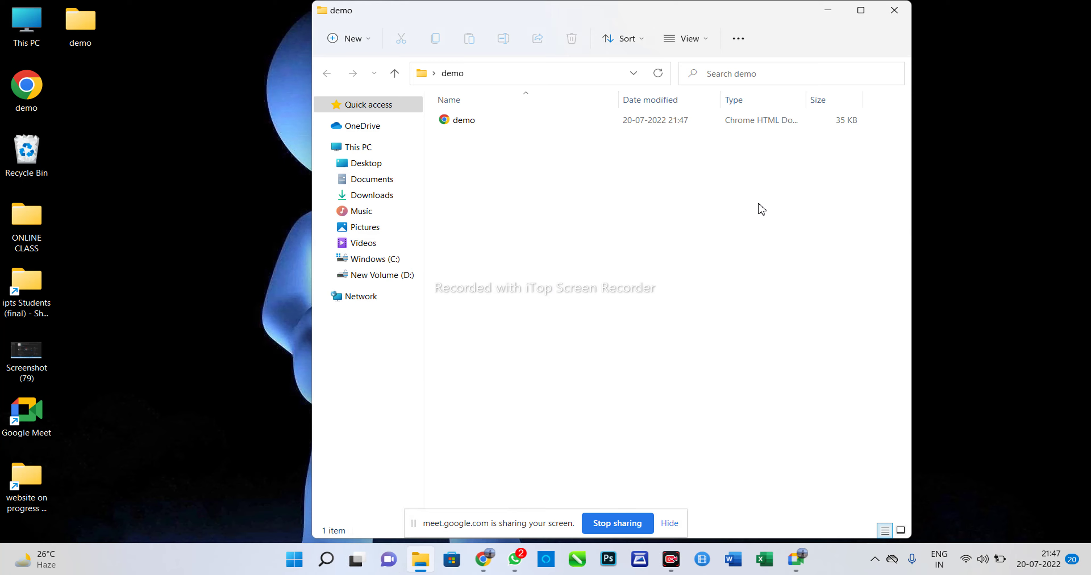
- Preview the demo.html page in a maximized Chrome window, look through its content, and close it
double_click(499, 126)
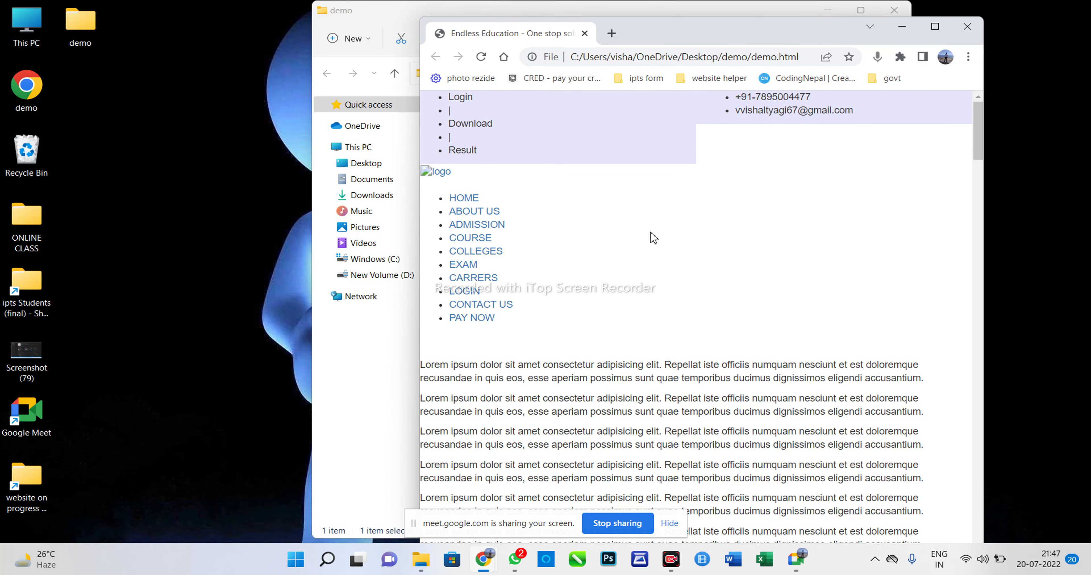
scroll(719, 235, down, 15)
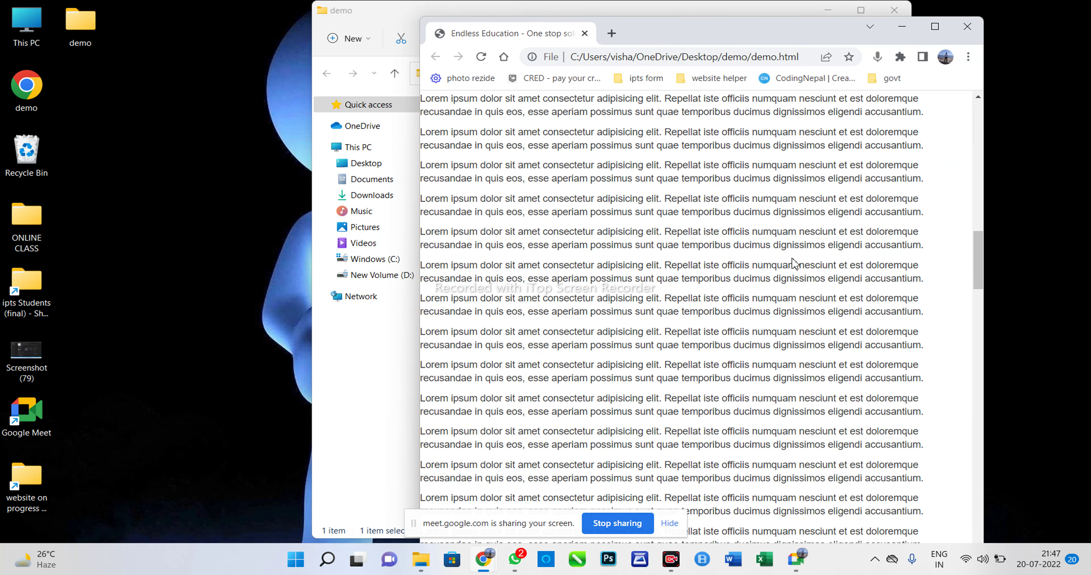
scroll(796, 264, down, 5)
click(934, 27)
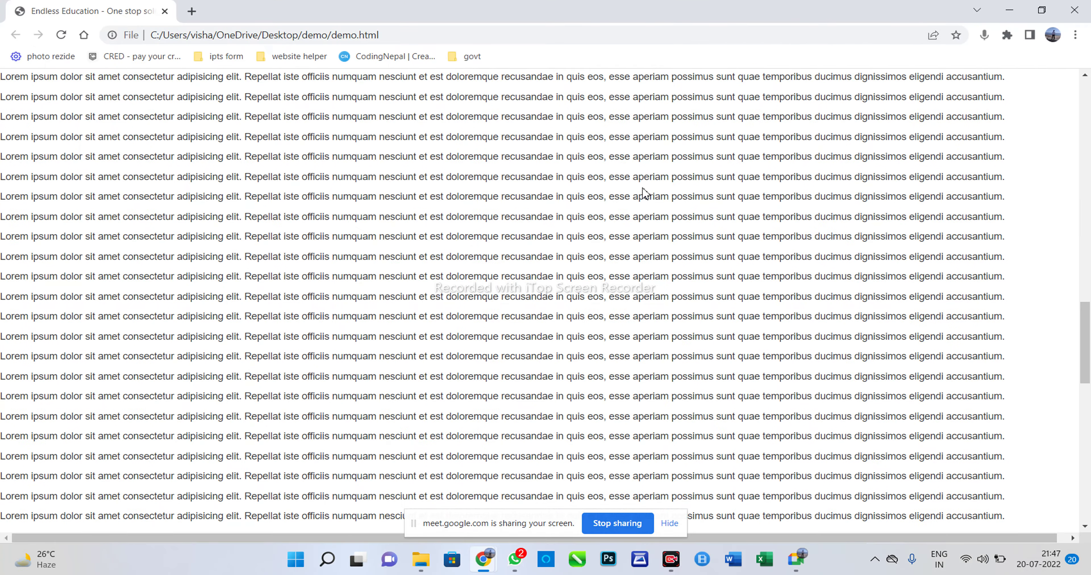
scroll(640, 195, up, 15)
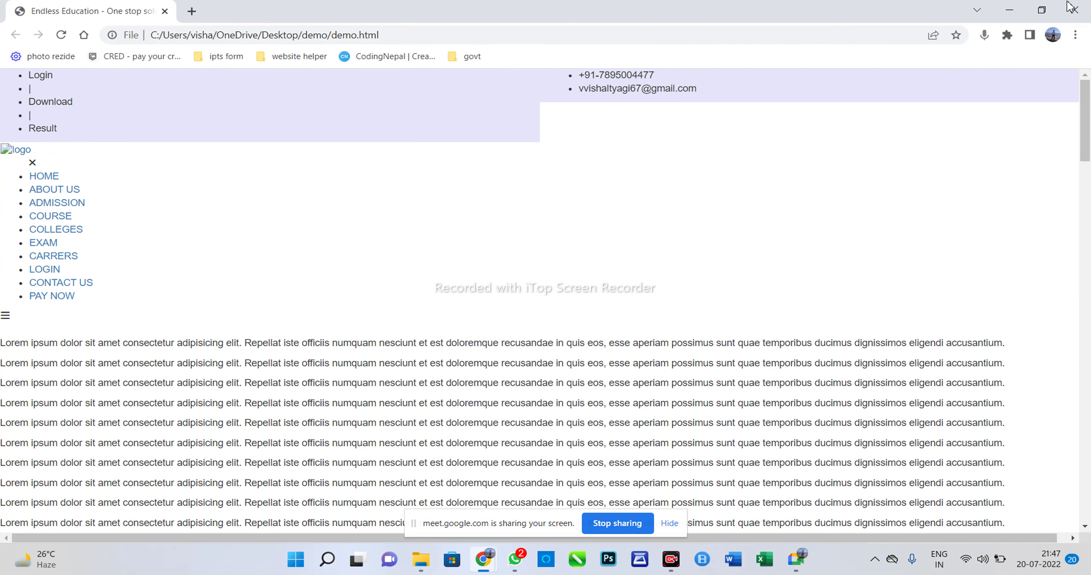
click(1074, 9)
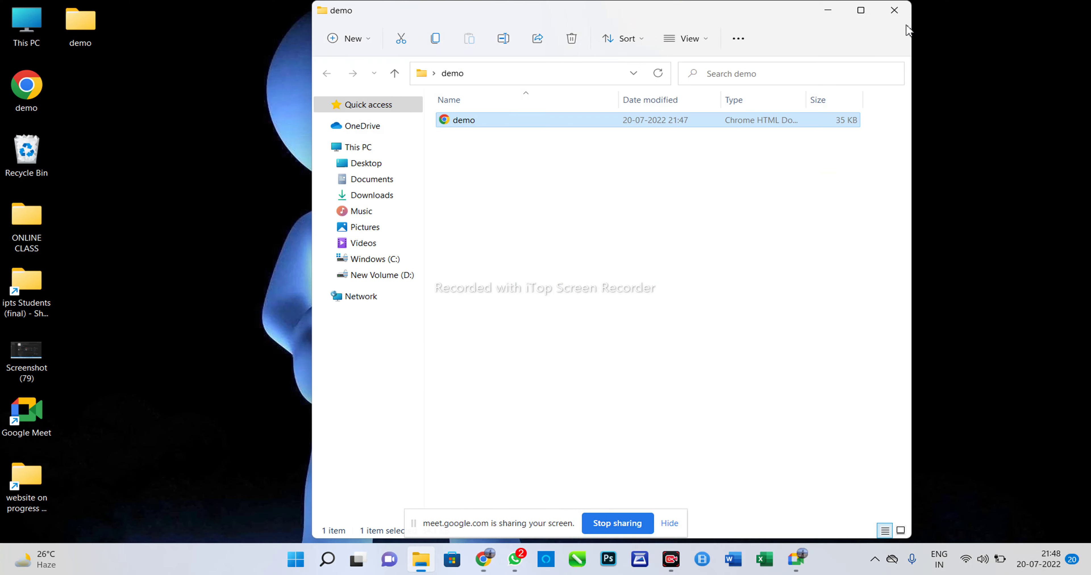
- Open the demo HTML file from the demo folder in Notepad and maximize the window
right_click(580, 154)
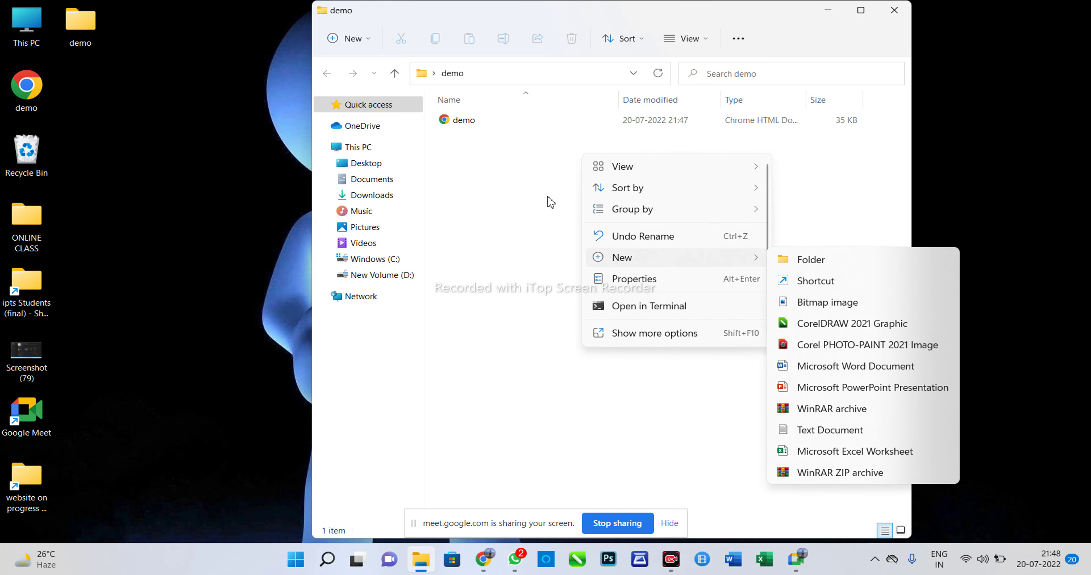
click(502, 170)
right_click(474, 122)
right_click(474, 122)
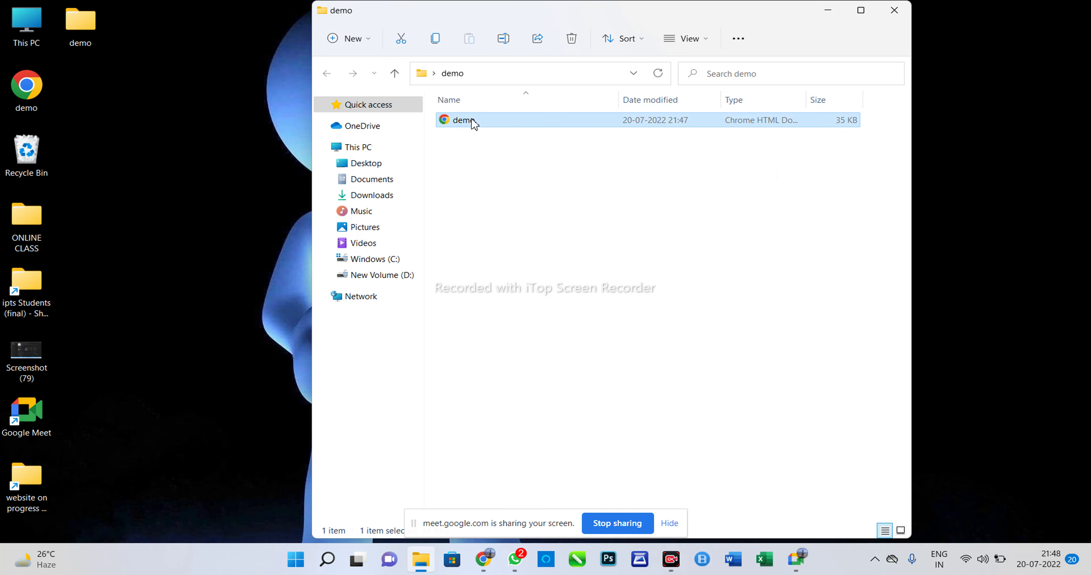
mouse_move(533, 185)
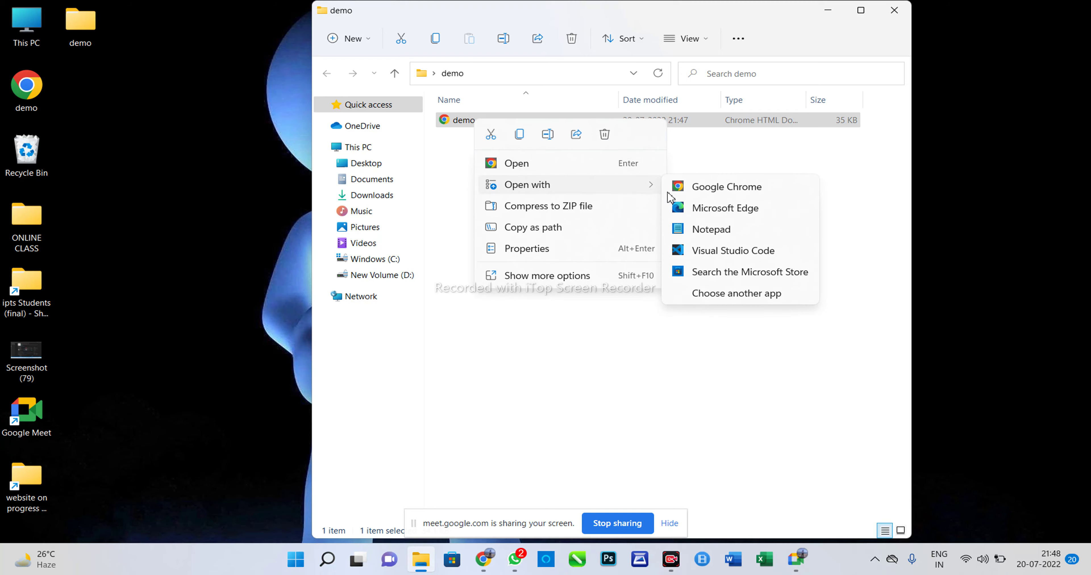
click(711, 229)
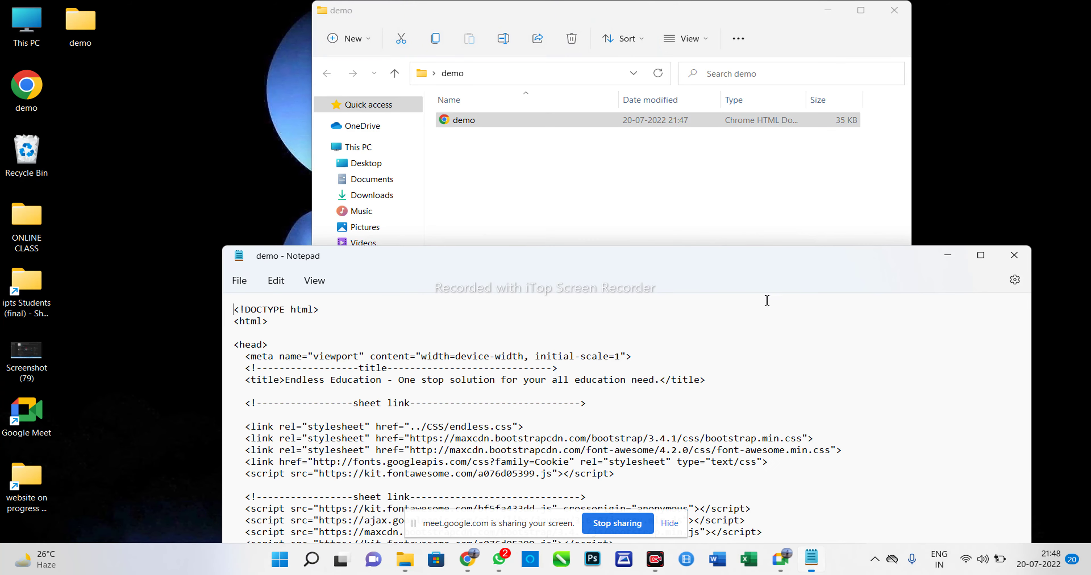
click(979, 256)
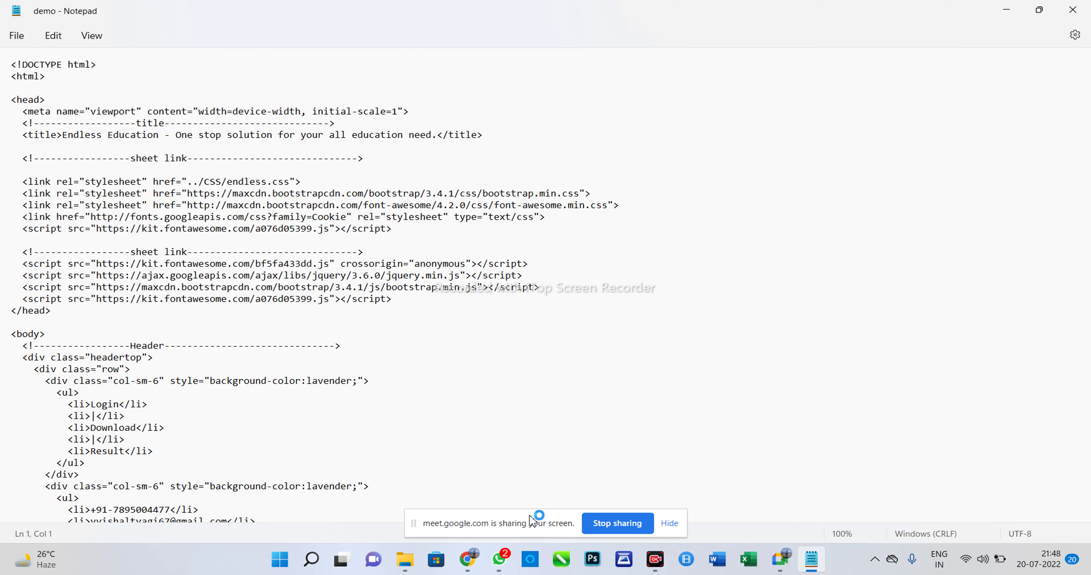
- Minimize Notepad and reposition the demo folder window on the desktop
mouse_move(504, 567)
click(1018, 11)
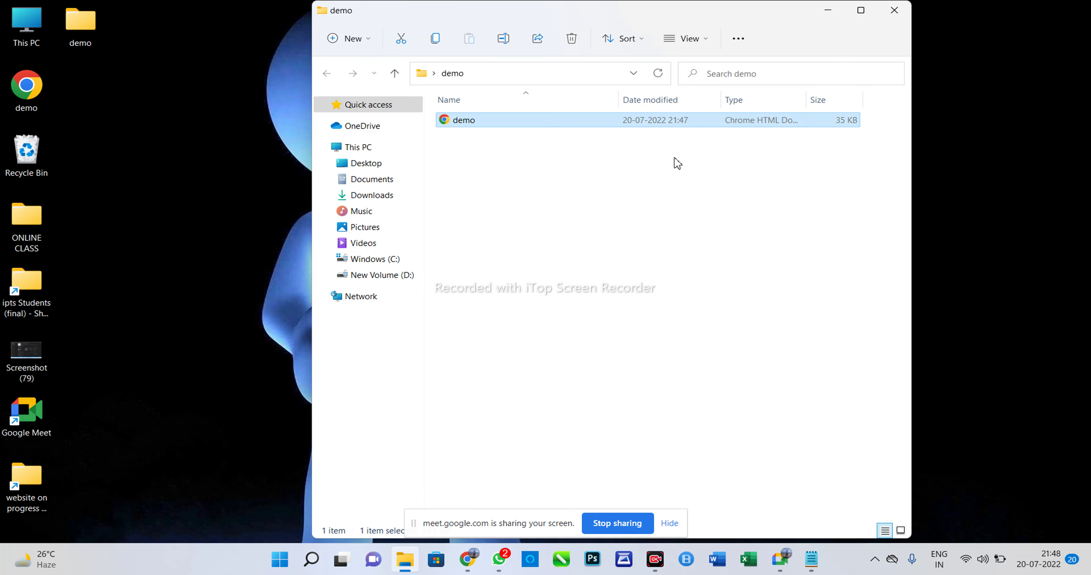
double_click(725, 21)
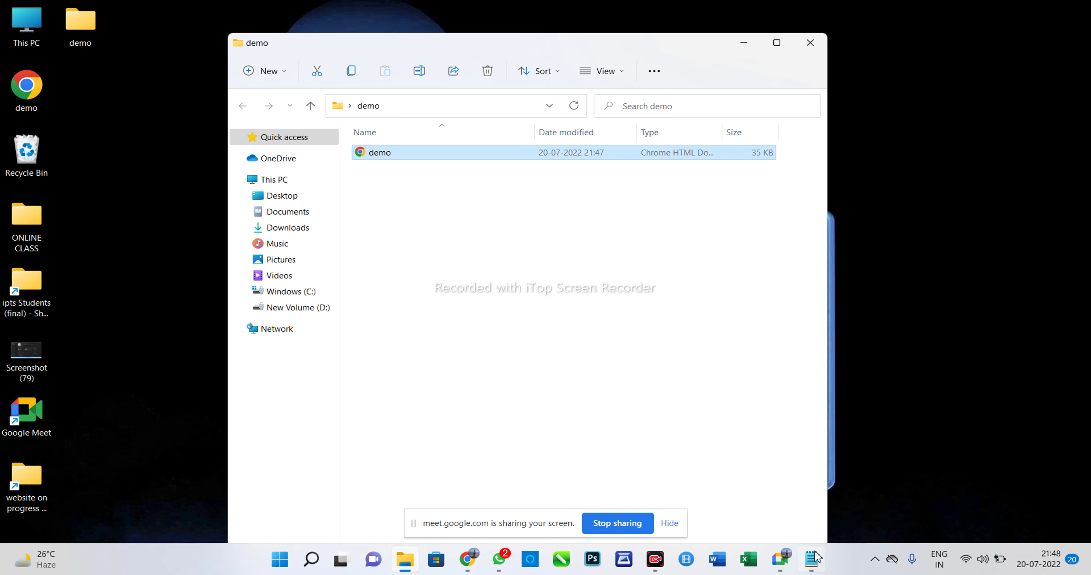
- Delete "i>" from the Login item's closing tag in the demo code, save the file, and minimize Notepad
click(811, 559)
scroll(683, 411, down, 6)
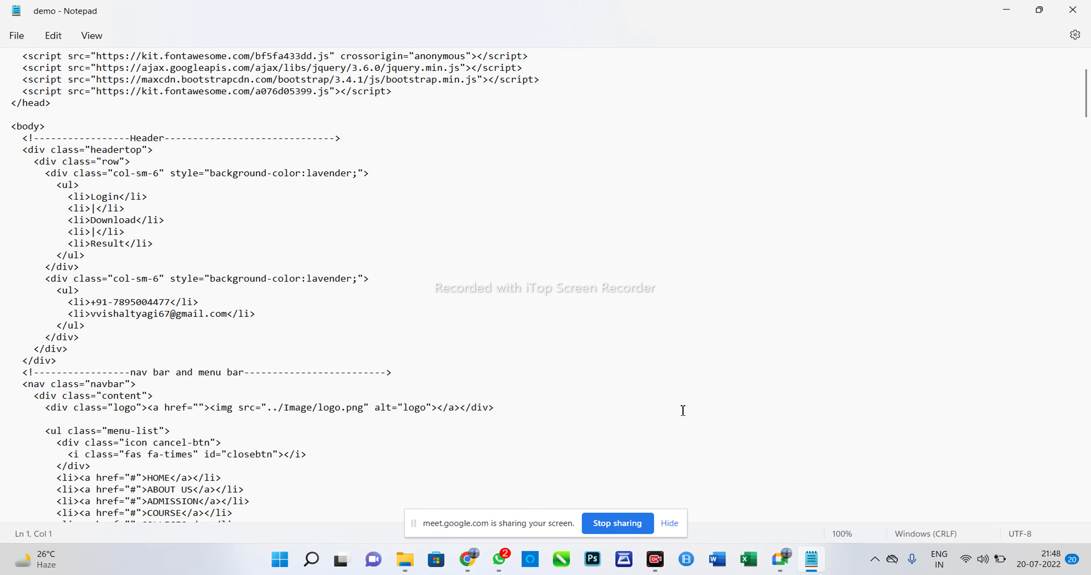
scroll(683, 411, up, 6)
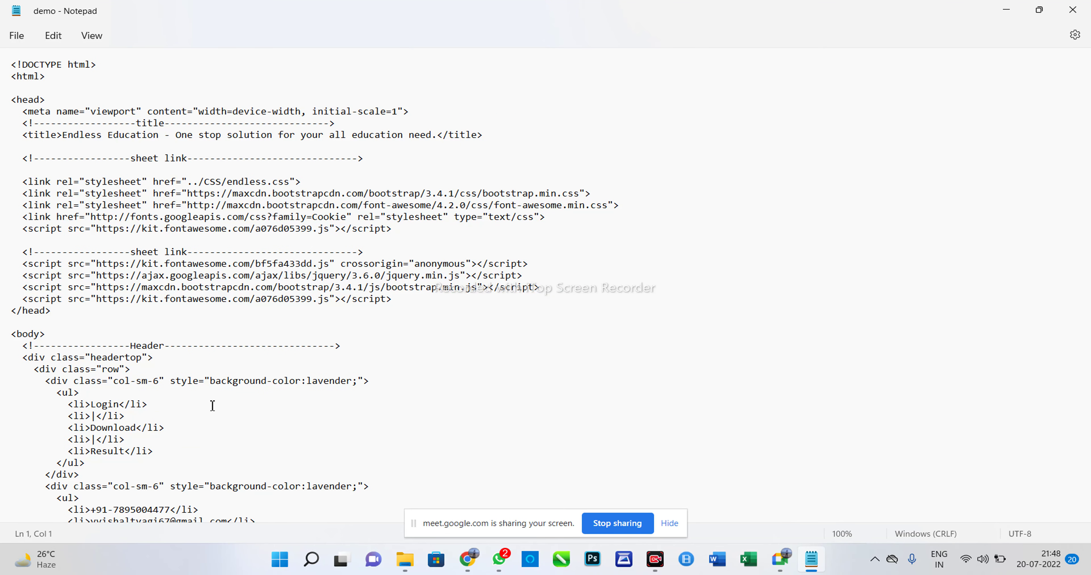
click(150, 408)
key(BackSpace)
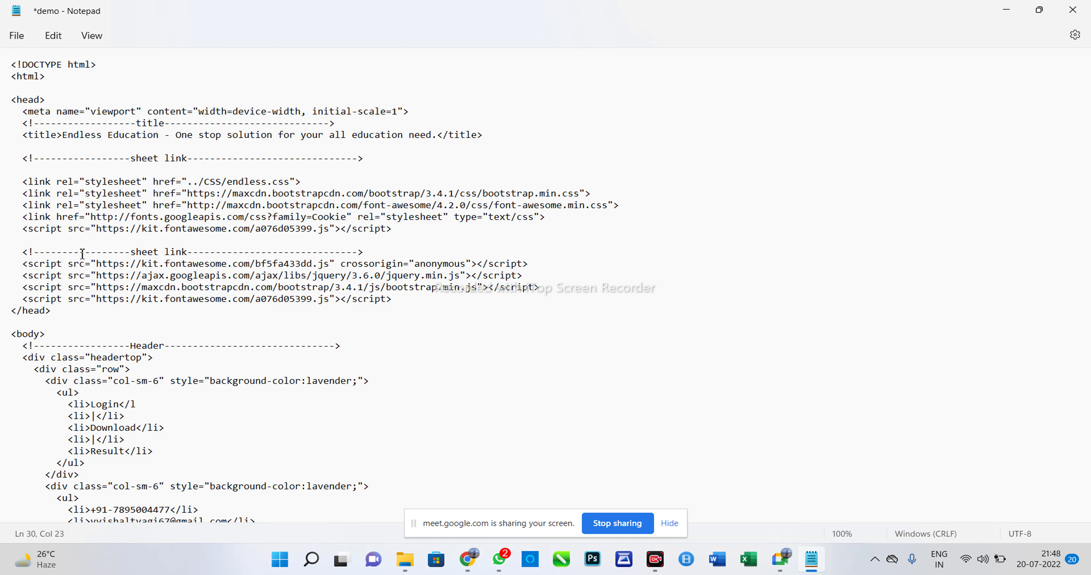
click(17, 35)
click(33, 125)
click(1006, 9)
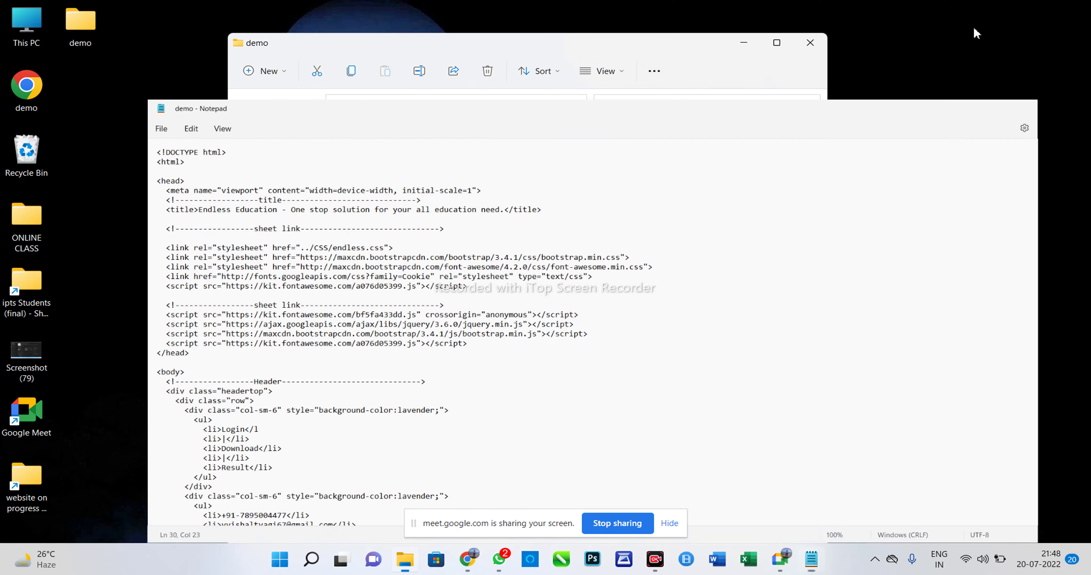
- Preview the edited demo page in Chrome, check the header list, and close it
double_click(478, 161)
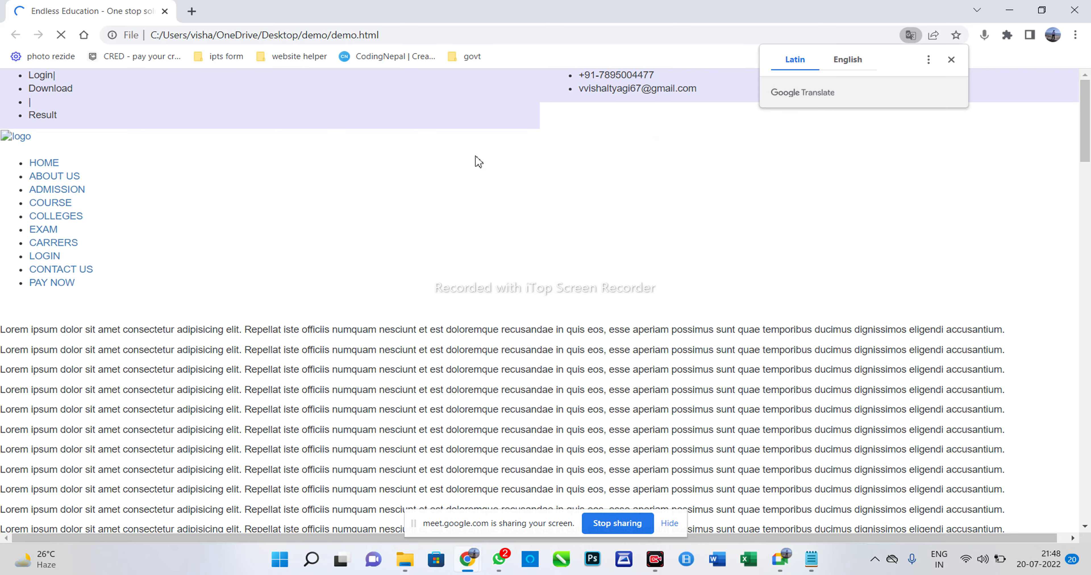
scroll(519, 245, down, 5)
scroll(521, 244, up, 5)
click(1076, 8)
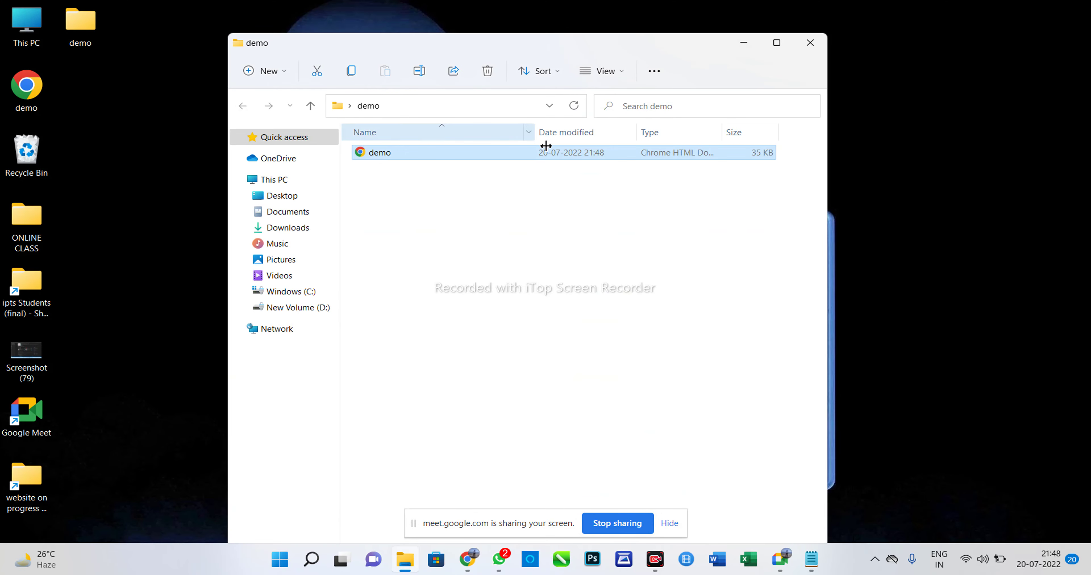
- Restore the demo file in Notepad, review its header and navigation bar code, and minimize it again
click(811, 559)
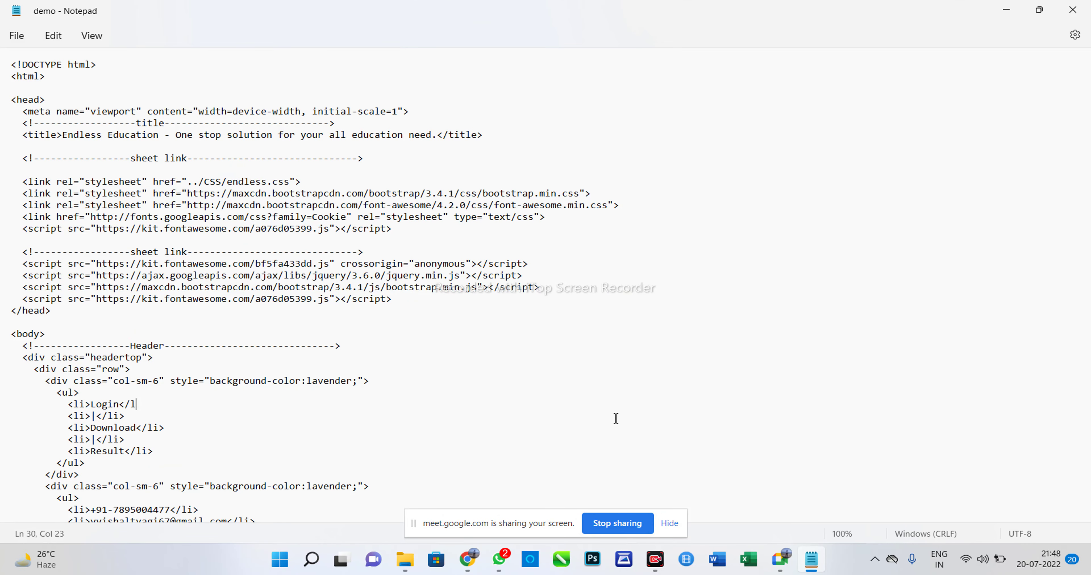
scroll(571, 411, down, 2)
scroll(571, 411, down, 6)
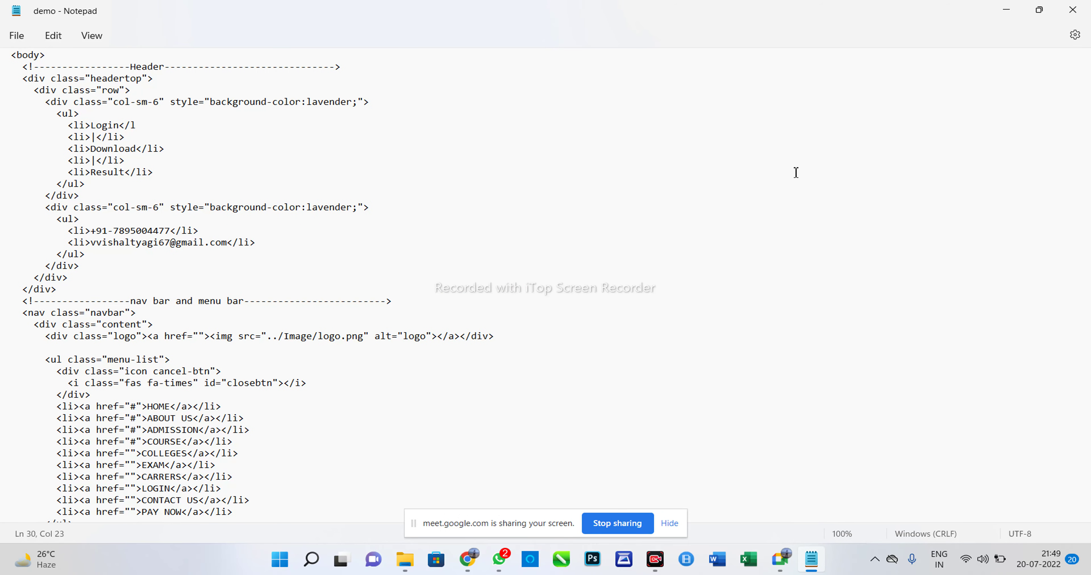
click(1005, 7)
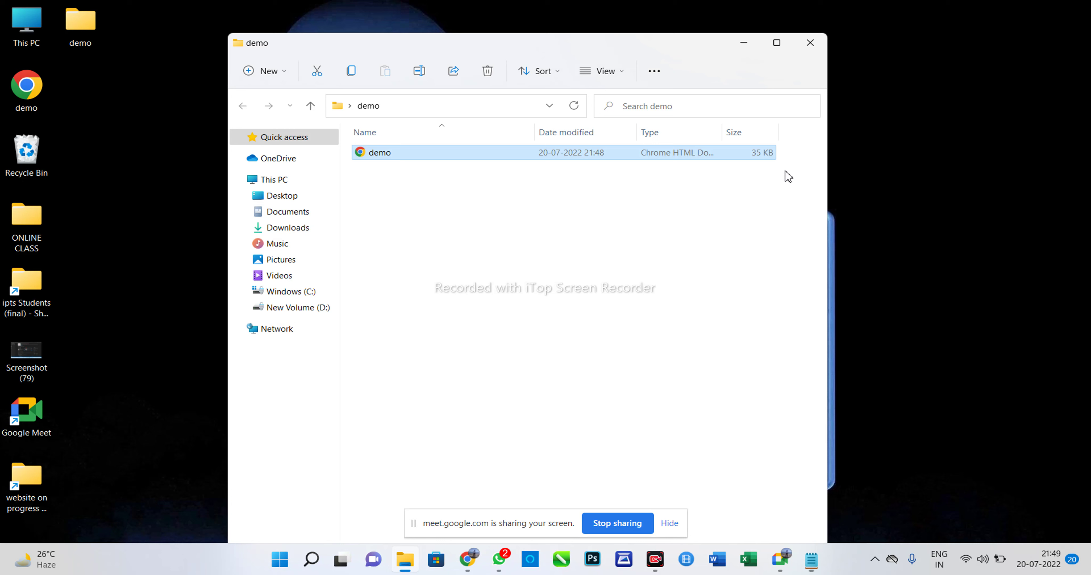
- Create a new folder inside the demo folder, keeping its default name, and close the folder window
right_click(668, 215)
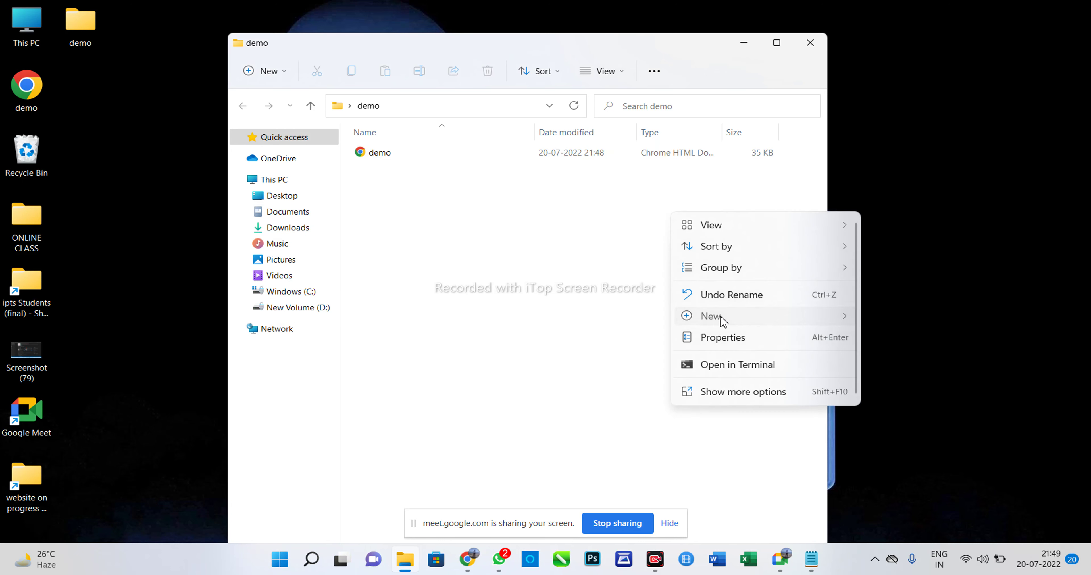
click(875, 318)
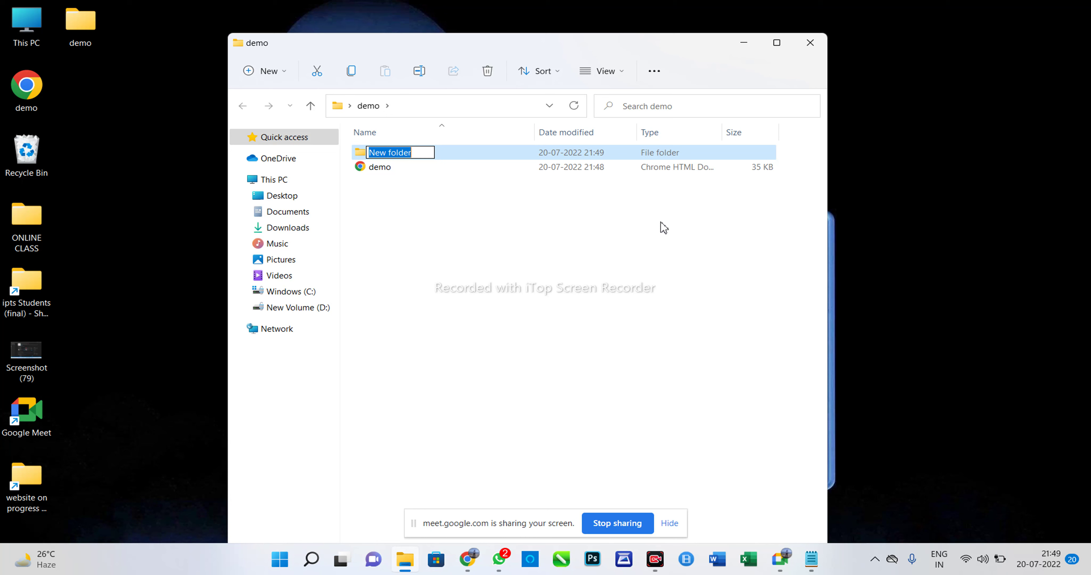
click(810, 43)
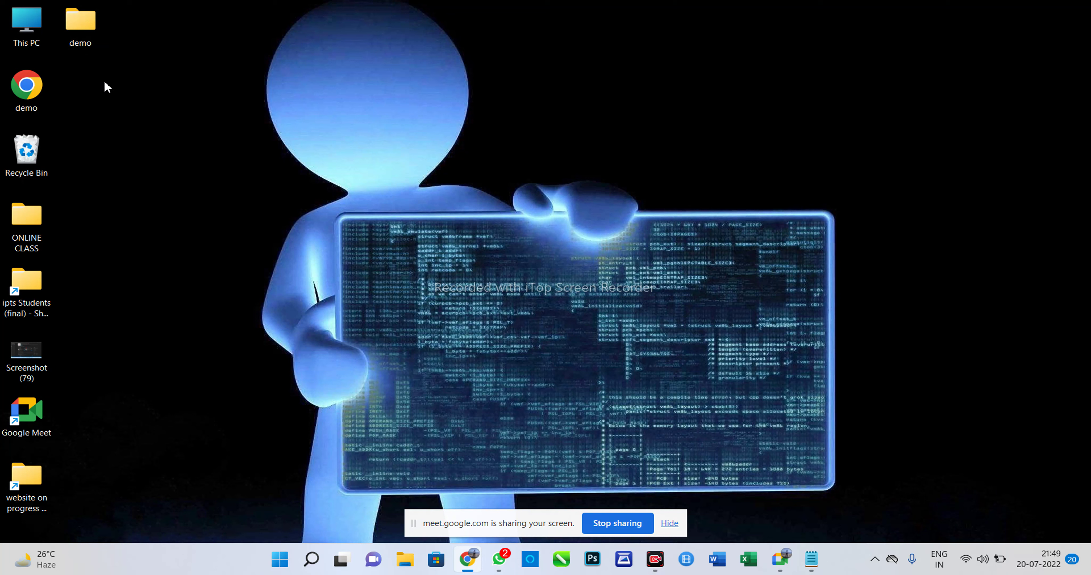
right_click(23, 486)
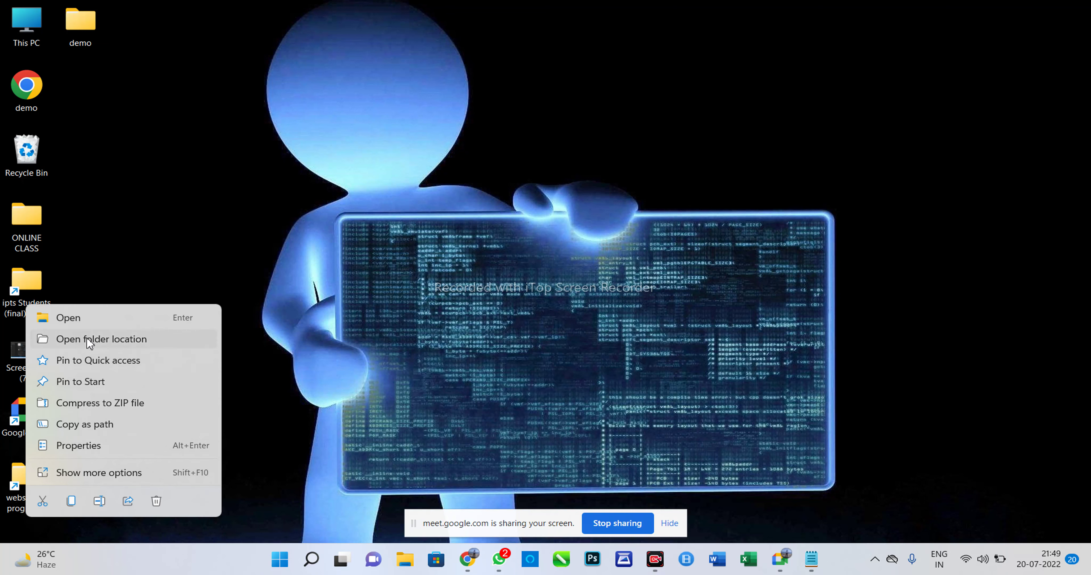
click(117, 471)
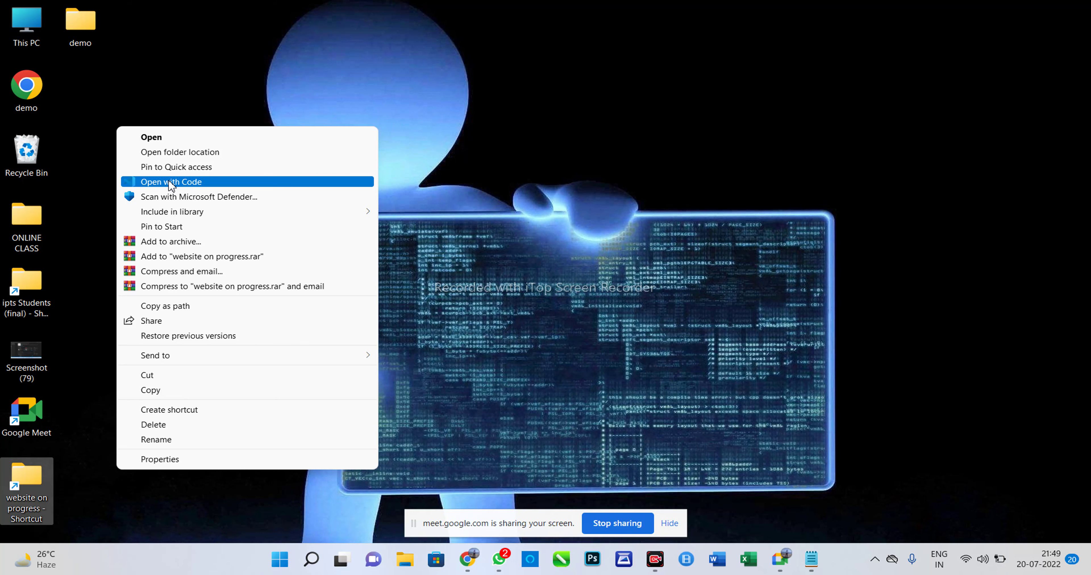
click(75, 207)
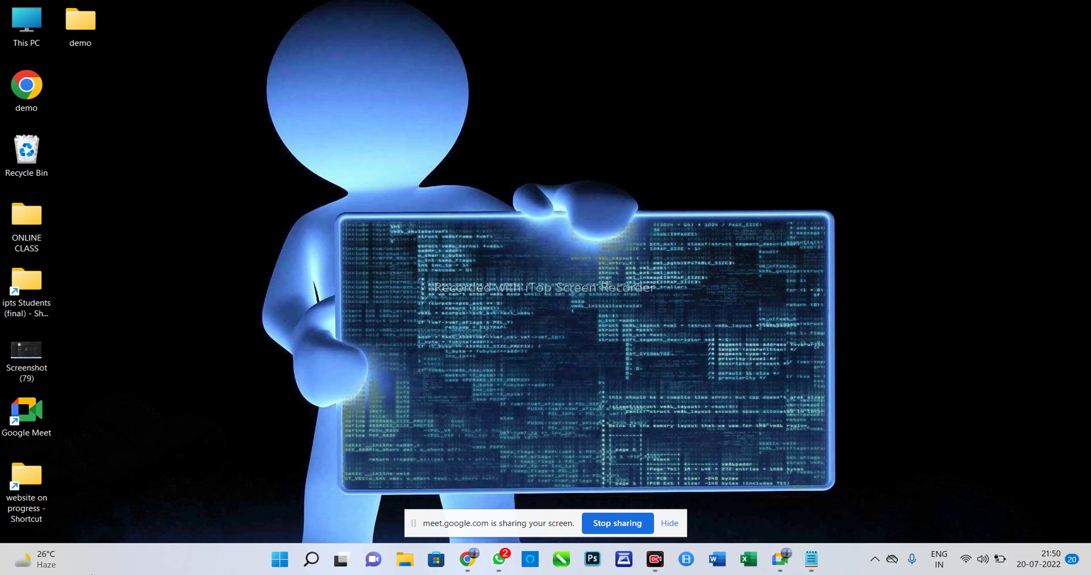
- Open the website on progress folder, look through its CSS, HTML, Image and js subfolders, and close it
double_click(30, 476)
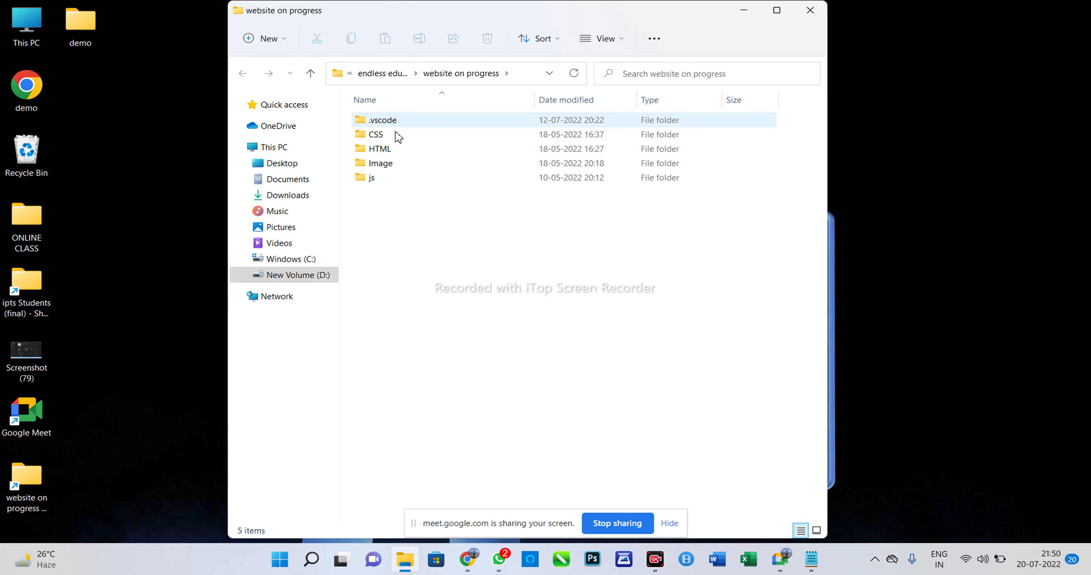
double_click(375, 135)
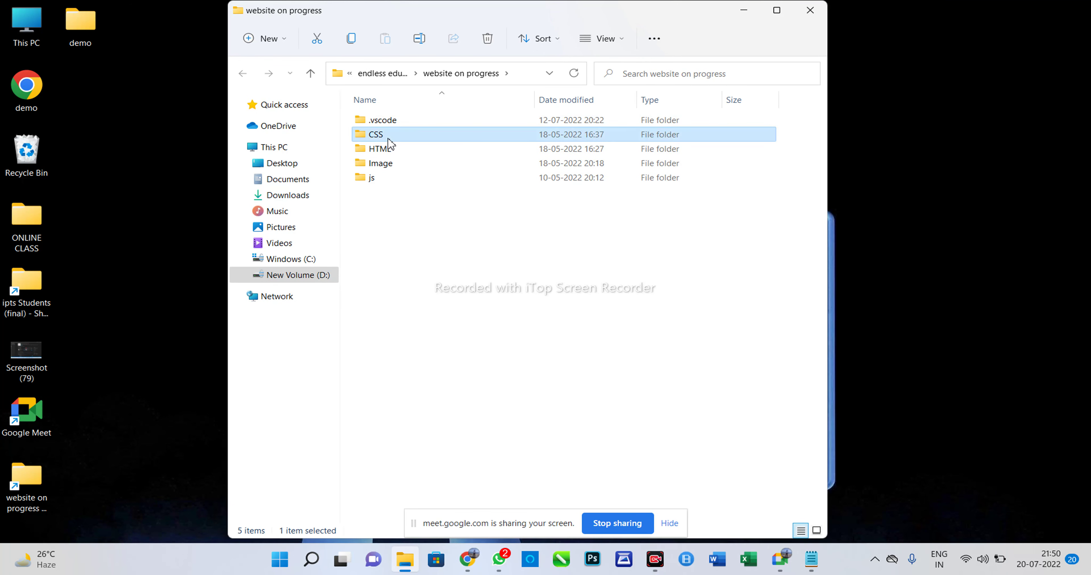
click(240, 79)
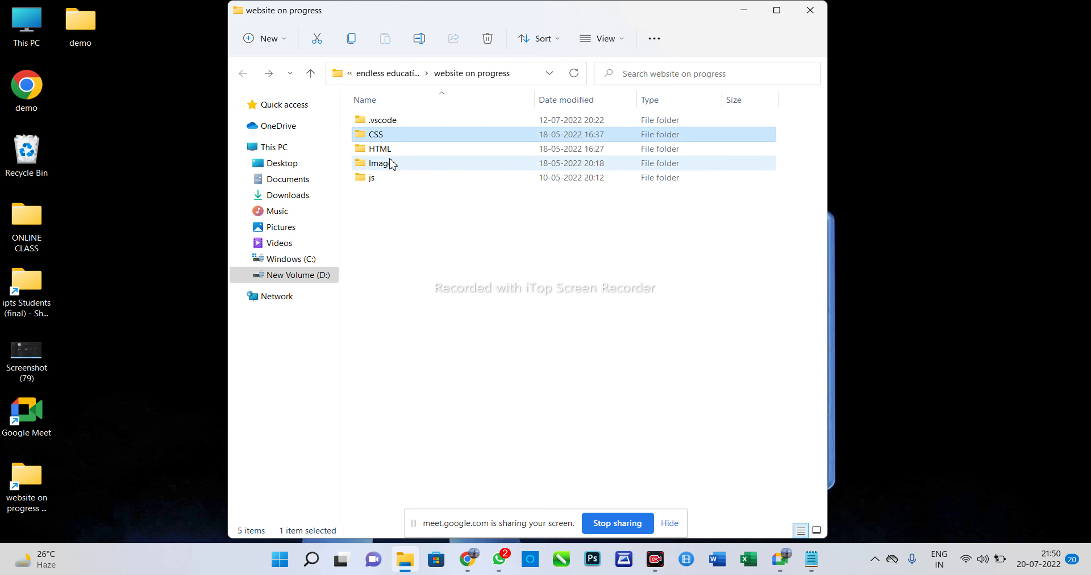
double_click(375, 149)
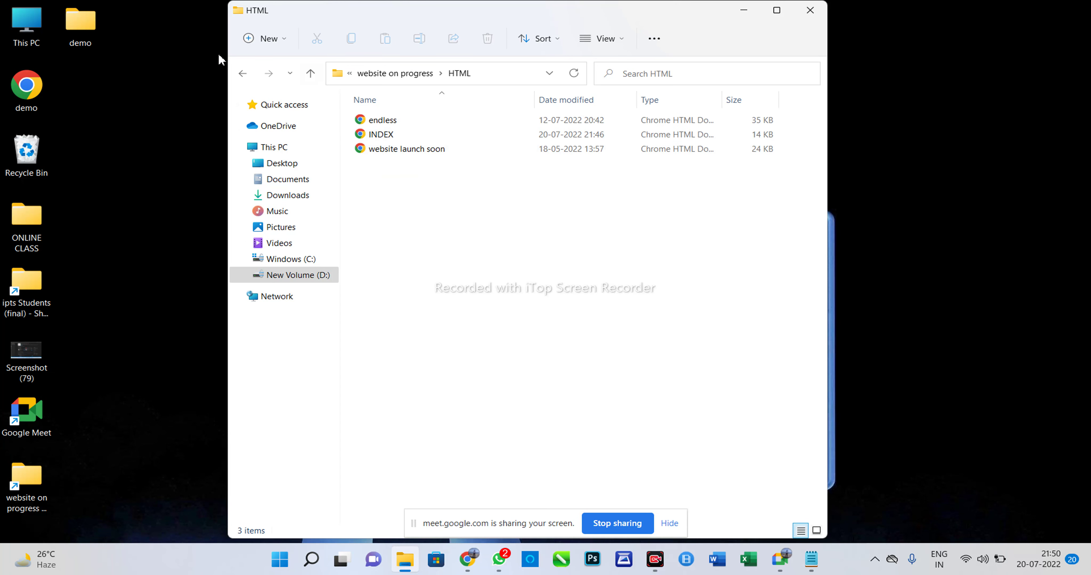
click(242, 73)
double_click(397, 169)
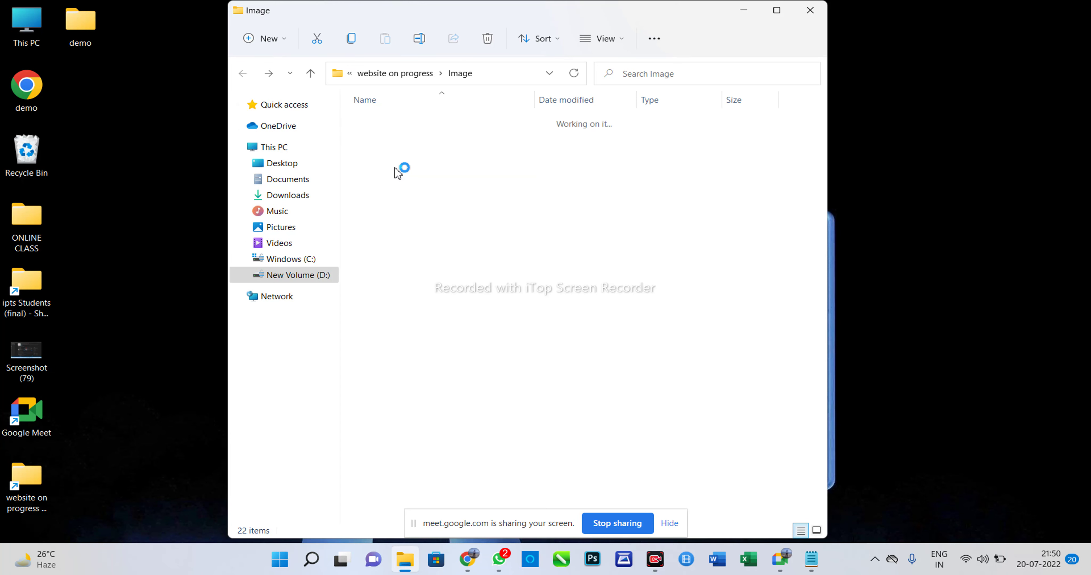
click(242, 73)
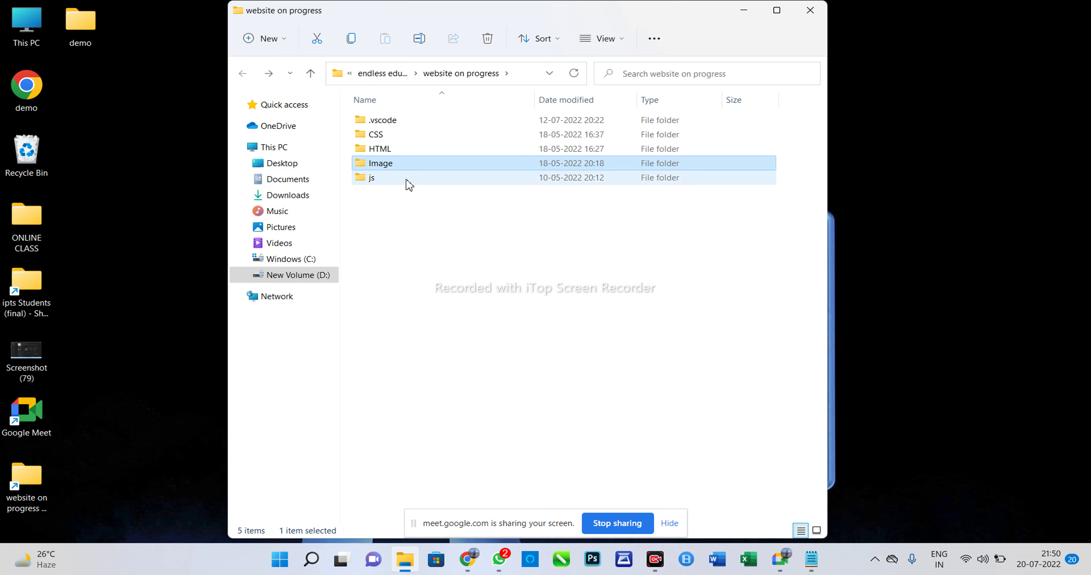
double_click(407, 180)
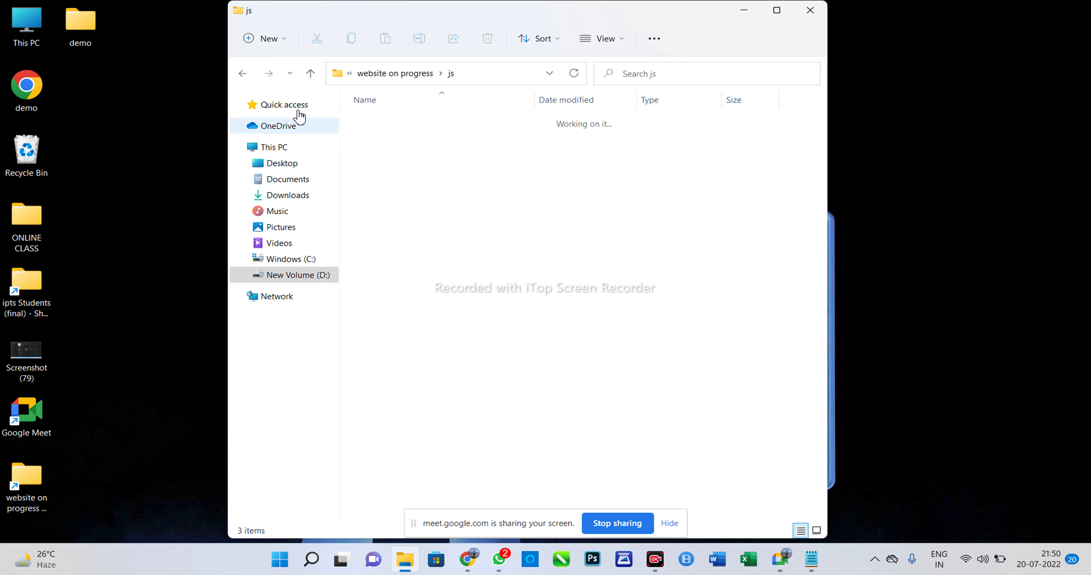
click(242, 74)
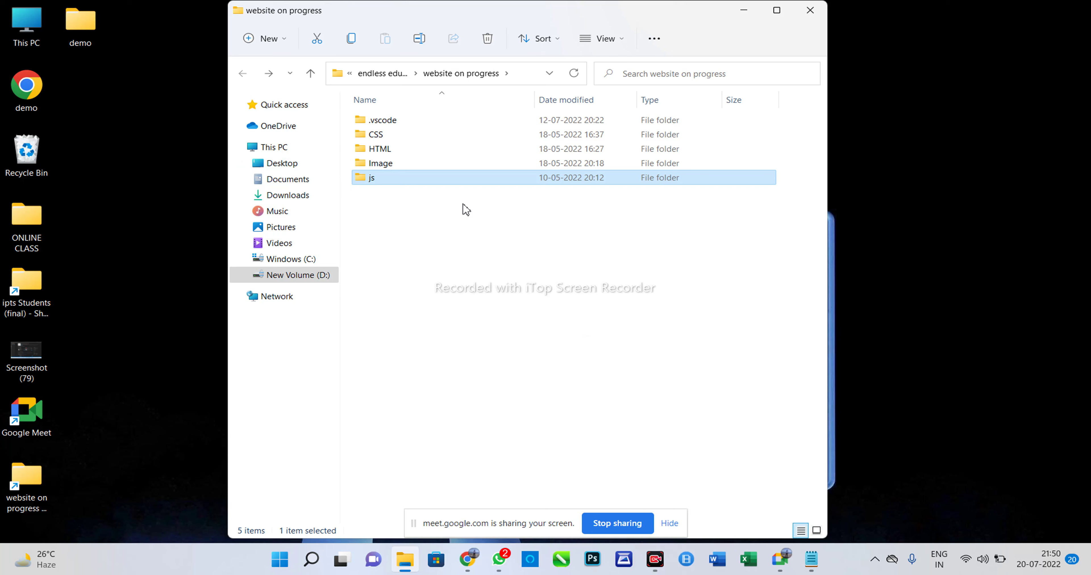
click(810, 9)
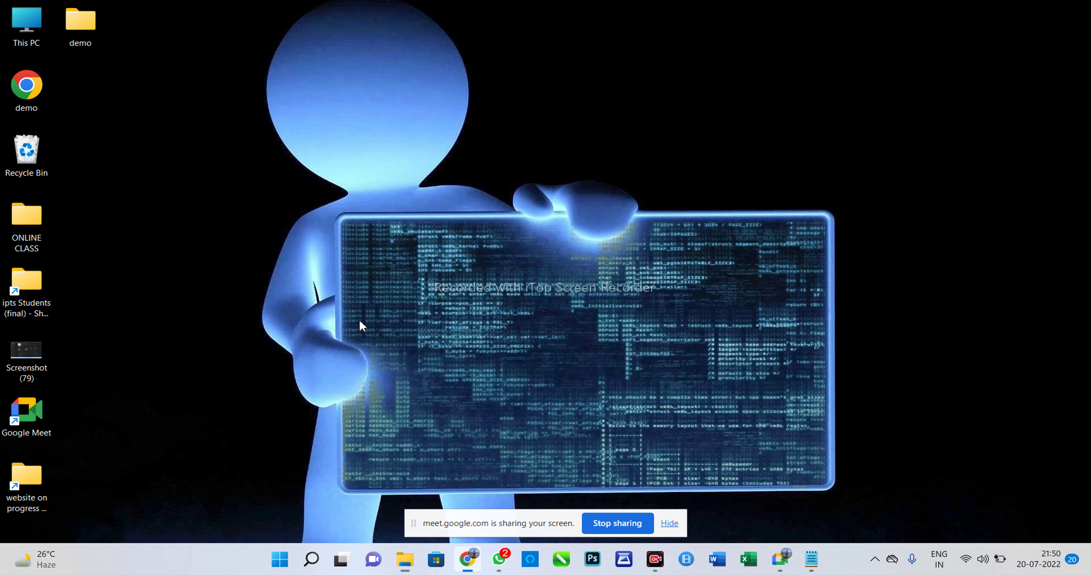
- Open the website on progress folder in Visual Studio Code, acknowledge the node and npm notification, and show the file explorer
right_click(30, 487)
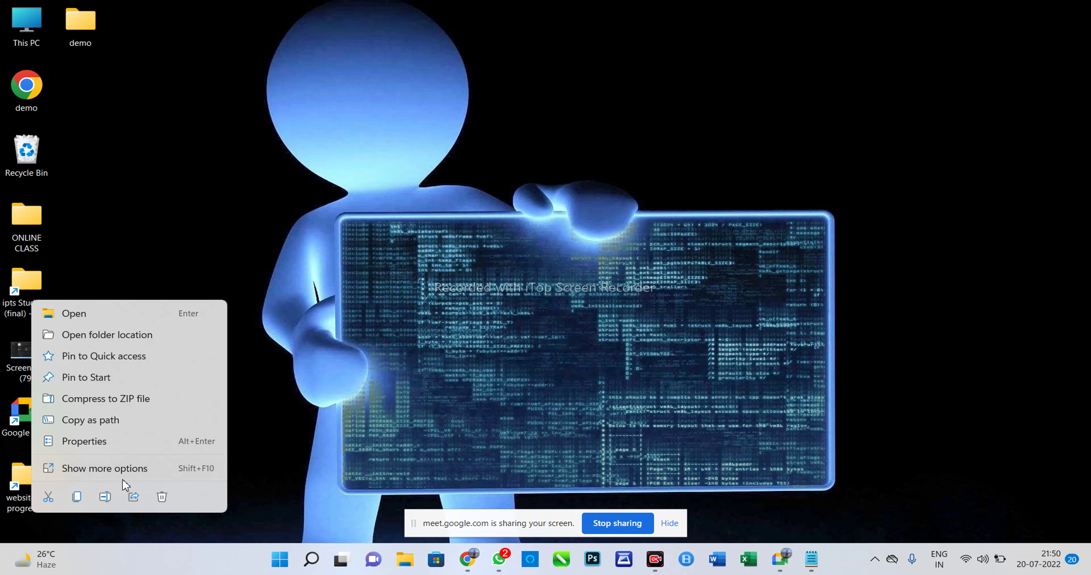
click(125, 468)
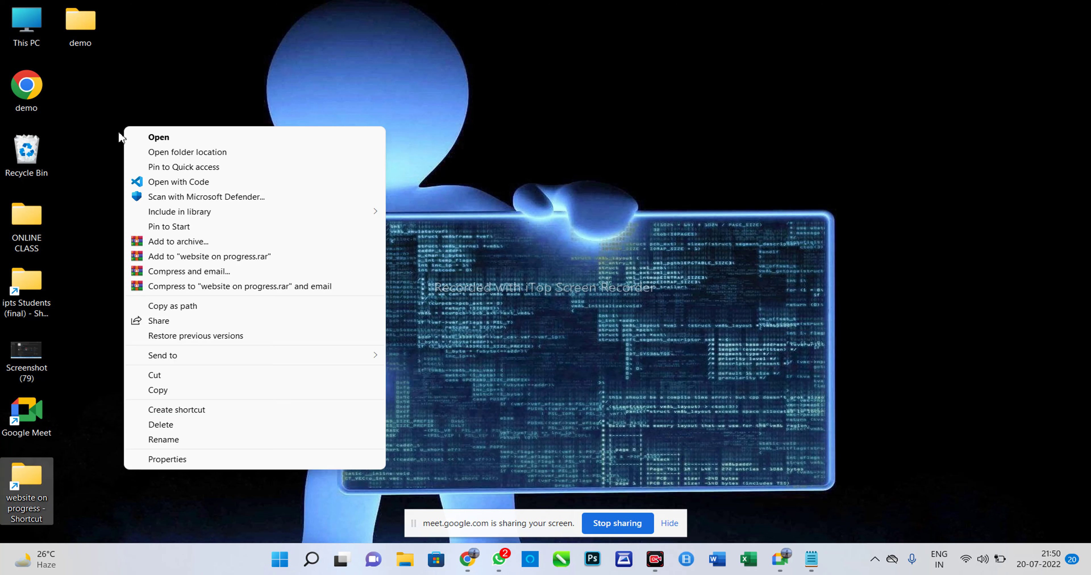
click(164, 184)
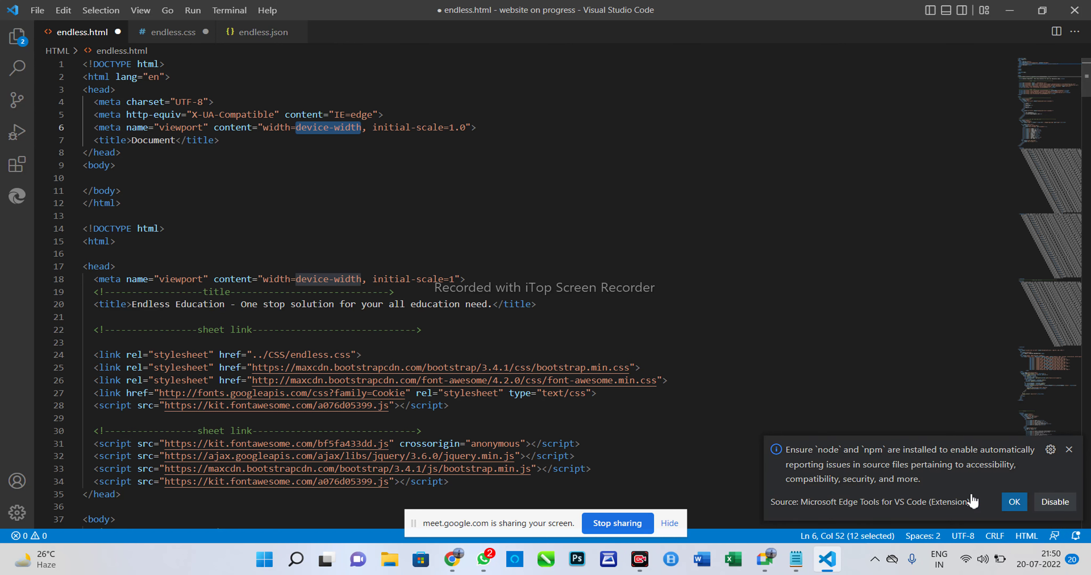
click(1014, 502)
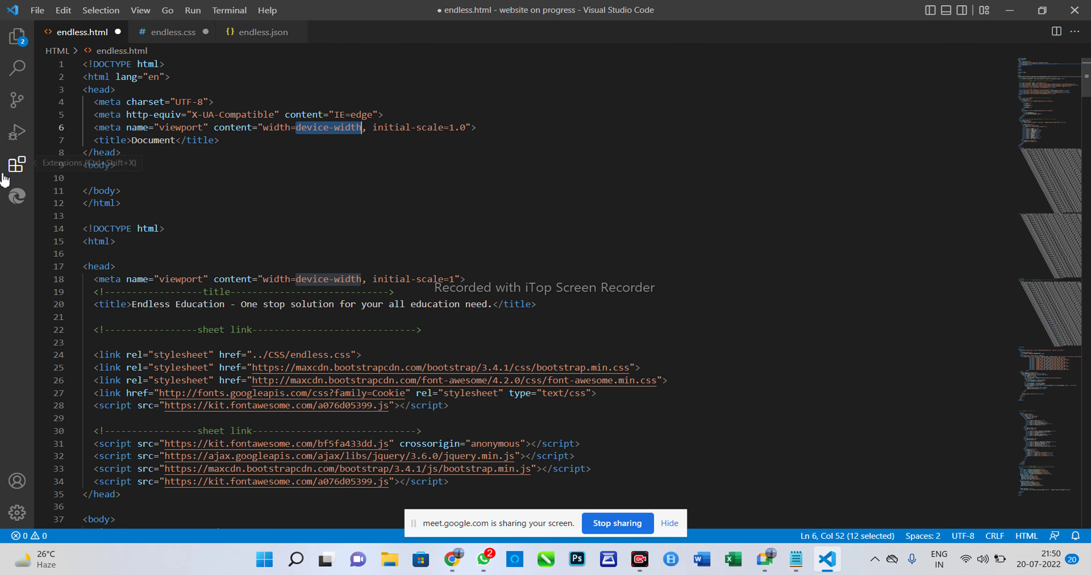
click(24, 37)
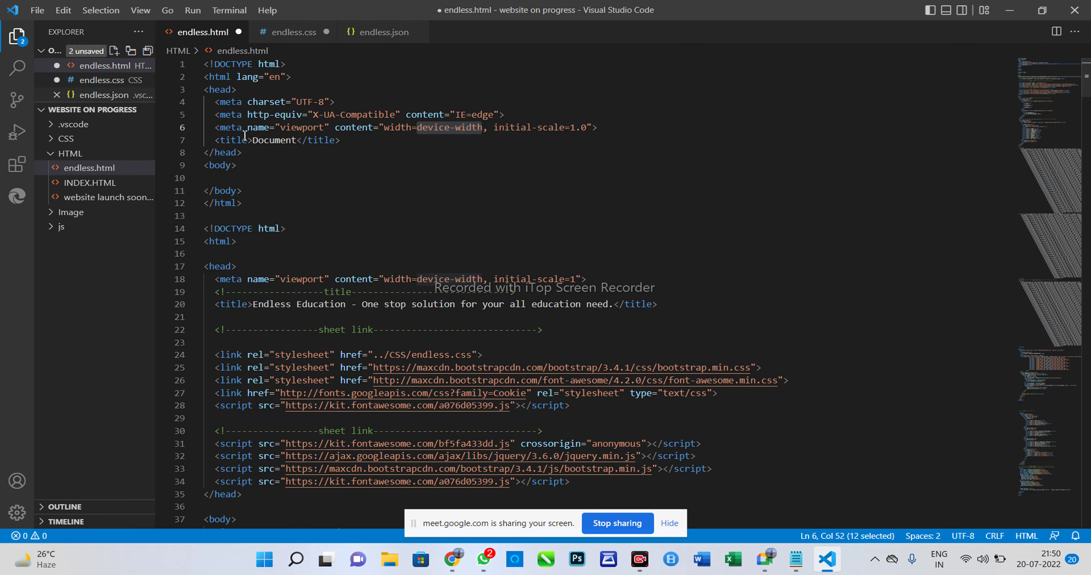
- Delete "i>" from the Login item's closing tag in the header list of endless.html
scroll(459, 343, down, 4)
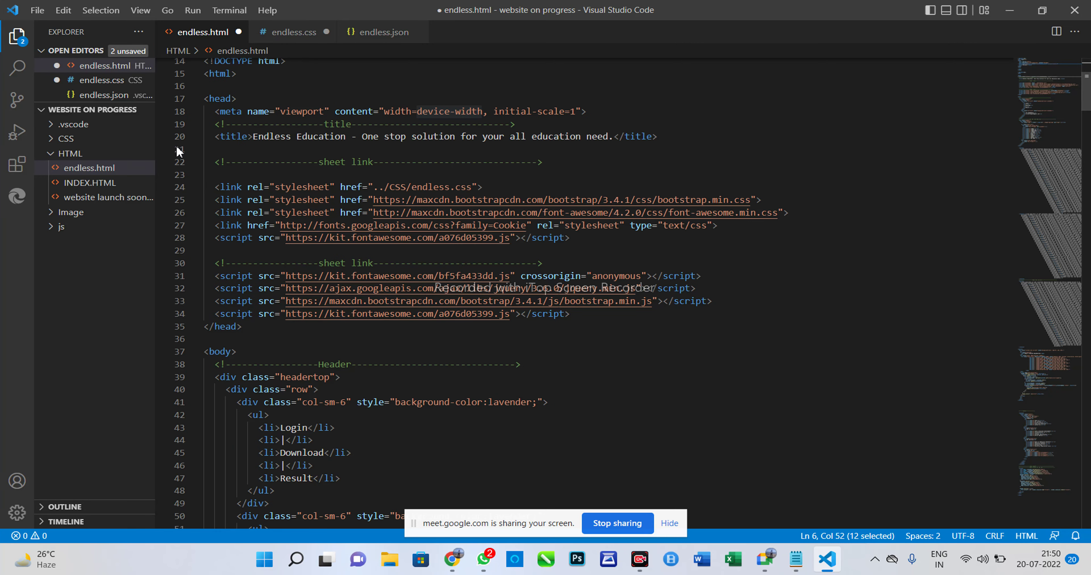
scroll(299, 334, down, 3)
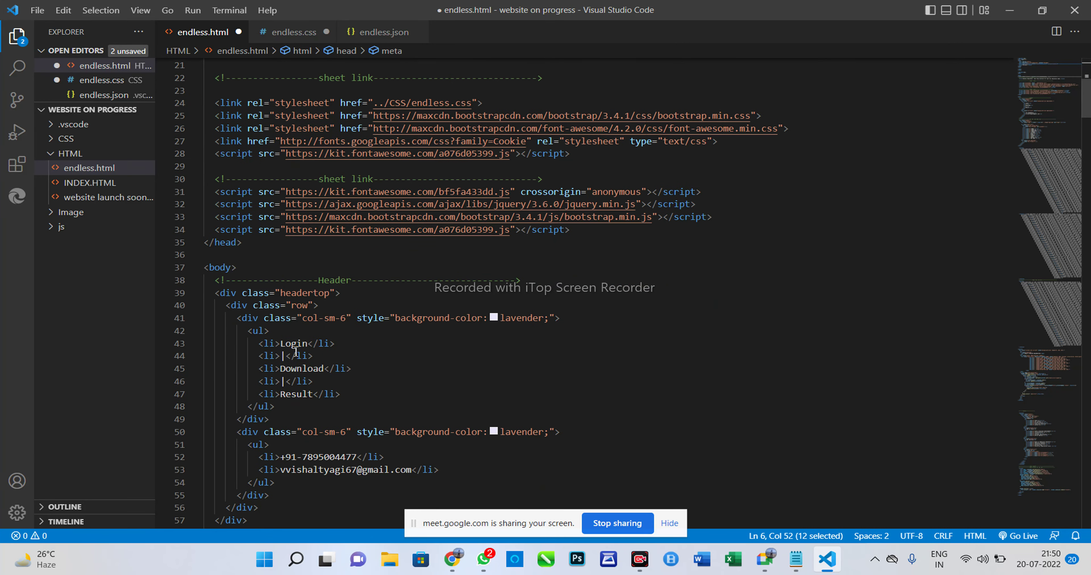
click(345, 345)
key(BackSpace)
key(BackSpace)
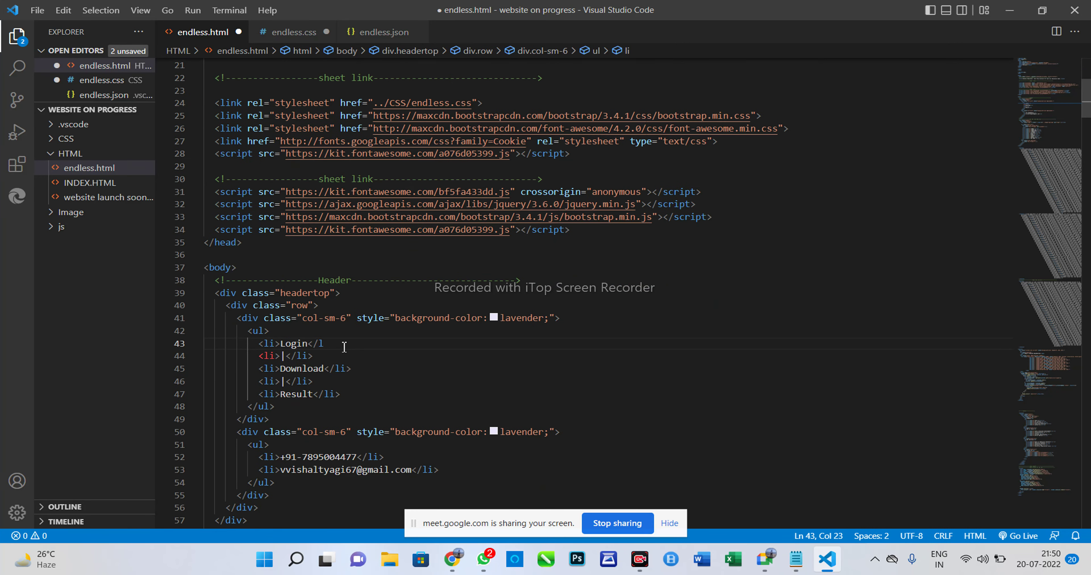
click(506, 372)
- Delete the closing ul and div tags after the Result item in the first header column
mouse_move(273, 361)
mouse_move(280, 429)
drag(243, 407, 271, 420)
key(BackSpace)
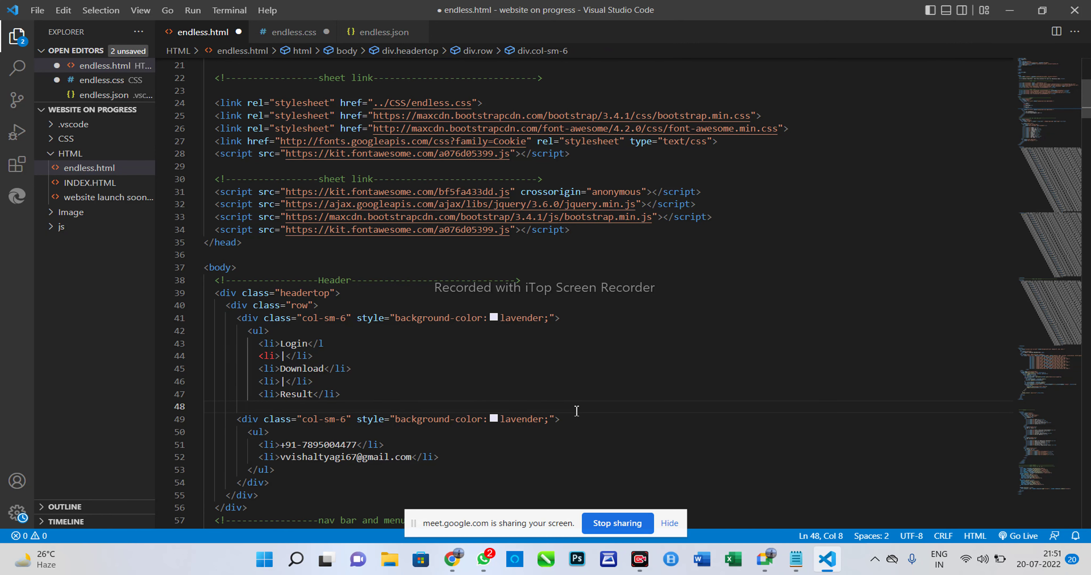
- Delete the opening angle bracket of the ul tag above the contact details in the second header column
scroll(577, 364, down, 2)
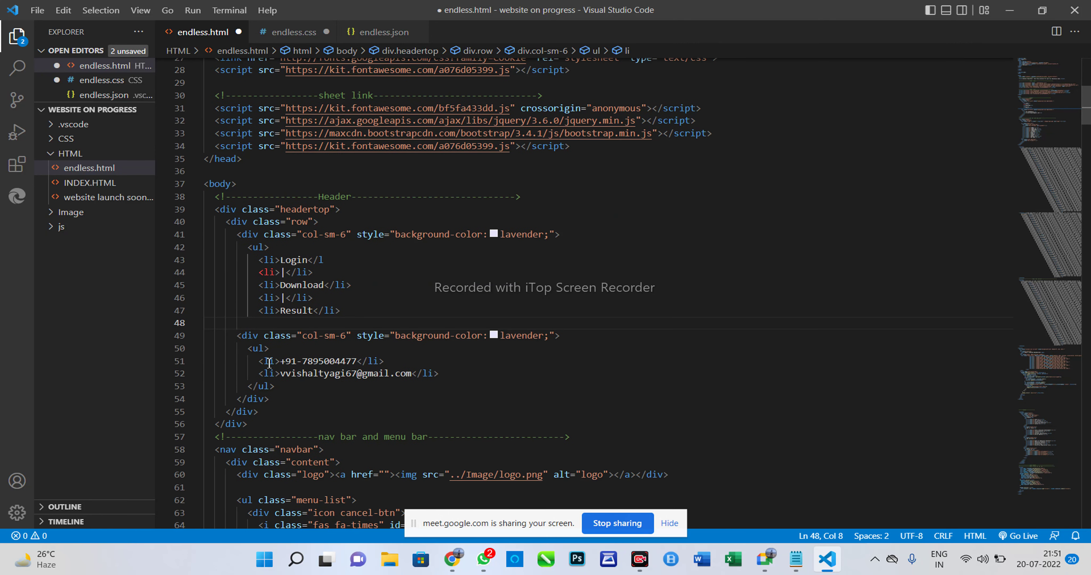
click(257, 348)
key(BackSpace)
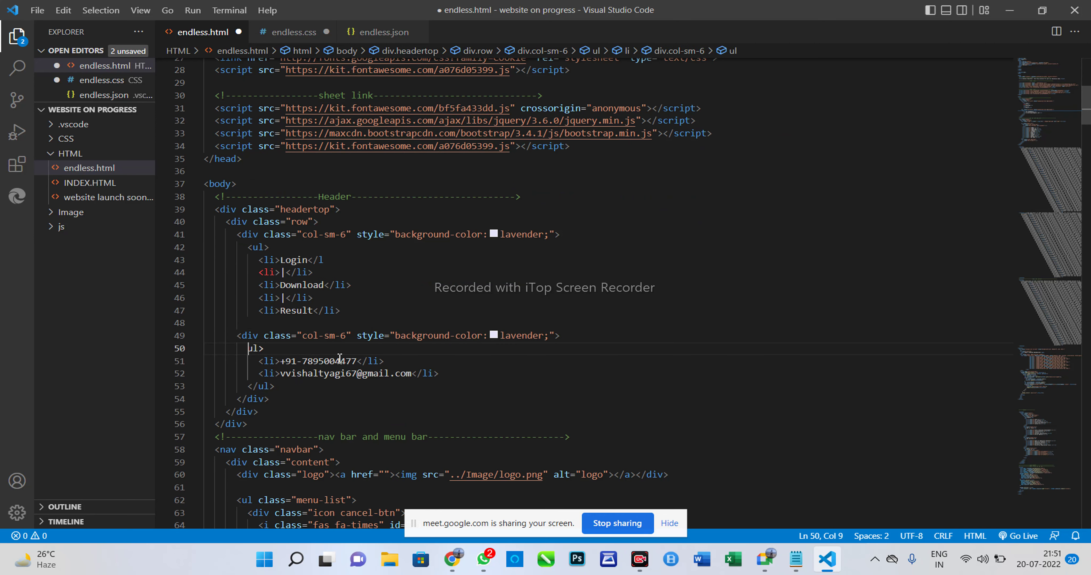
click(528, 362)
- Replace all the code in endless.html with the HTML boilerplate from the "!" Emmet abbreviation
scroll(528, 360, up, 5)
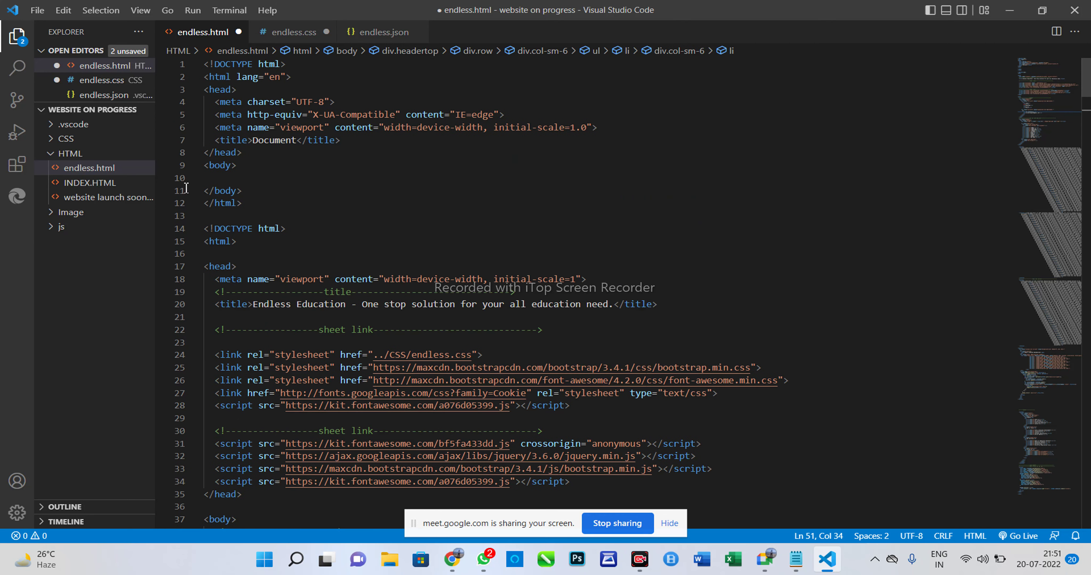
click(278, 93)
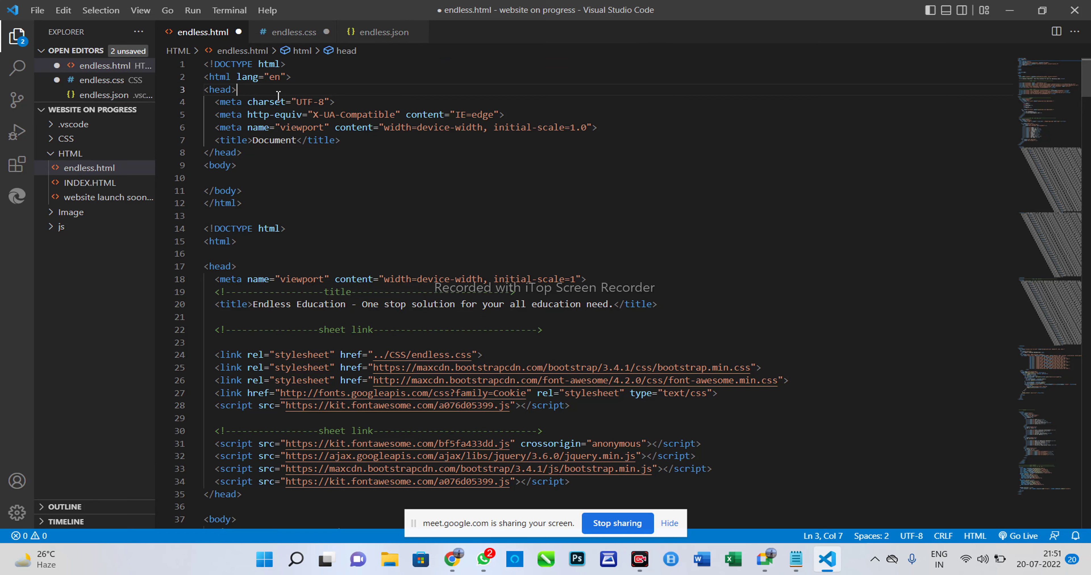
key(ctrl+a)
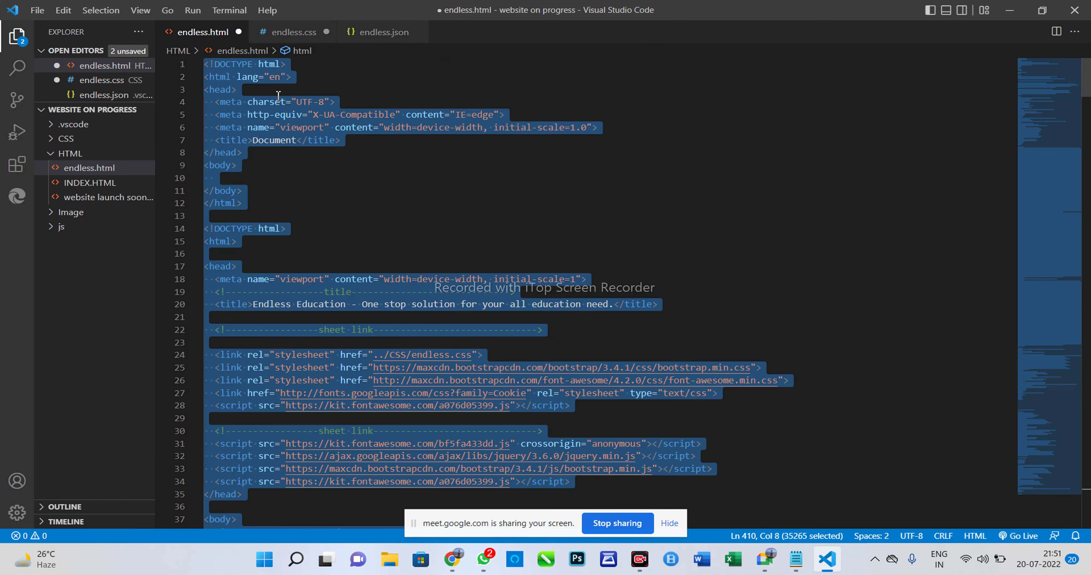
key(BackSpace)
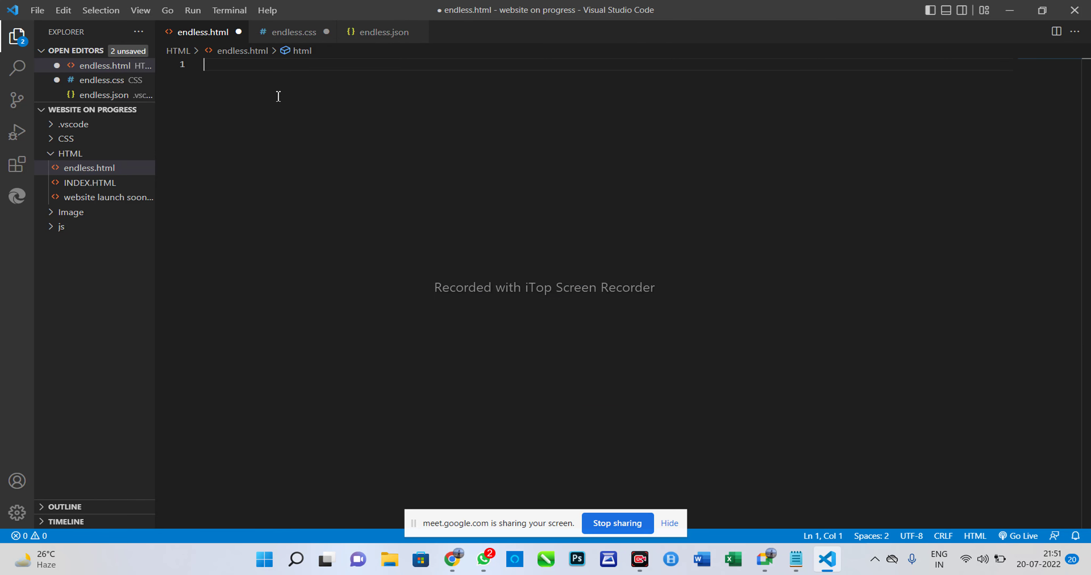
text(!)
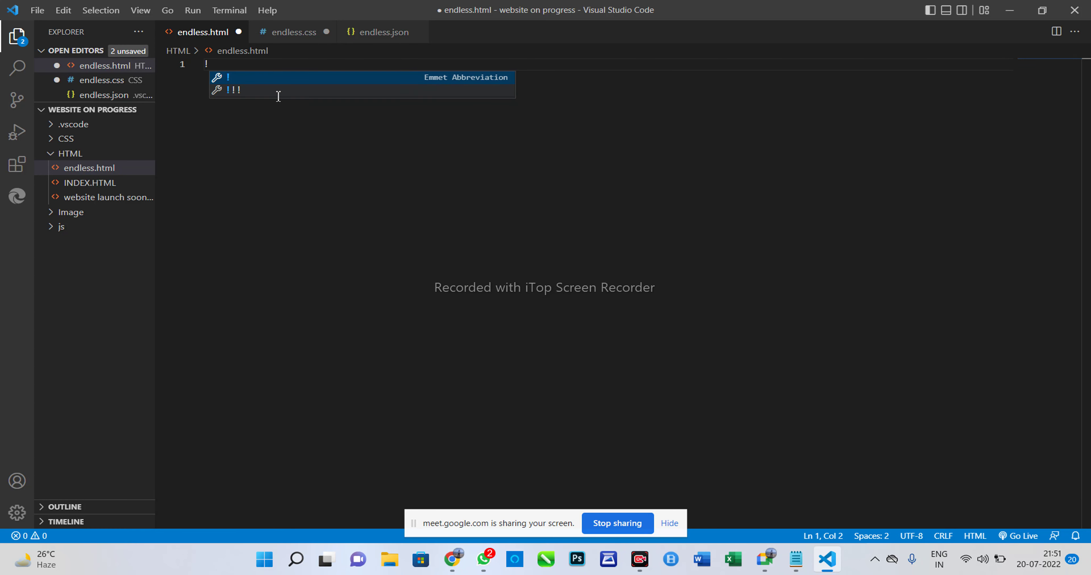
key(Return)
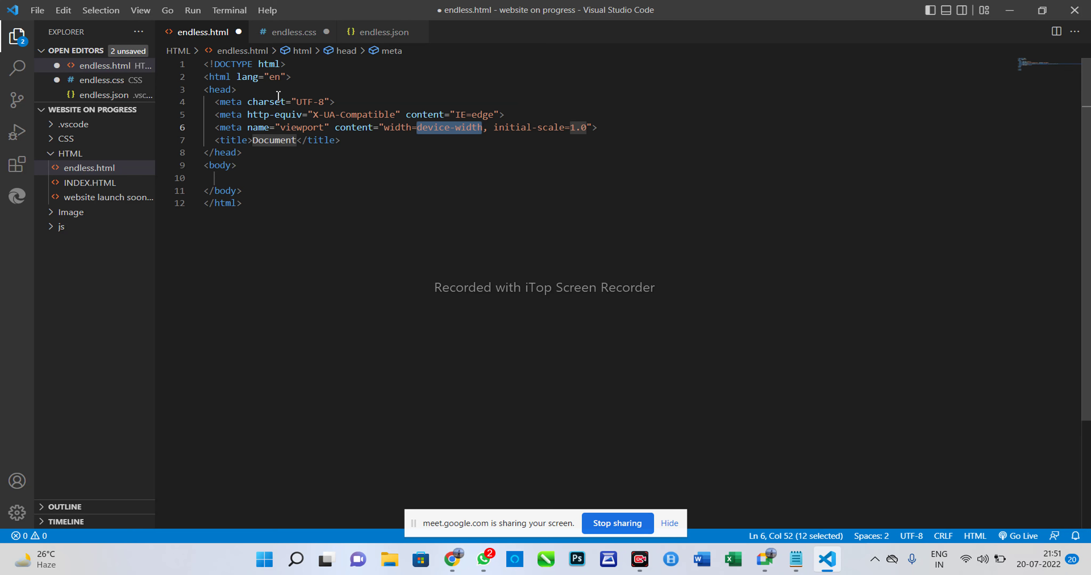
- Insert a nested body element on the empty line inside the body using its Emmet abbreviation
click(275, 175)
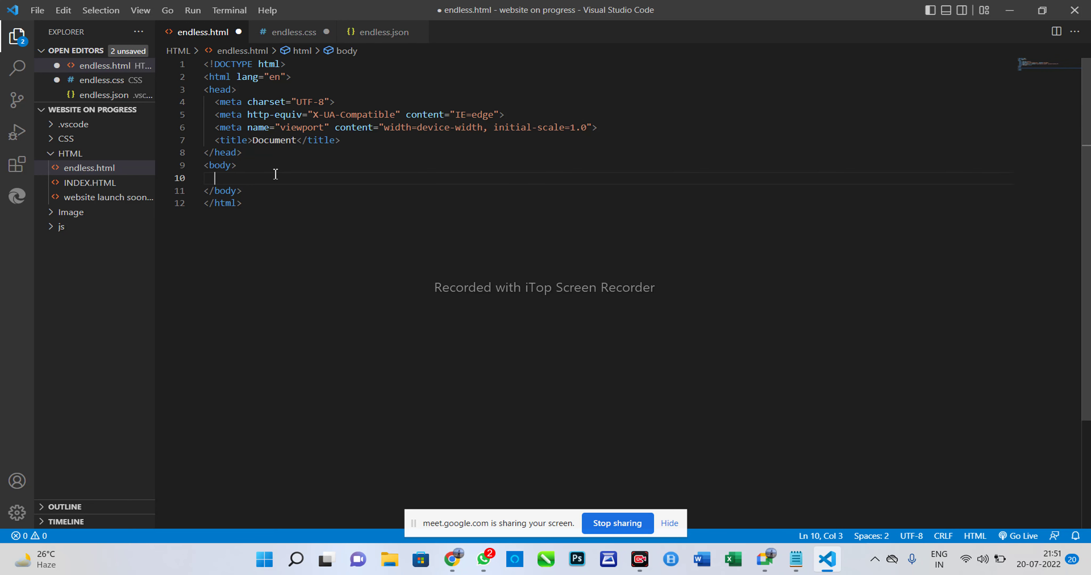
text(bo)
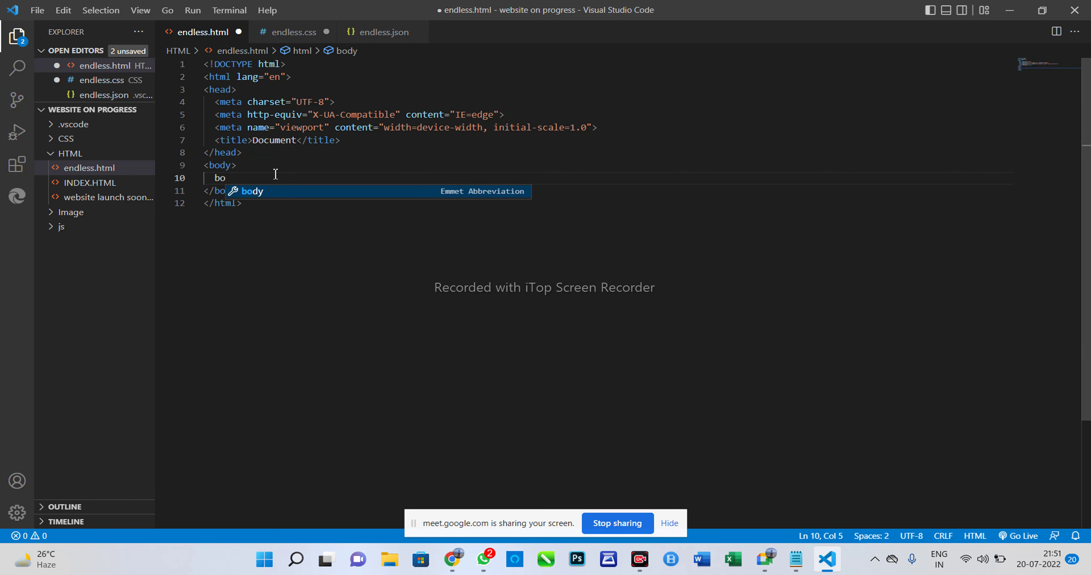
key(Return)
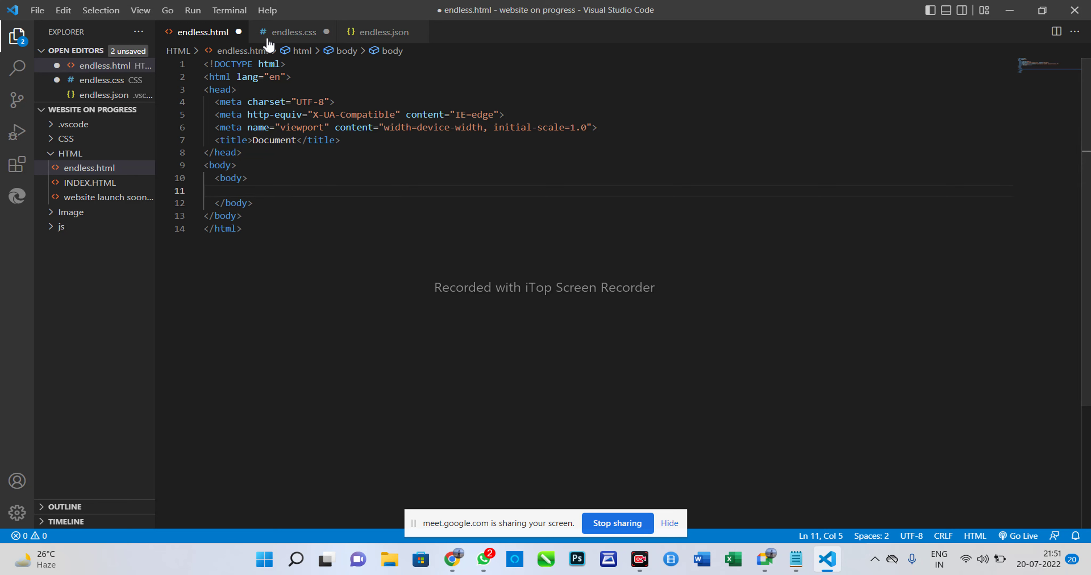
- Look through the start of endless.css and the contents of endless.json
click(292, 38)
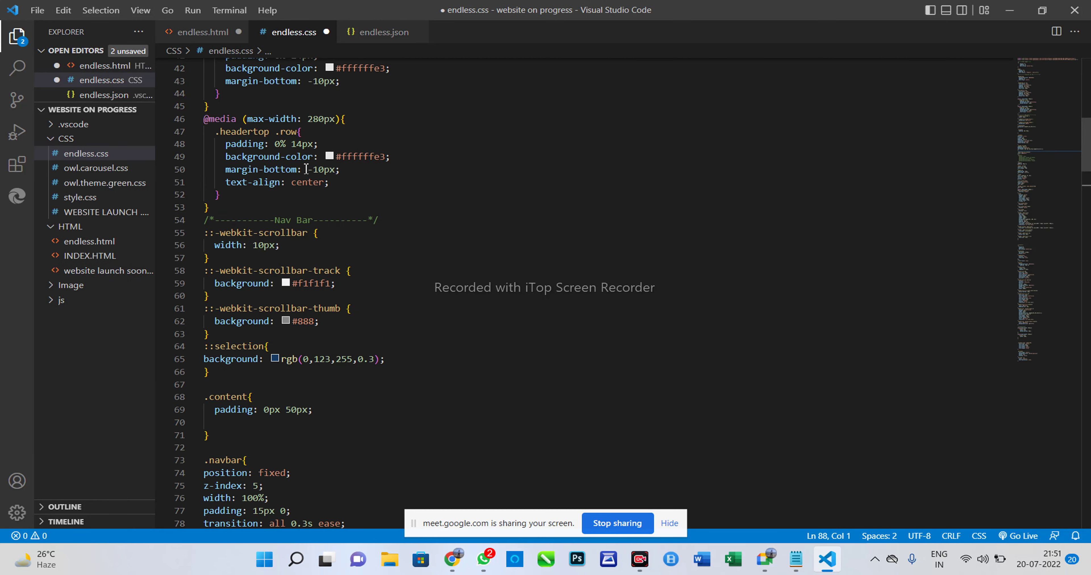
scroll(295, 197, up, 14)
scroll(295, 197, up, 3)
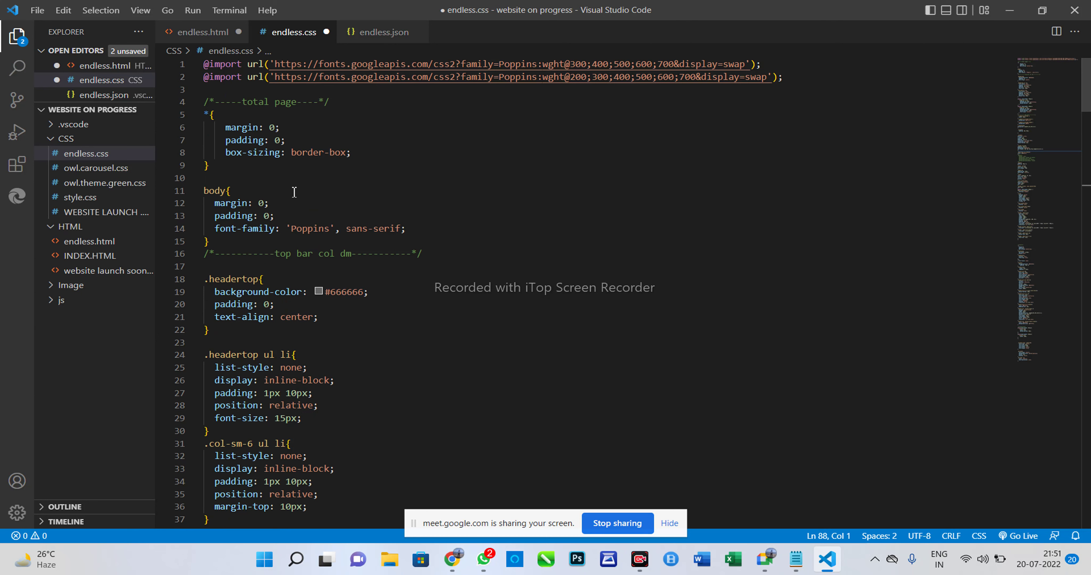
click(378, 32)
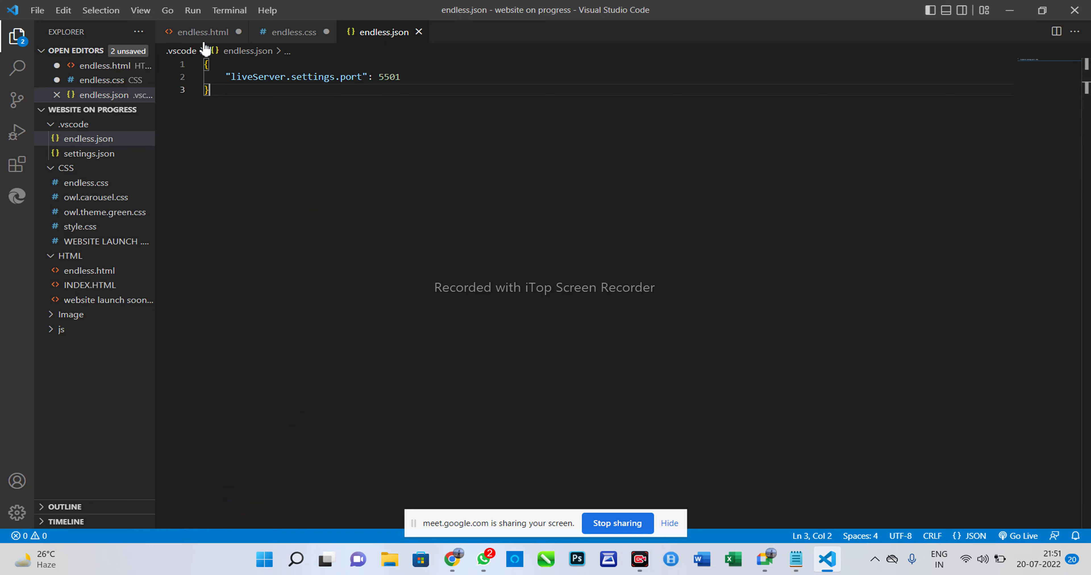
- Return to endless.html and undo the nested body and boilerplate insertions to restore the full website code
click(200, 33)
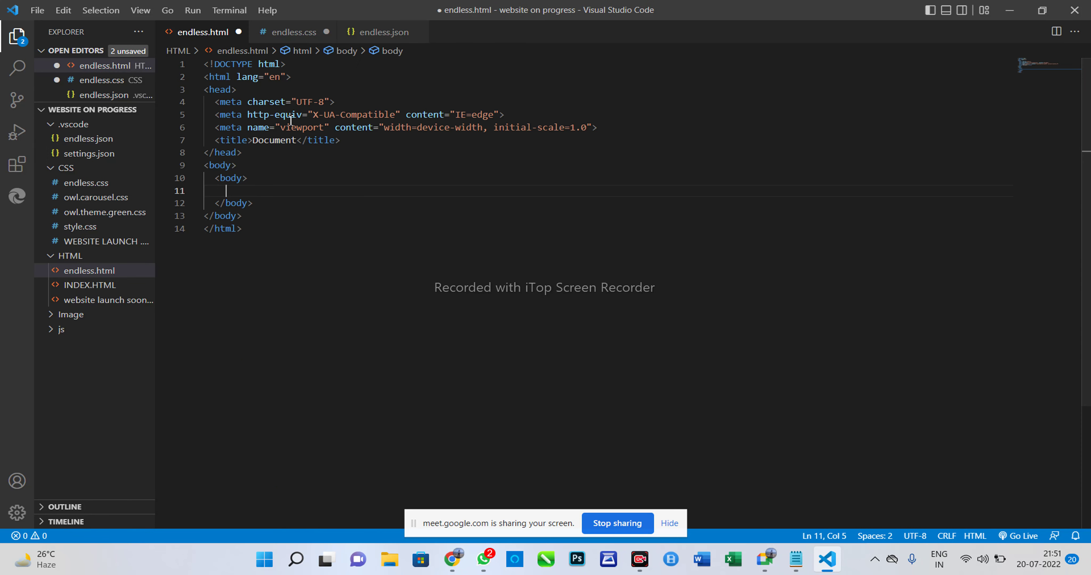
key(ctrl+z)
key(ctrl+z)
key(ctrl+z)
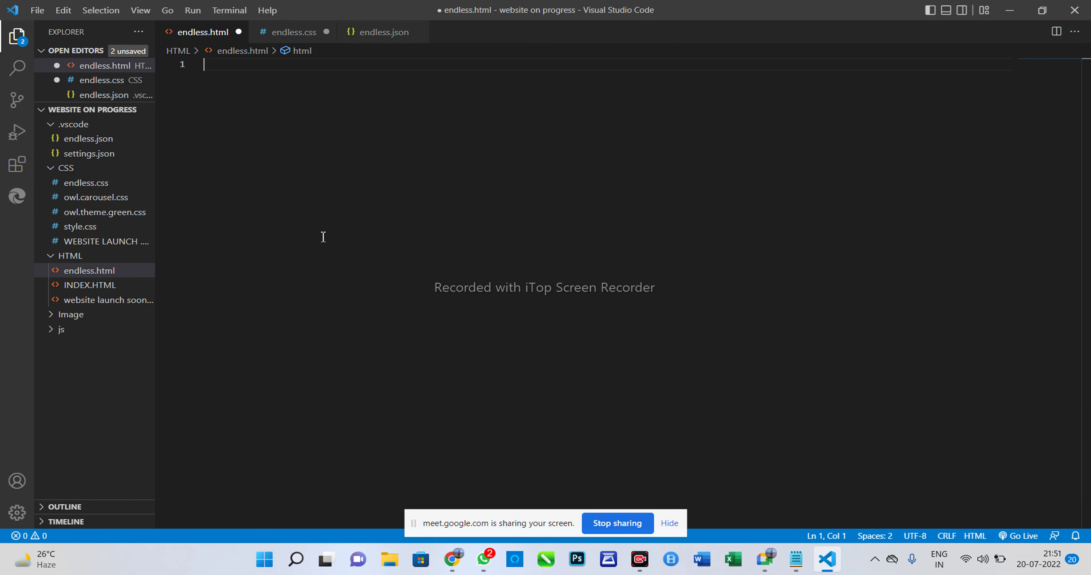
click(624, 243)
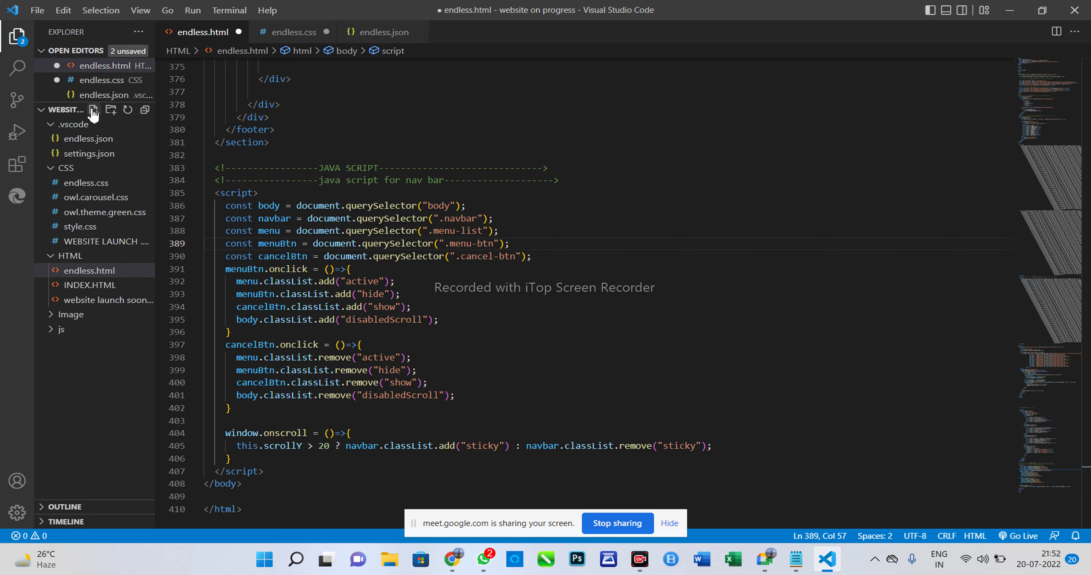
- Open the website on progress folder from the desktop in File Explorer and examine its subfolders
click(1008, 7)
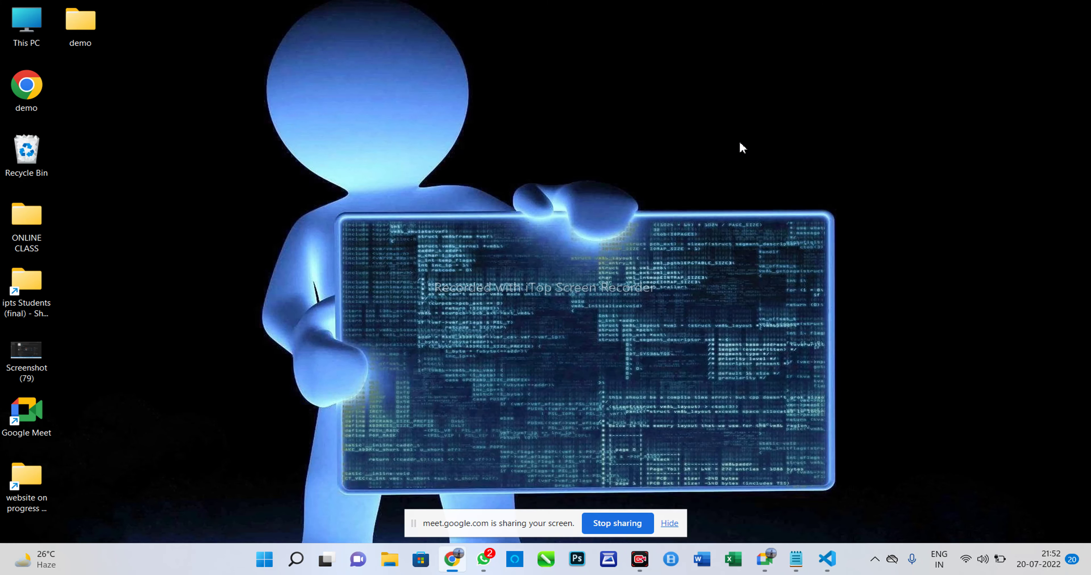
double_click(8, 492)
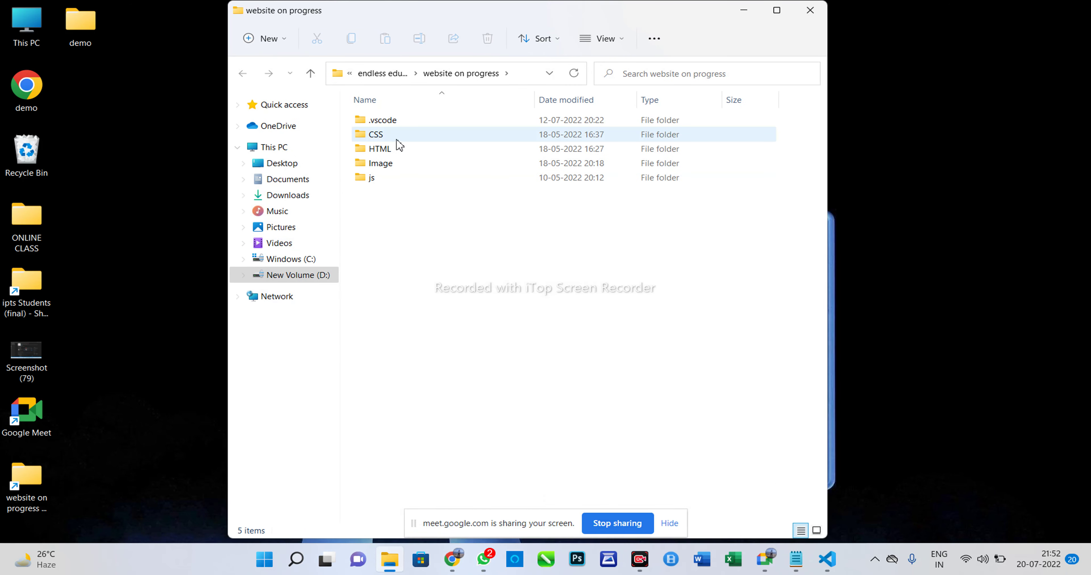
key(Down)
key(Down)
key(Down)
key(Up)
key(Up)
key(Up)
key(Up)
key(Down)
key(Down)
key(Down)
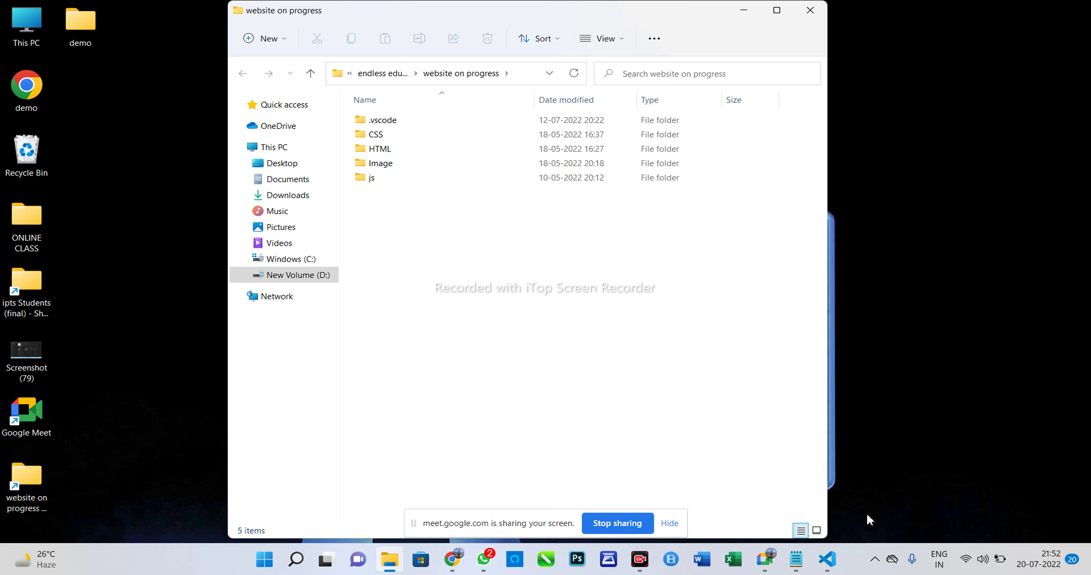
- Switch back to Visual Studio Code and create a new folder named doem inside the HTML folder
click(827, 560)
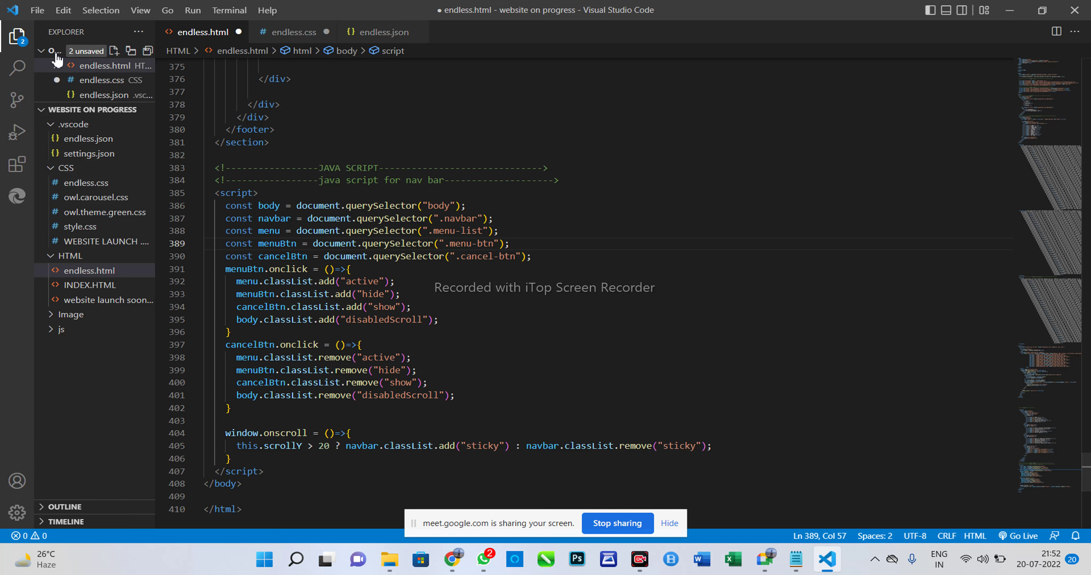
click(111, 110)
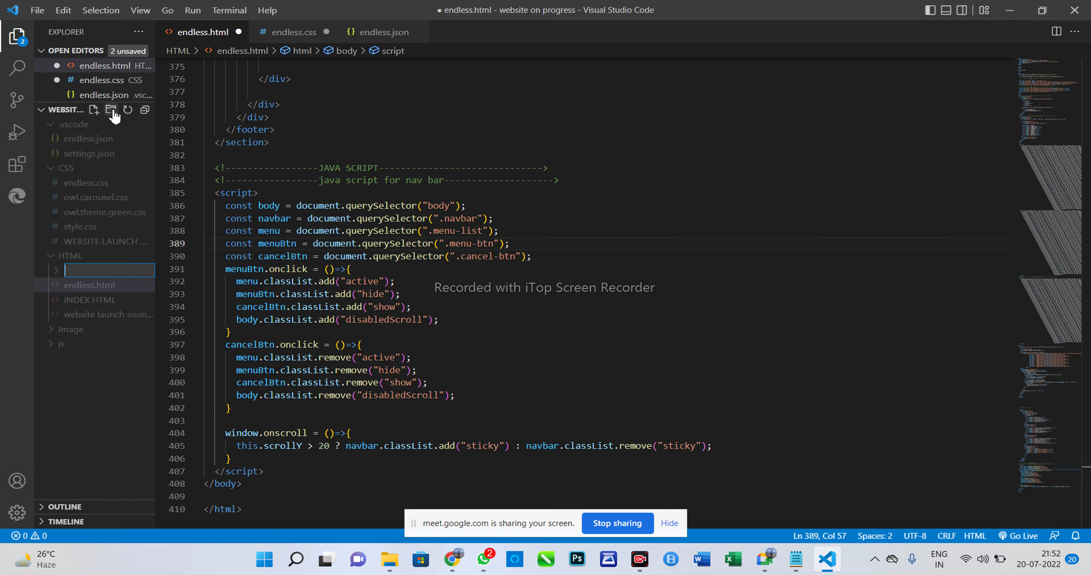
text(doem)
key(Return)
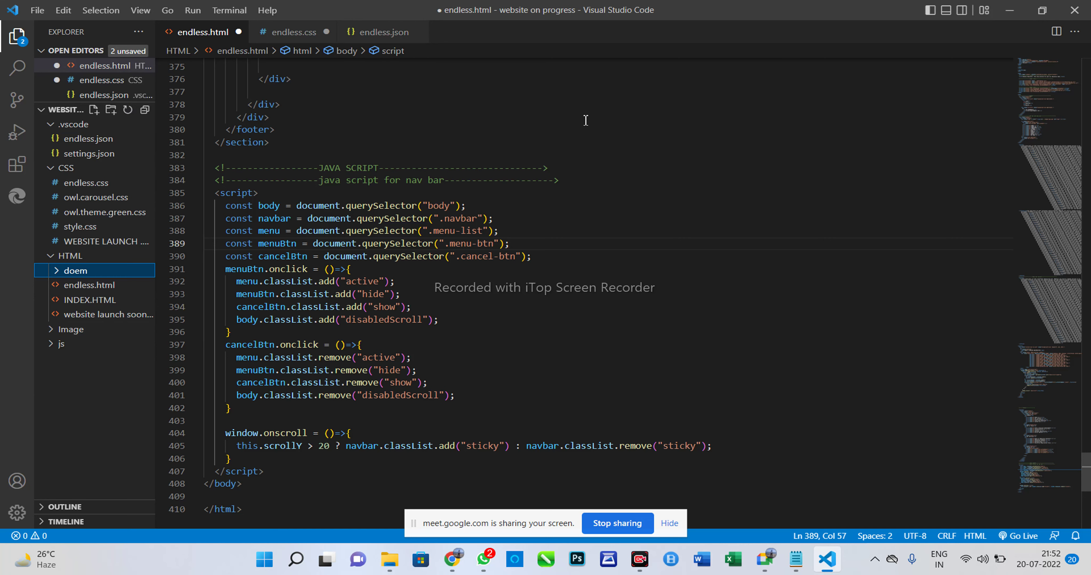
- Switch to File Explorer and check the website on progress folder for the new folder
click(1010, 10)
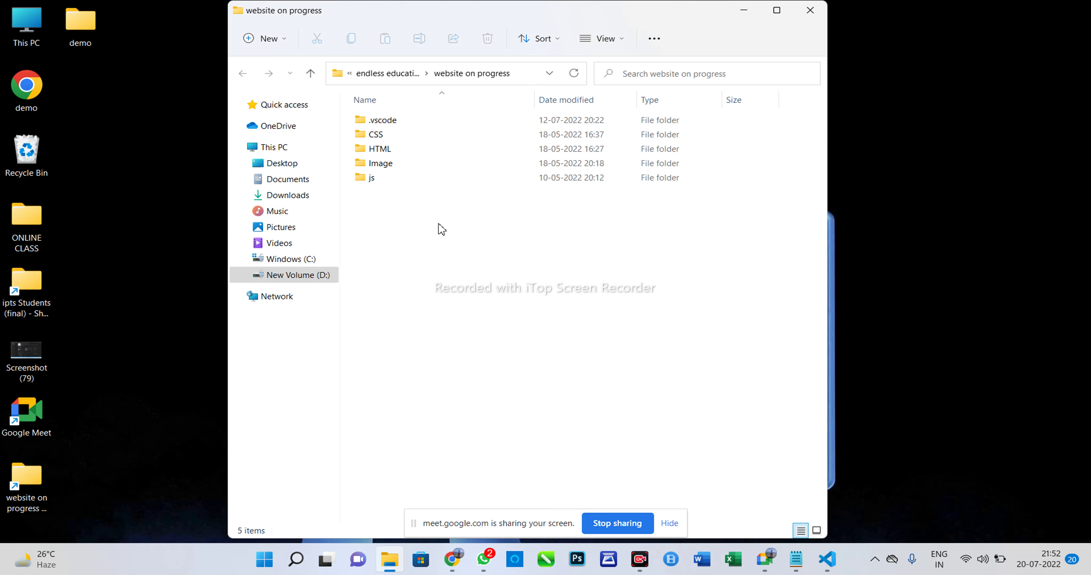
right_click(416, 392)
click(726, 327)
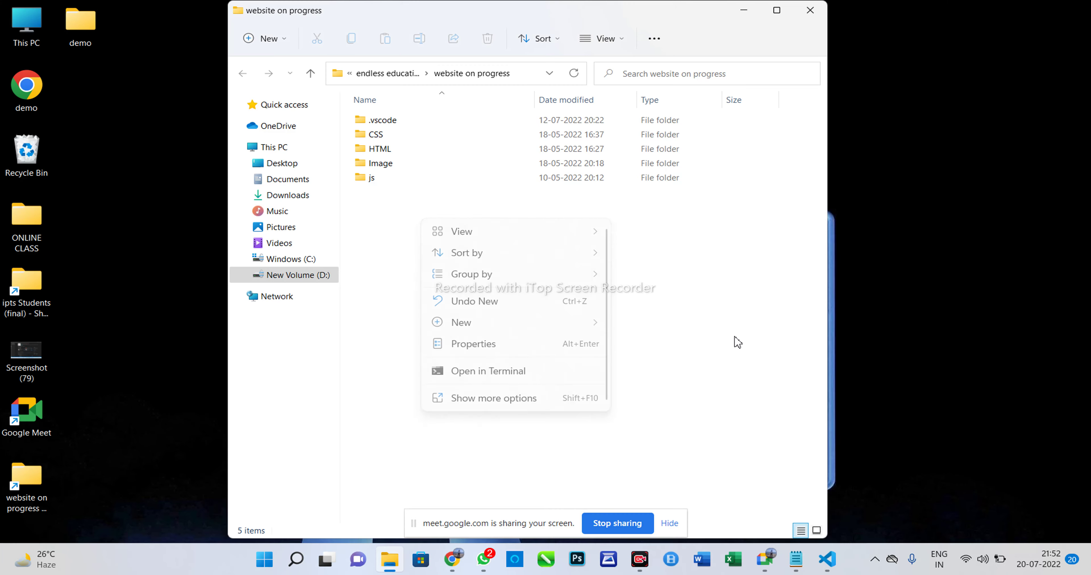
- Back in Visual Studio Code, collapse the .vscode and CSS folders in the project tree
click(826, 560)
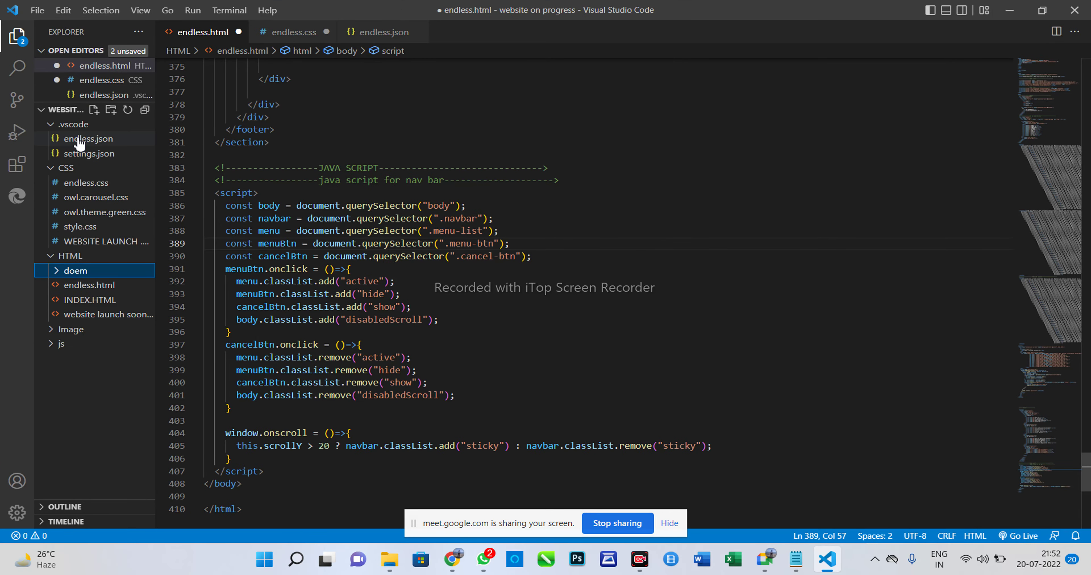
click(53, 169)
click(51, 183)
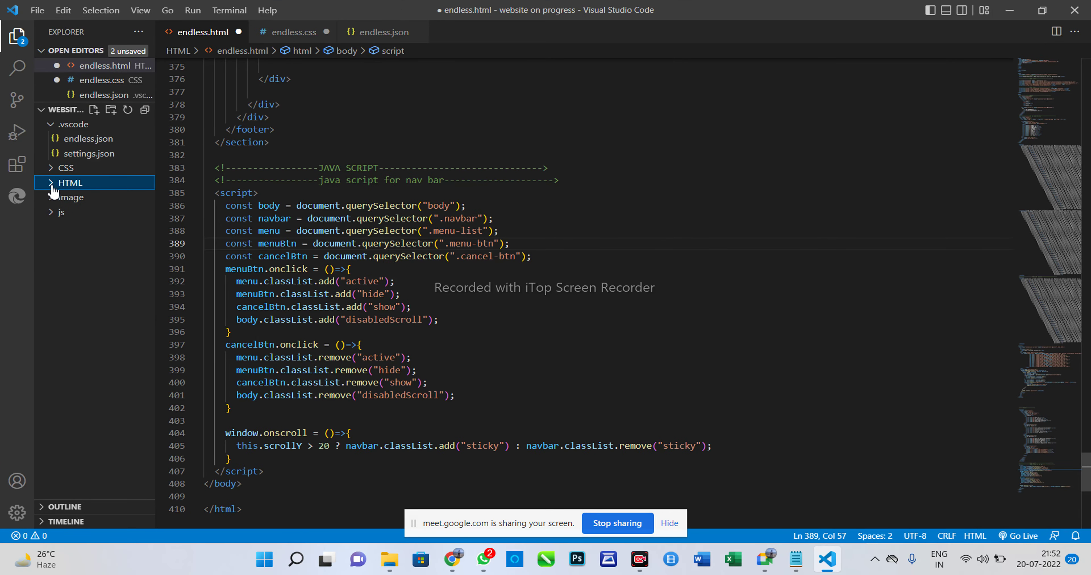
click(53, 127)
click(65, 109)
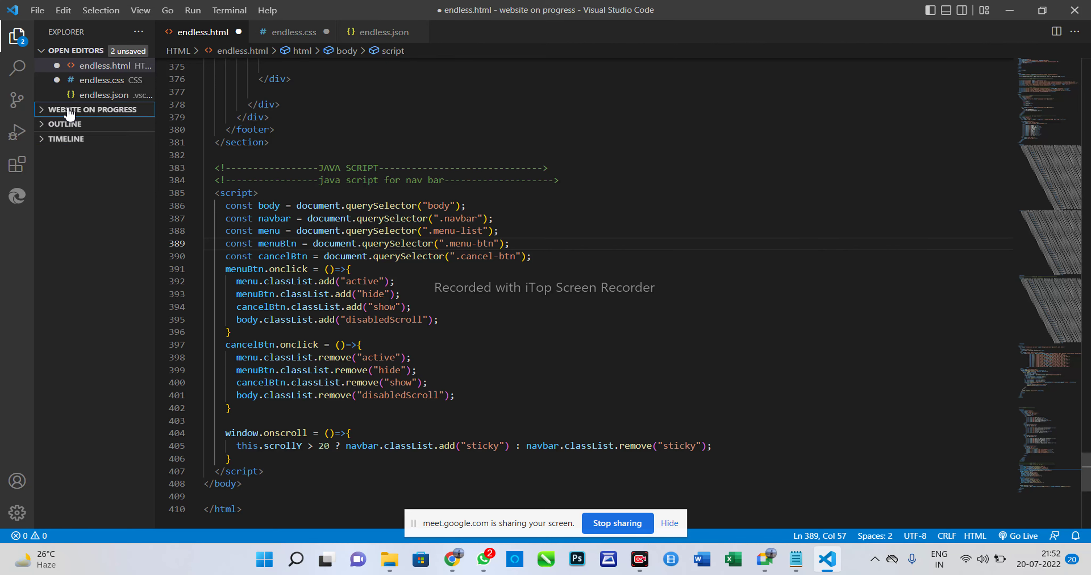
click(65, 110)
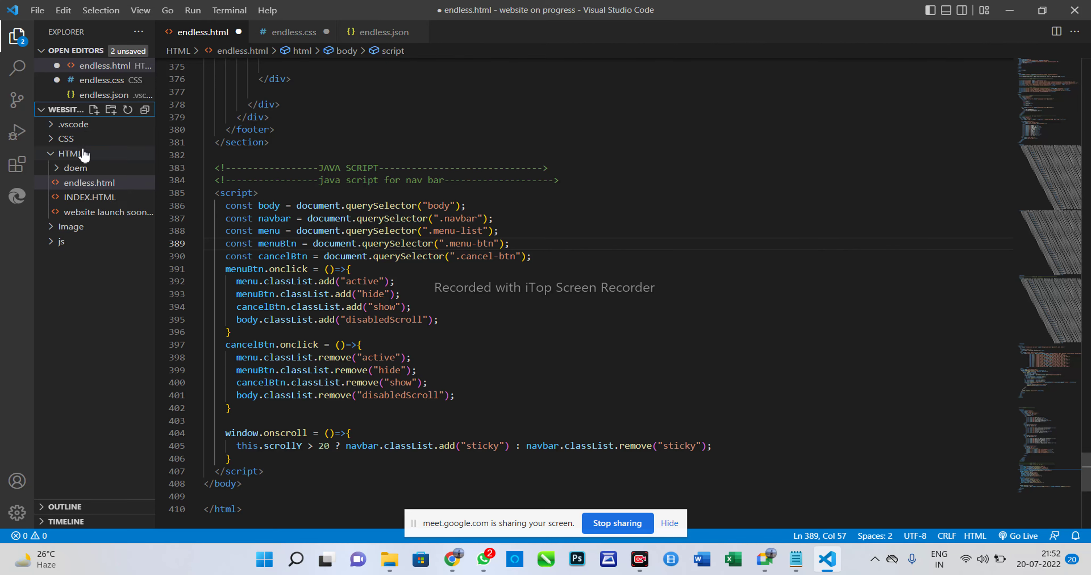
click(51, 154)
- Collapse the HTML folder and create a new folder named demo at the project's root level
click(111, 111)
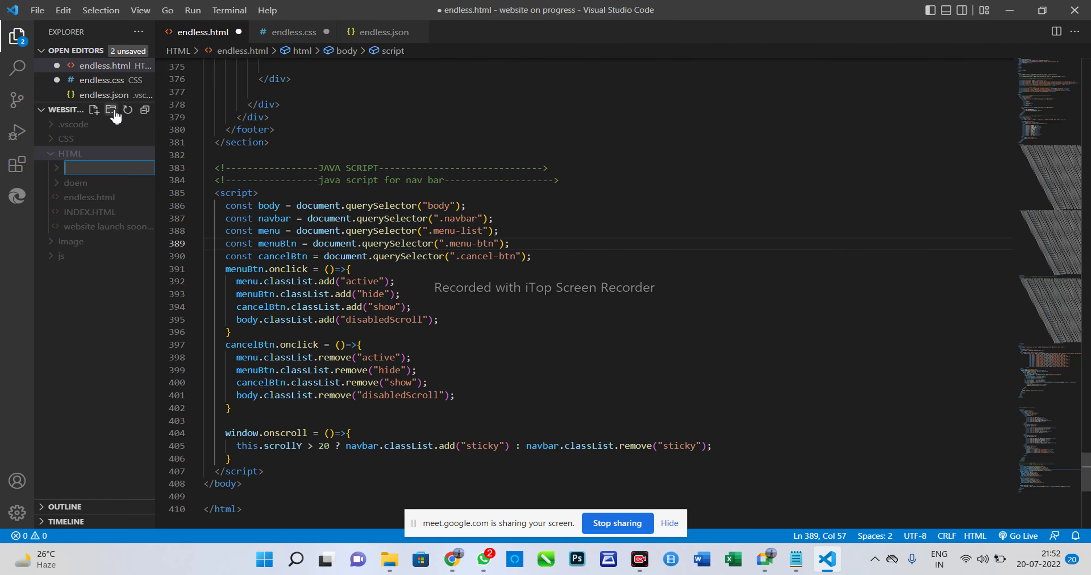
key(Escape)
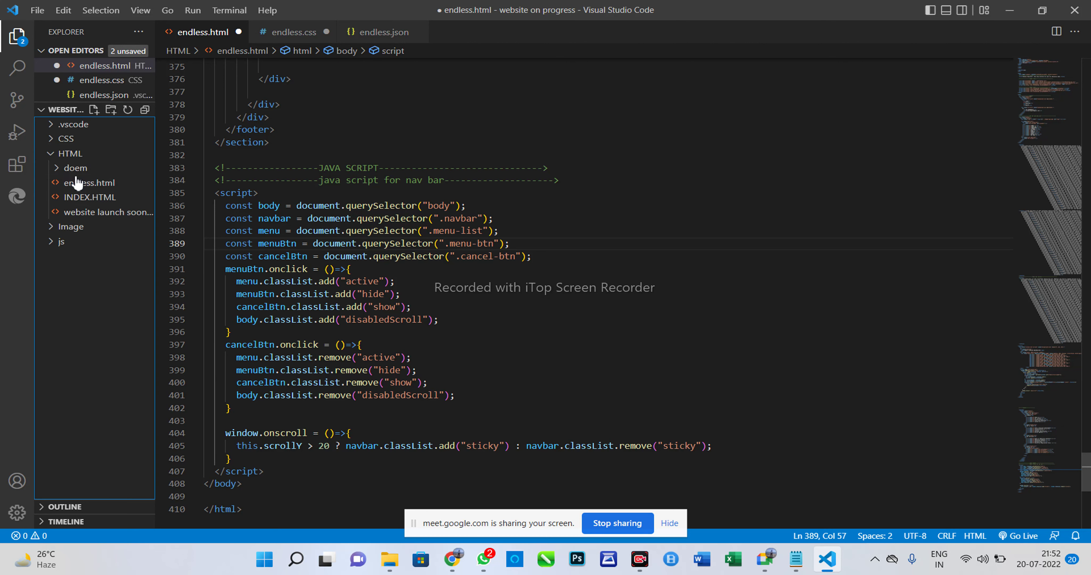
click(70, 126)
click(51, 127)
click(53, 154)
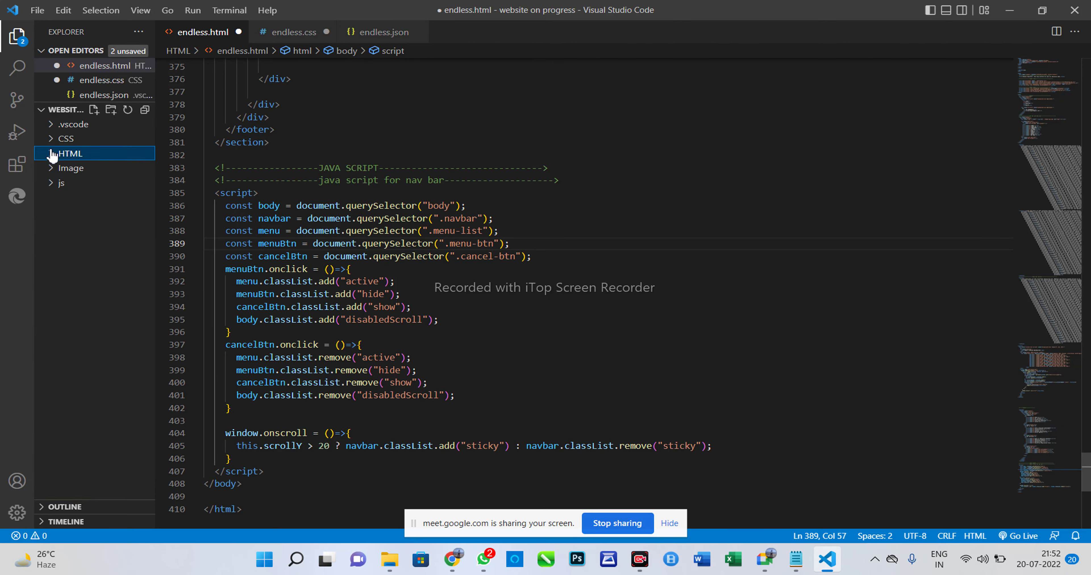
click(67, 220)
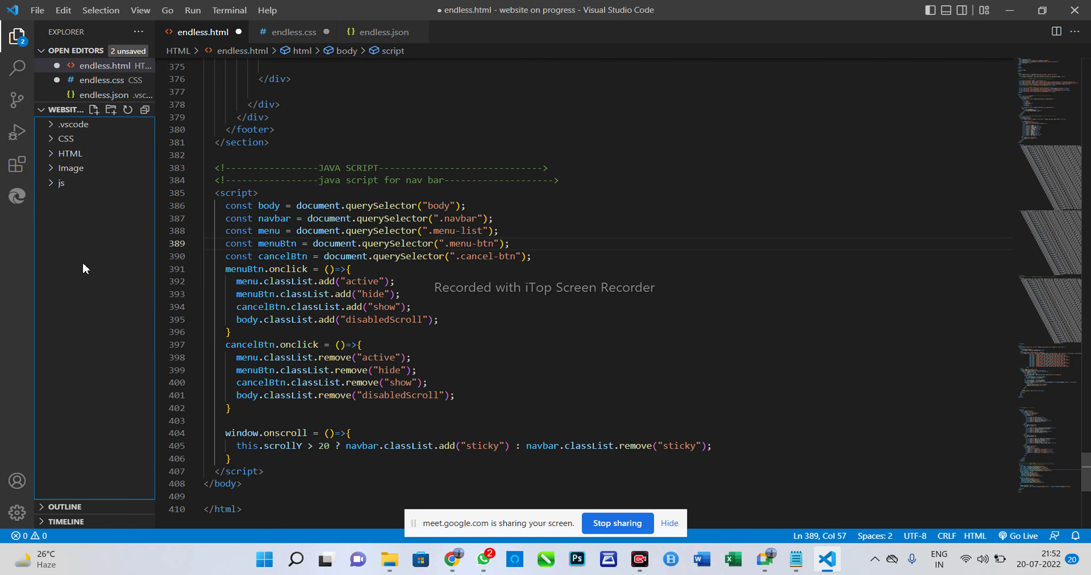
click(111, 109)
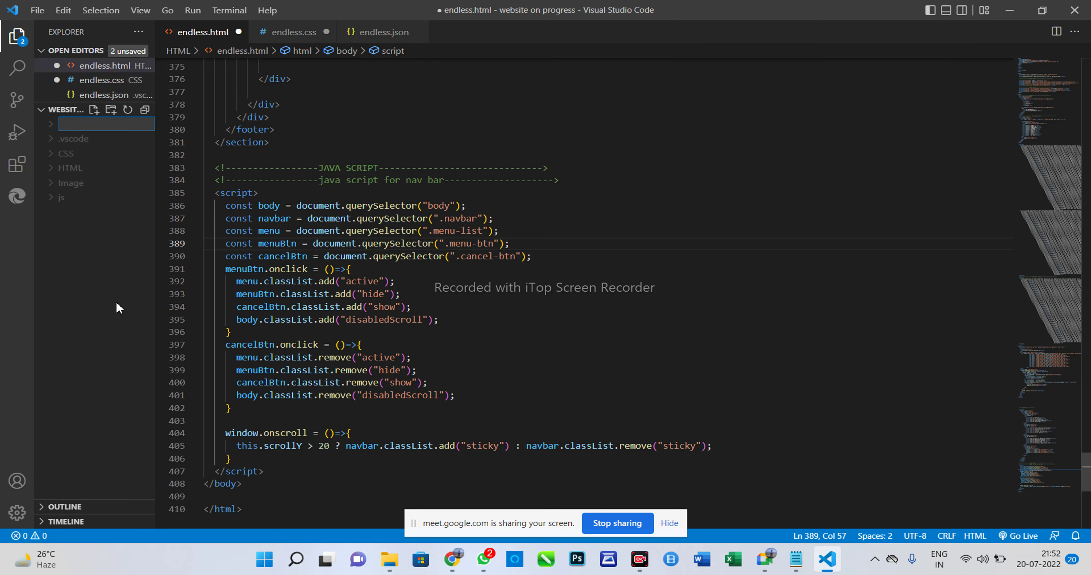
key(Return)
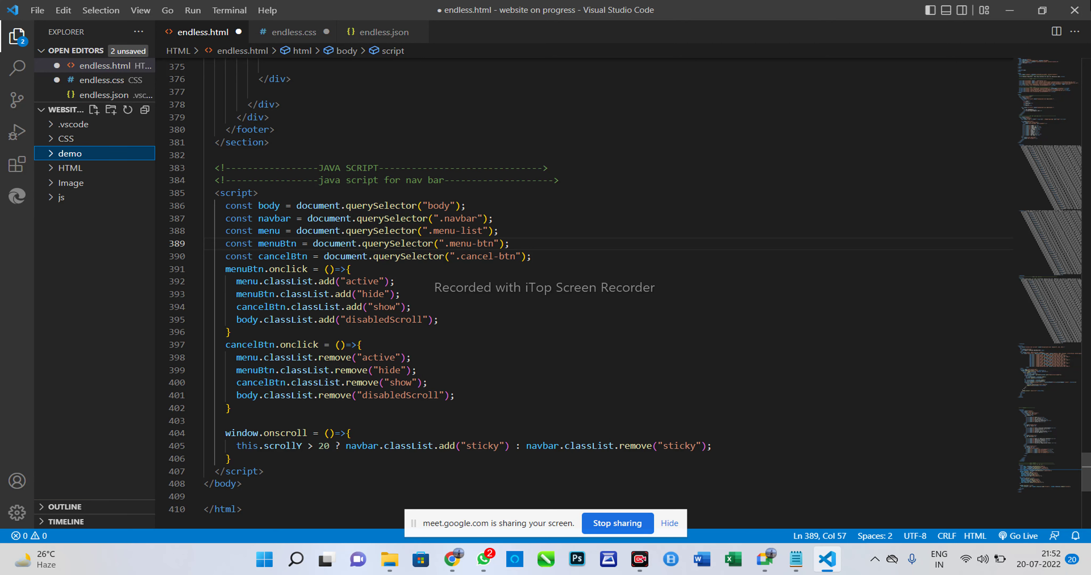
- Switch to File Explorer and open the HTML folder to check the newly created folders
click(1010, 9)
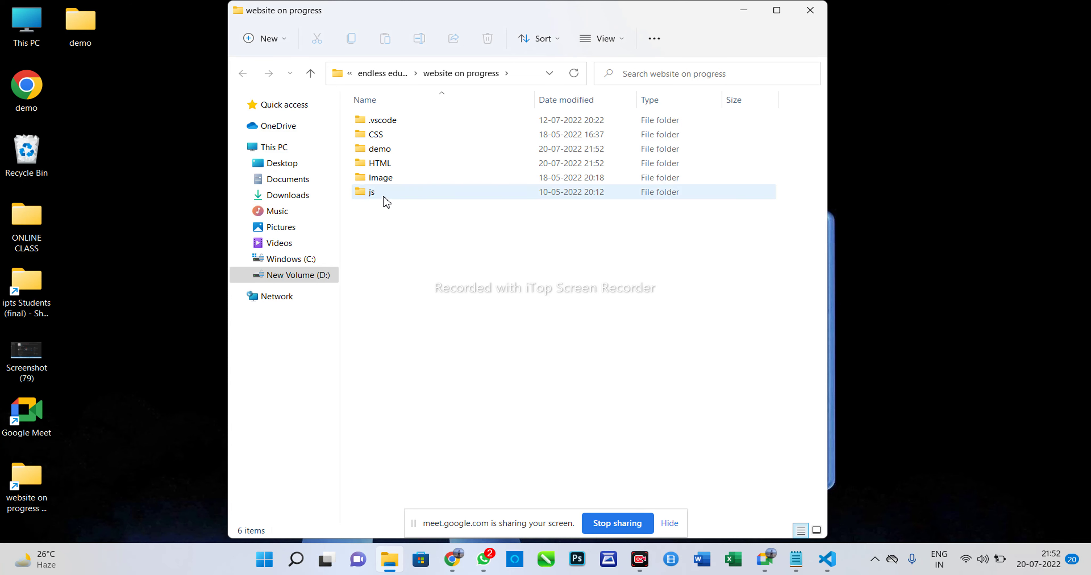
double_click(390, 165)
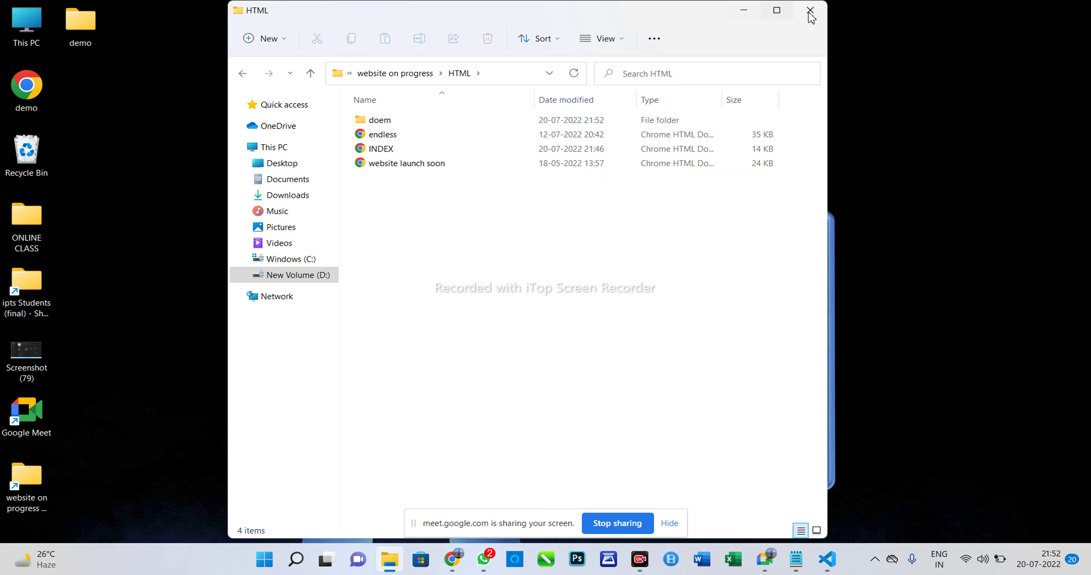
- Switch back to Visual Studio Code, expand the Image folder and review the script and footer code in endless.html
click(827, 559)
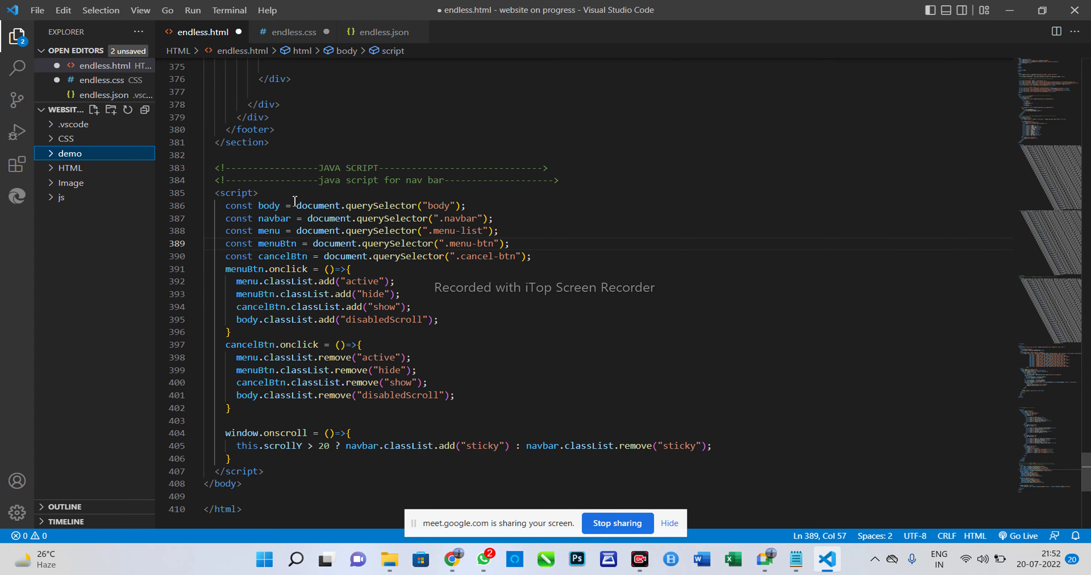
click(55, 186)
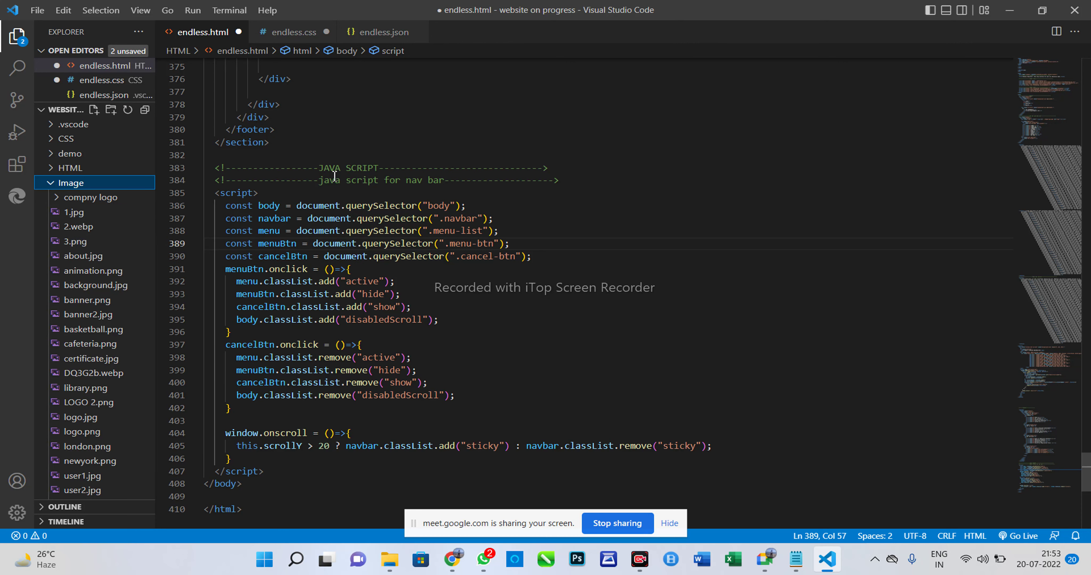
scroll(334, 175, down, 5)
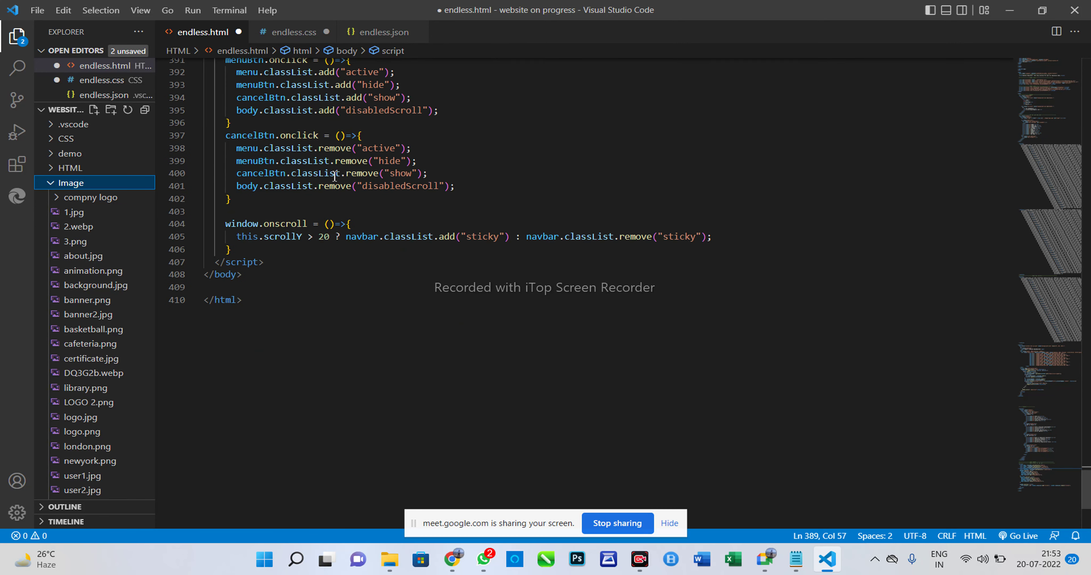
scroll(334, 175, up, 5)
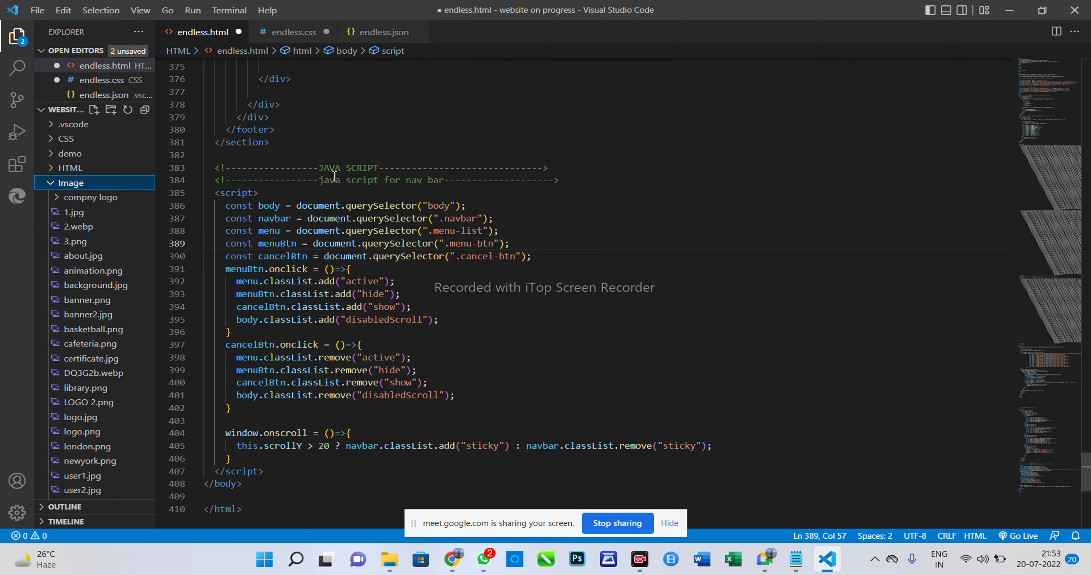
scroll(334, 175, up, 13)
scroll(334, 175, up, 4)
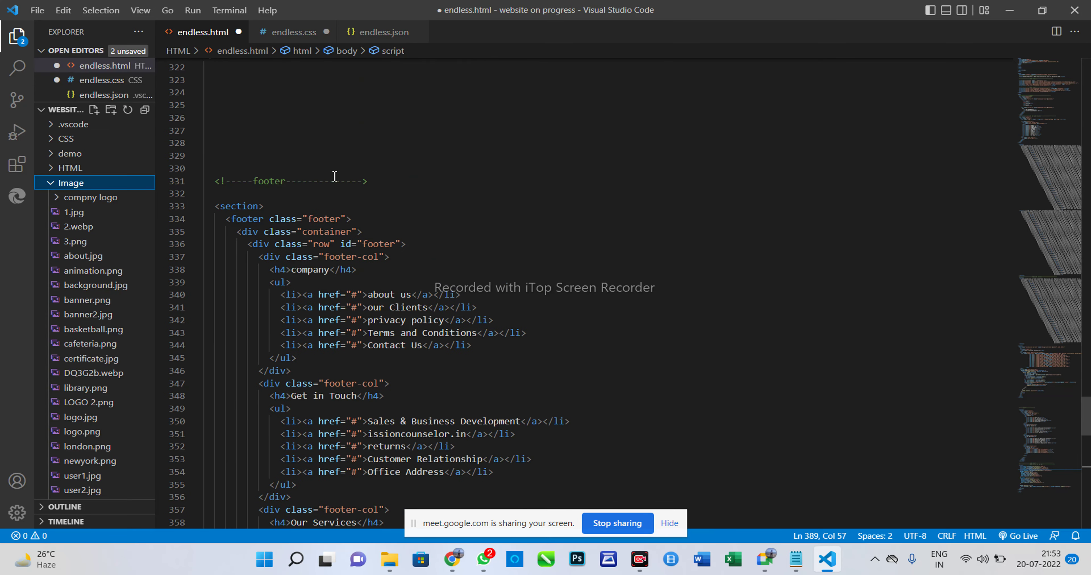
scroll(338, 182, down, 4)
scroll(370, 212, up, 3)
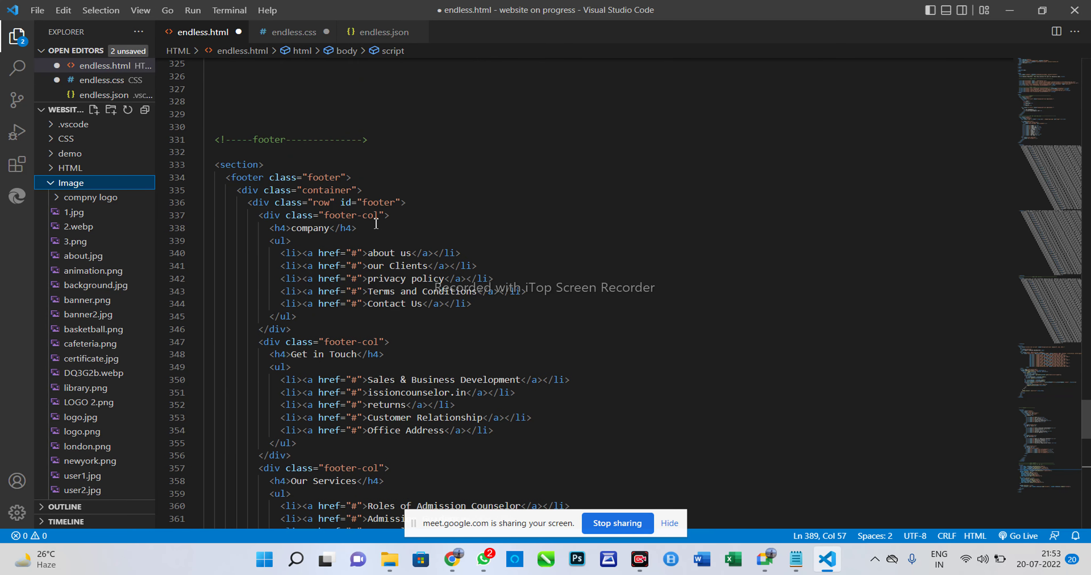
- Restore the editor window to a smaller size and open the HTML folder of website on progress in File Explorer
click(1043, 9)
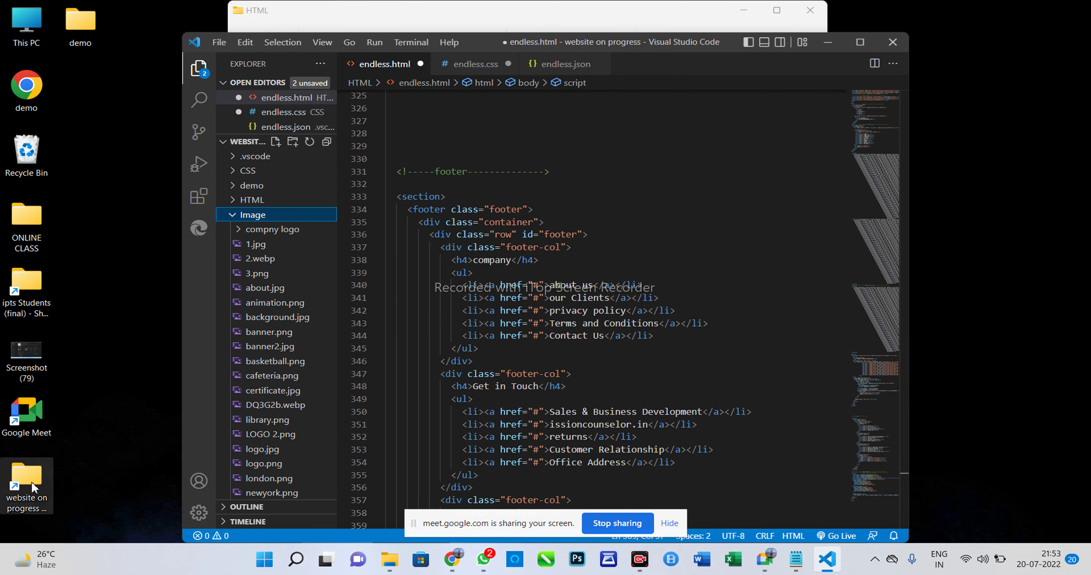
click(50, 471)
double_click(50, 471)
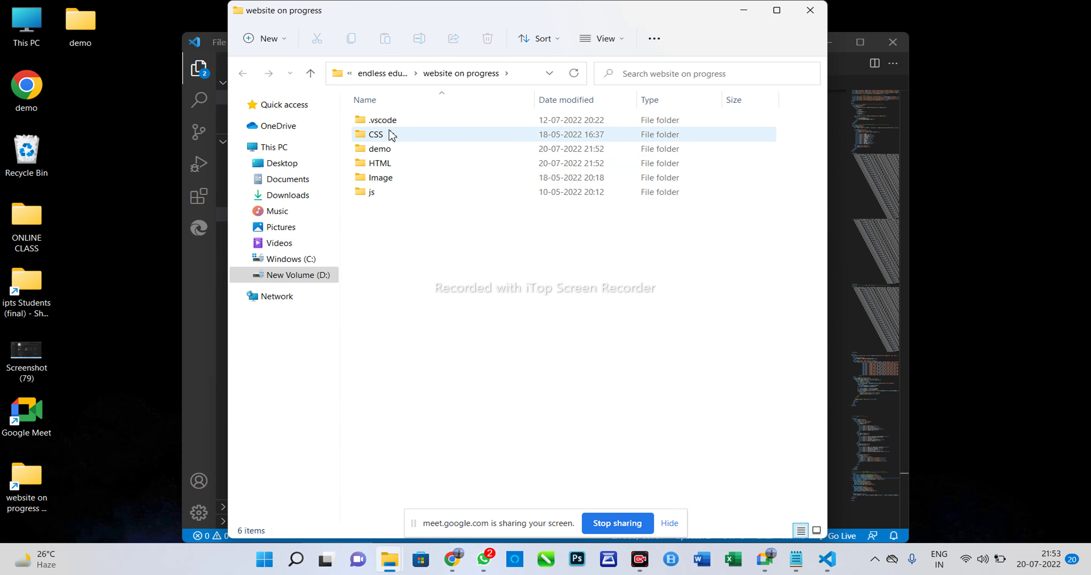
double_click(381, 163)
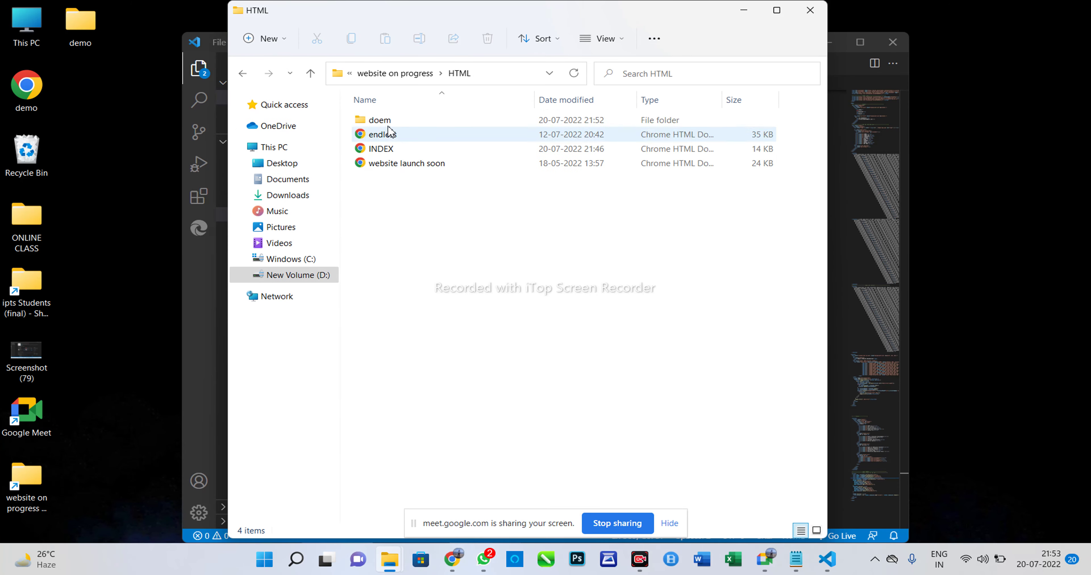
- Open the endless HTML file from the HTML folder in Notepad
right_click(383, 136)
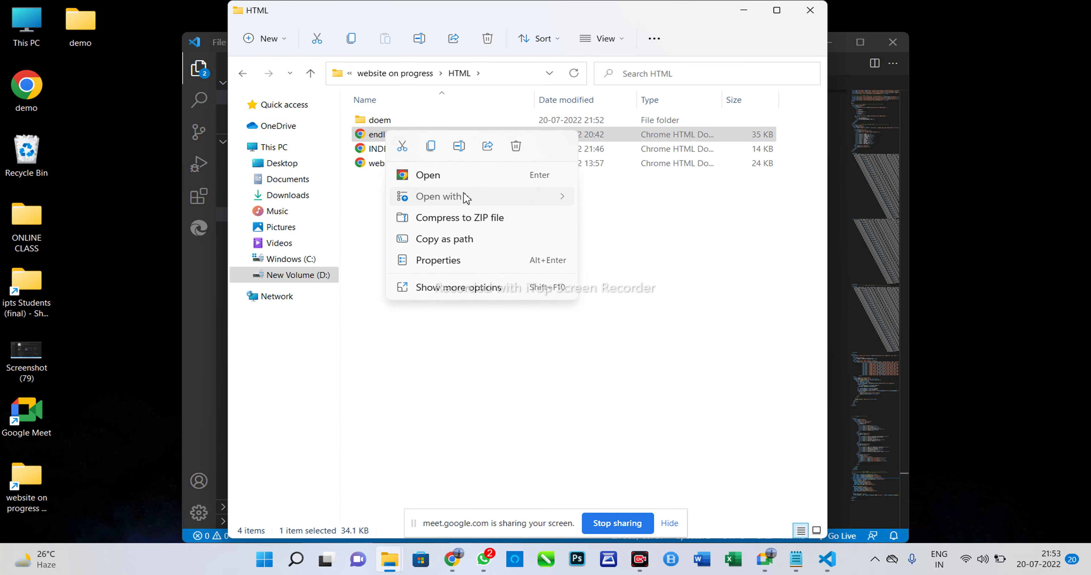
mouse_move(458, 199)
click(626, 247)
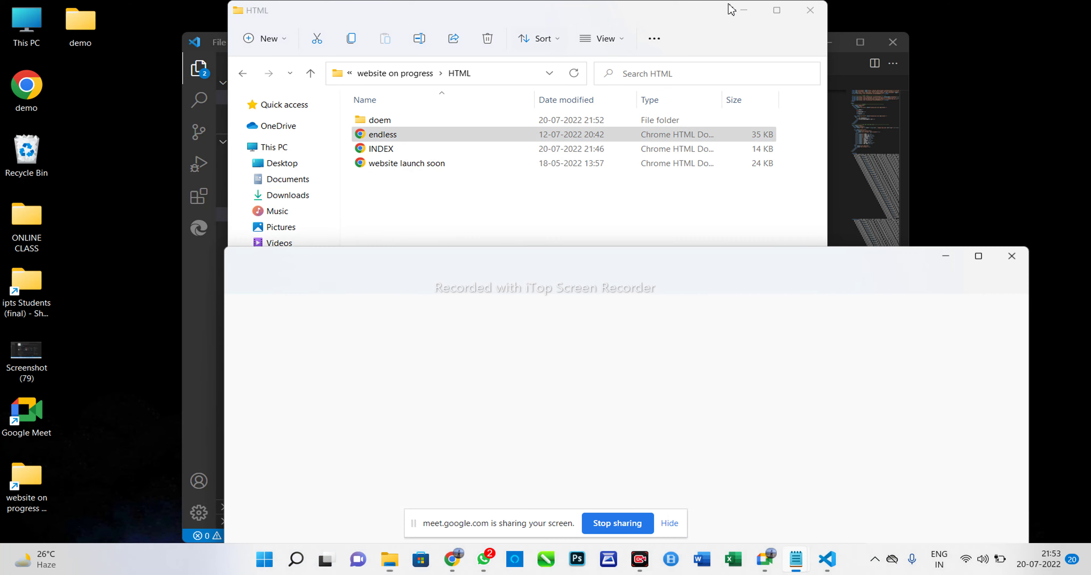
- Arrange the Visual Studio Code and Notepad windows side by side, each filling half of the screen
click(818, 13)
drag(616, 36, 260, 12)
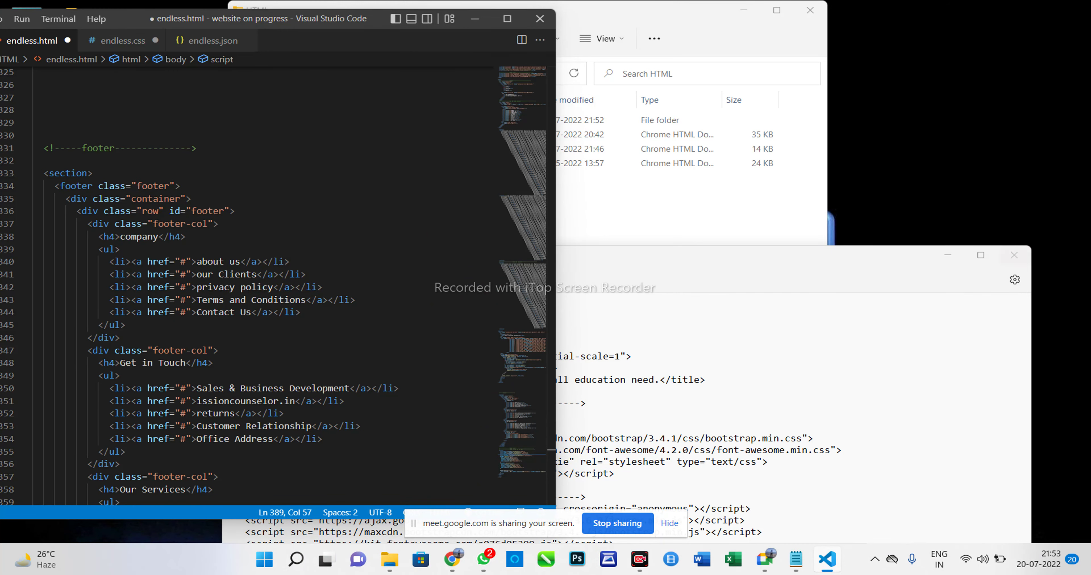
mouse_move(987, 265)
click(959, 296)
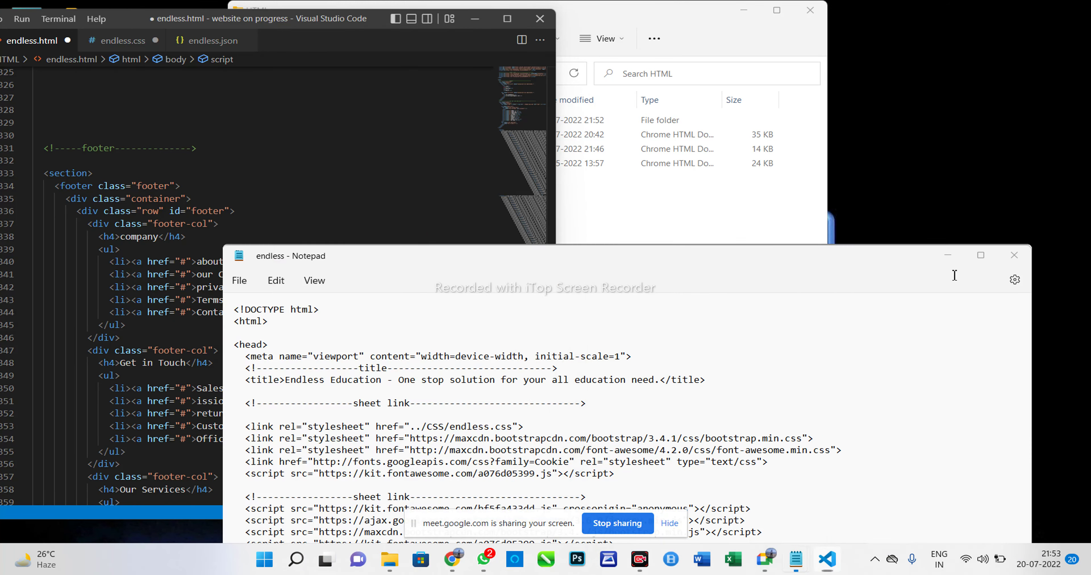
click(266, 128)
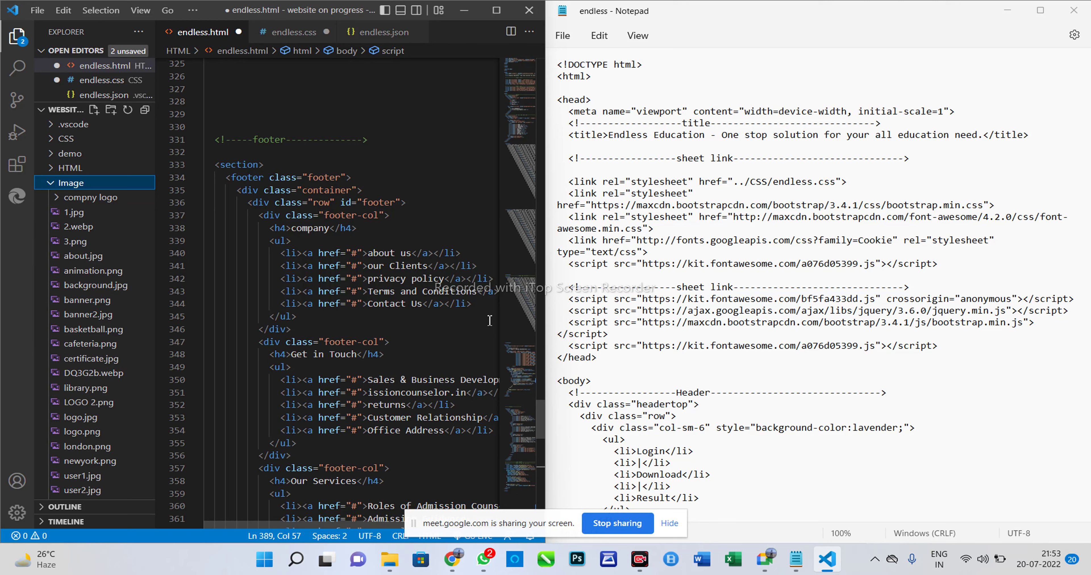
- Look through the script and body code of endless.html in Visual Studio Code and show the endless.css stylesheet
scroll(408, 269, down, 2)
scroll(522, 431, up, 5)
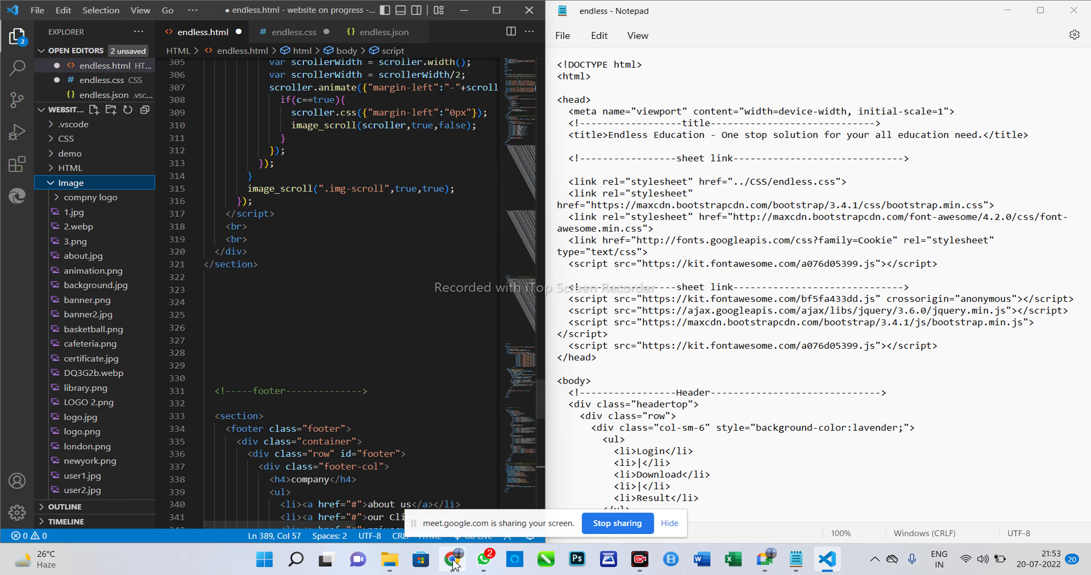
scroll(433, 390, up, 3)
scroll(433, 390, up, 15)
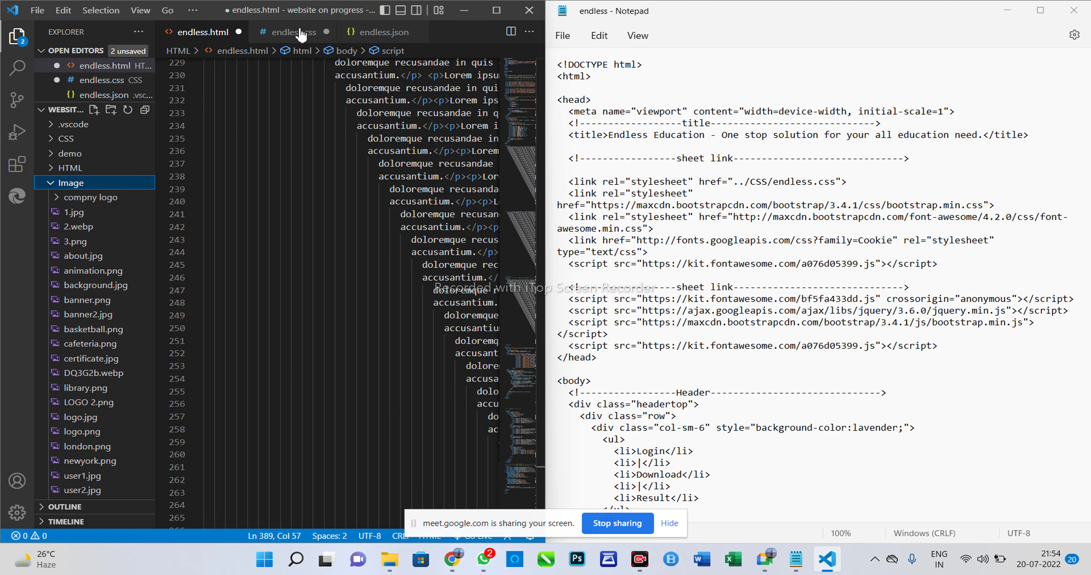
click(300, 39)
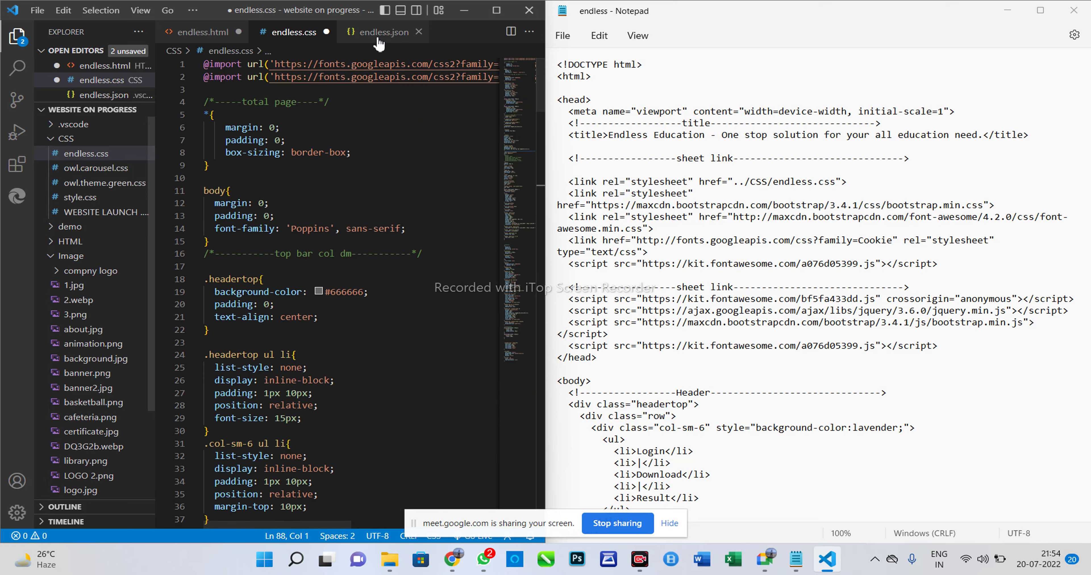
- Return to the navigation bar code in endless.html and highlight the head section in Notepad for comparison
click(203, 32)
scroll(257, 272, up, 20)
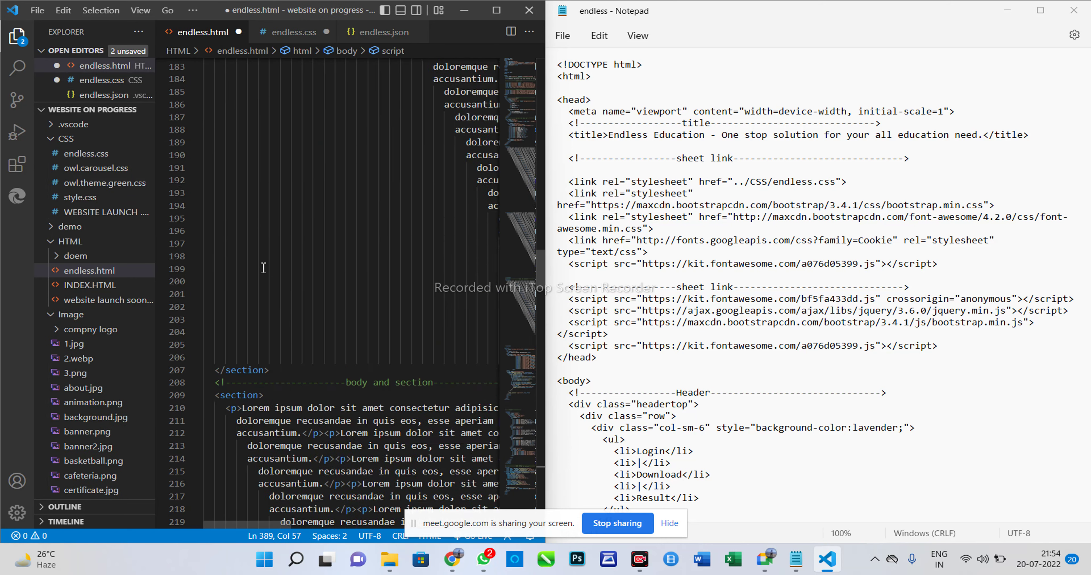
scroll(264, 268, up, 20)
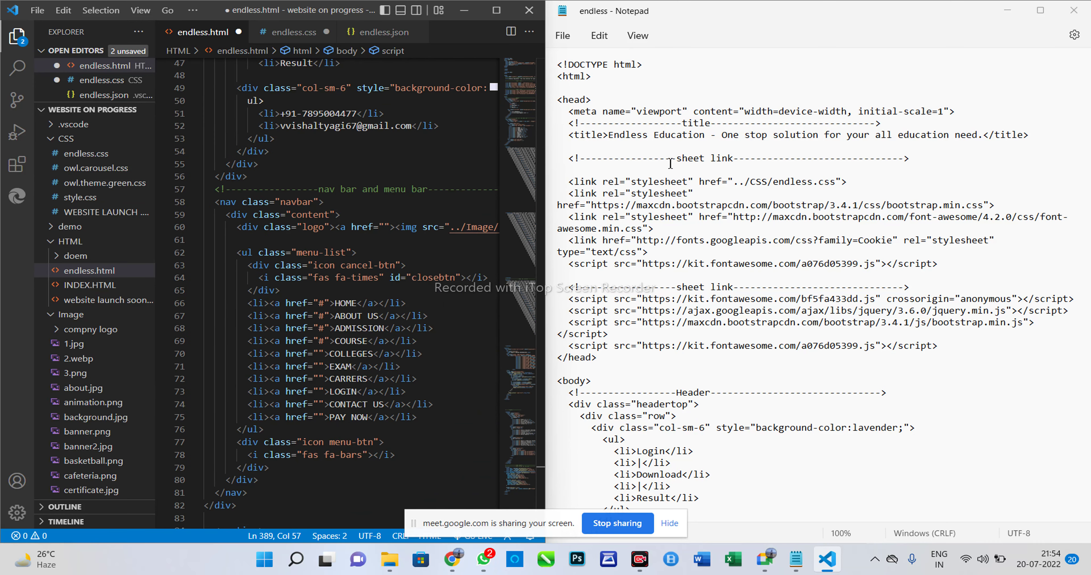
drag(593, 100, 833, 335)
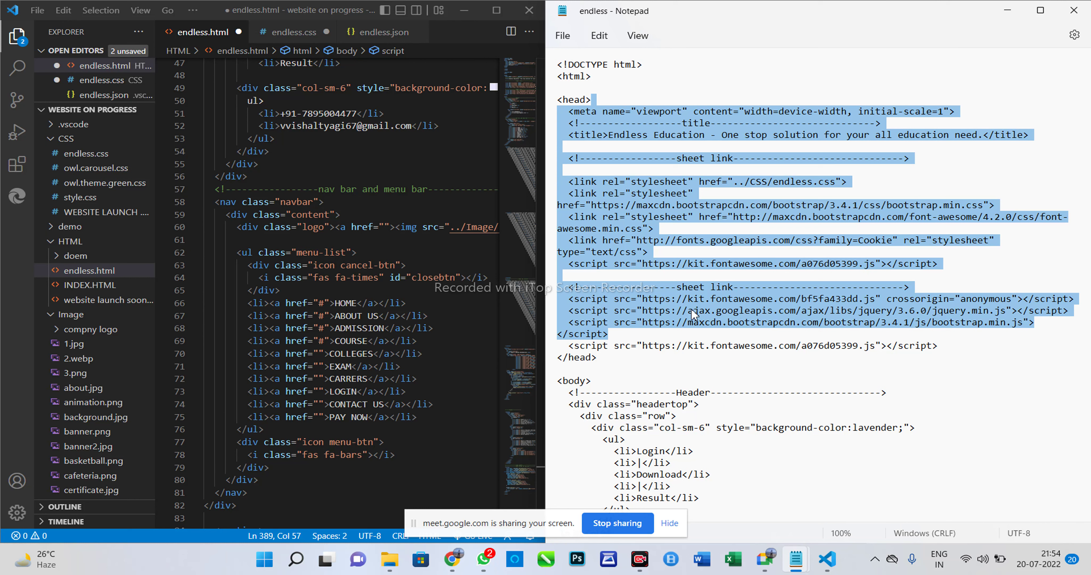
click(346, 329)
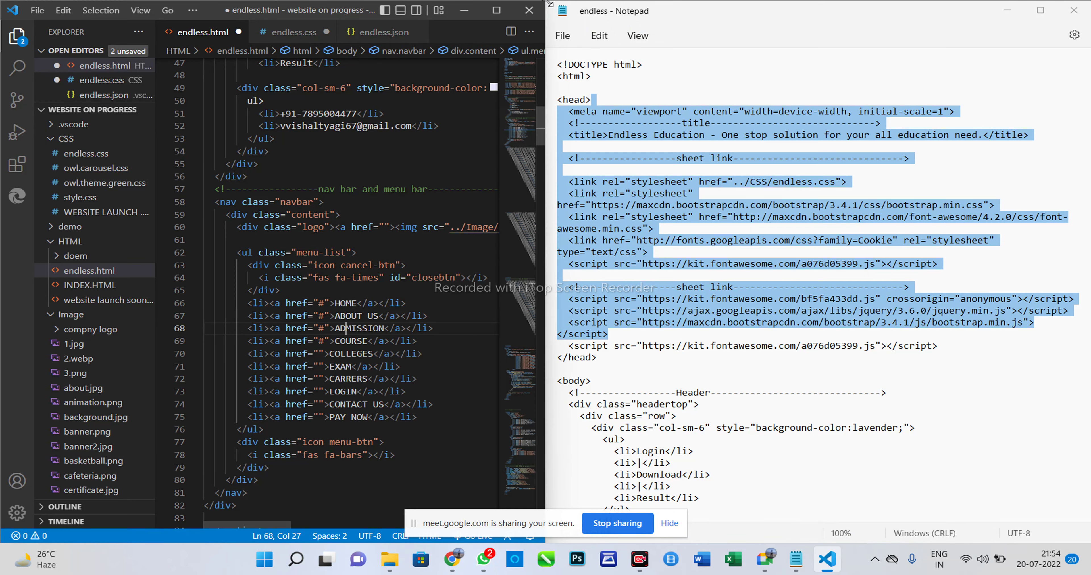
- Maximize Visual Studio Code, save all modified files and start Live Server for endless.html
click(496, 10)
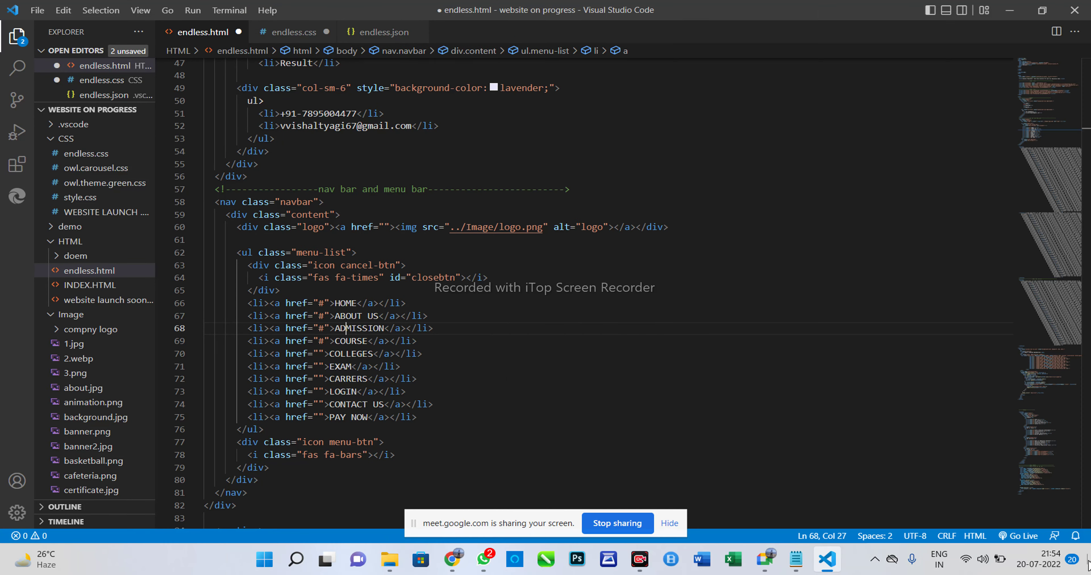
key(ctrl+k)
key(s)
click(1017, 537)
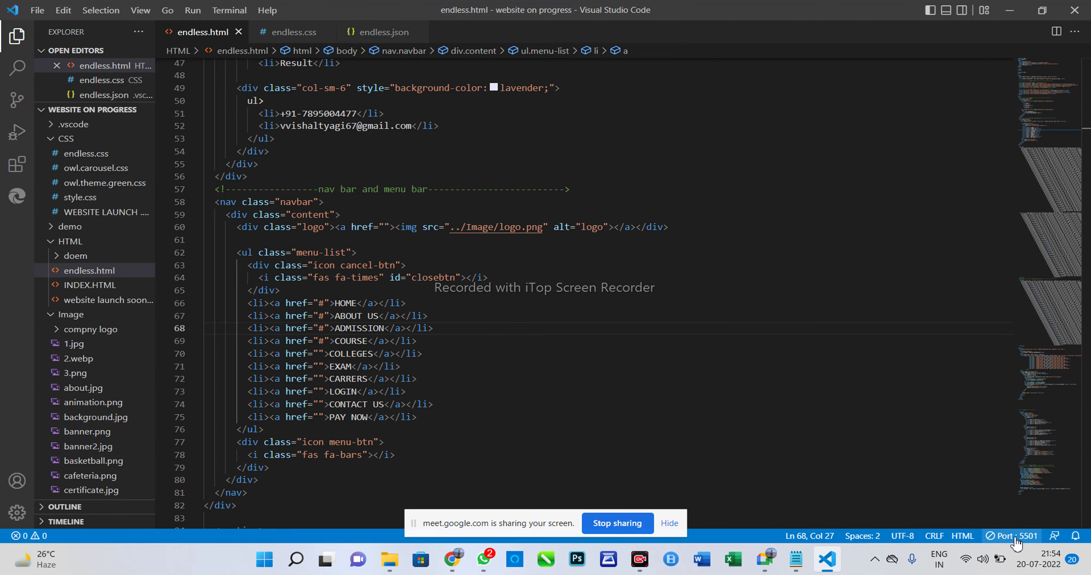